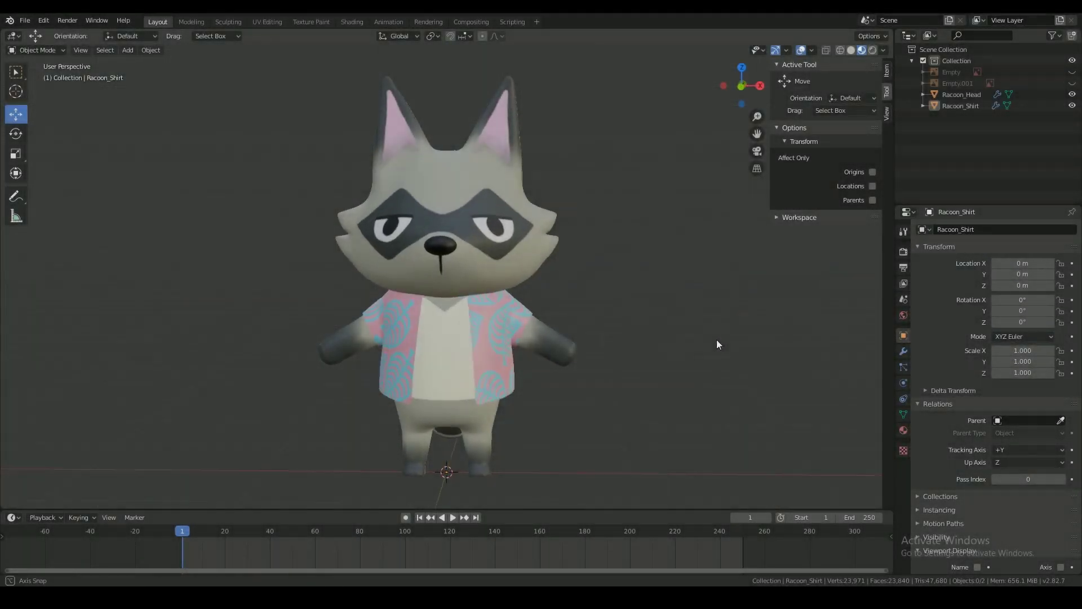
Add a single-bone armature at the world origin below the raccoon.
{"action": "middle_click_drag", "start_coordinate": [717, 344], "coordinate": [215, 341]}
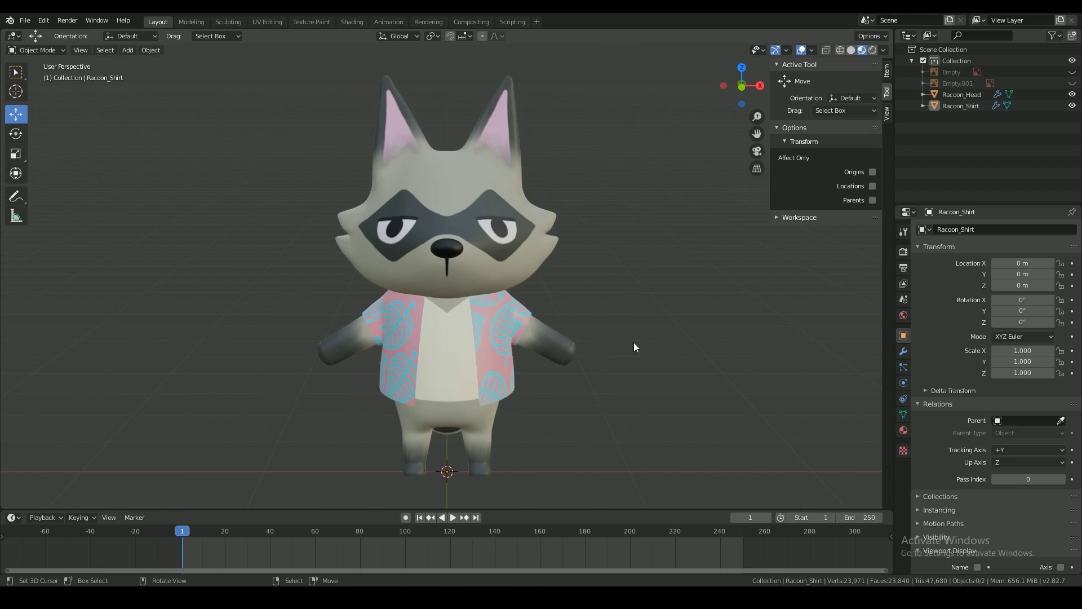
{"action": "key", "text": "KP_1"}
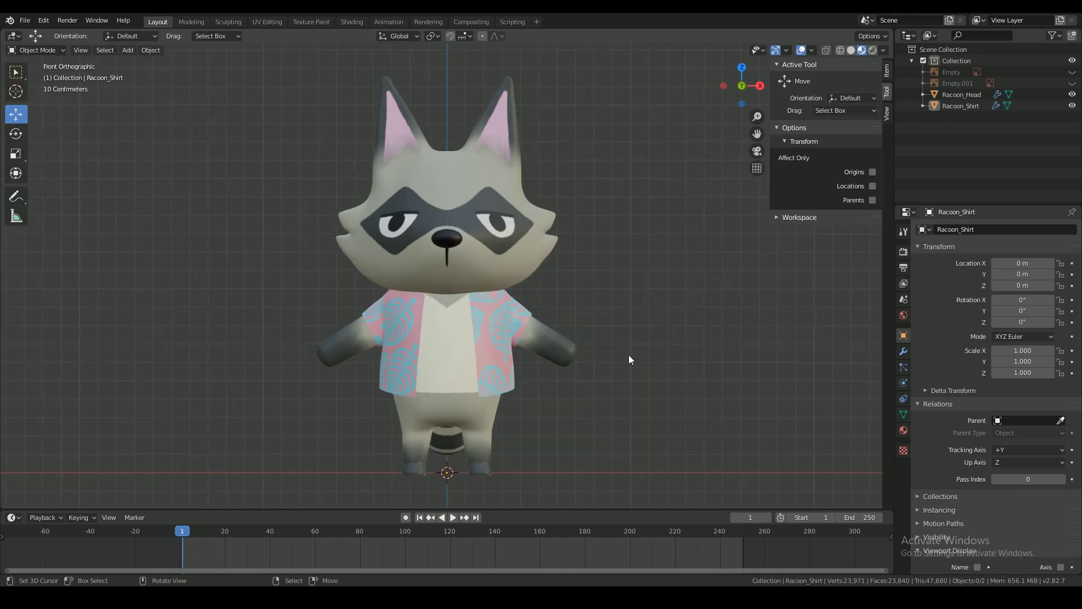
{"action": "key", "text": "shift+a"}
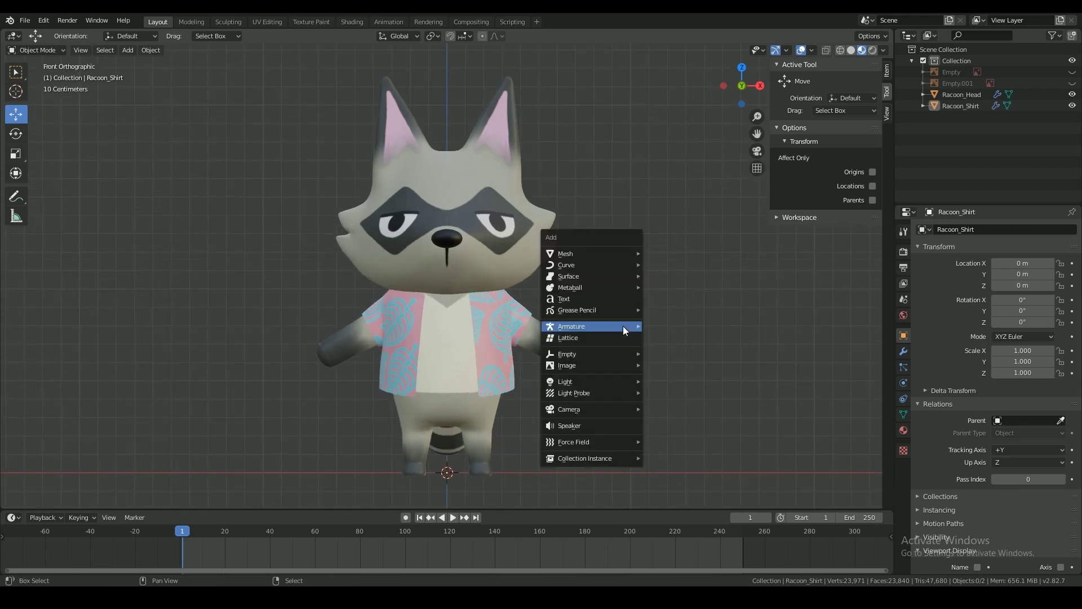
{"action": "mouse_move", "coordinate": [623, 326]}
{"action": "left_click", "coordinate": [677, 325]}
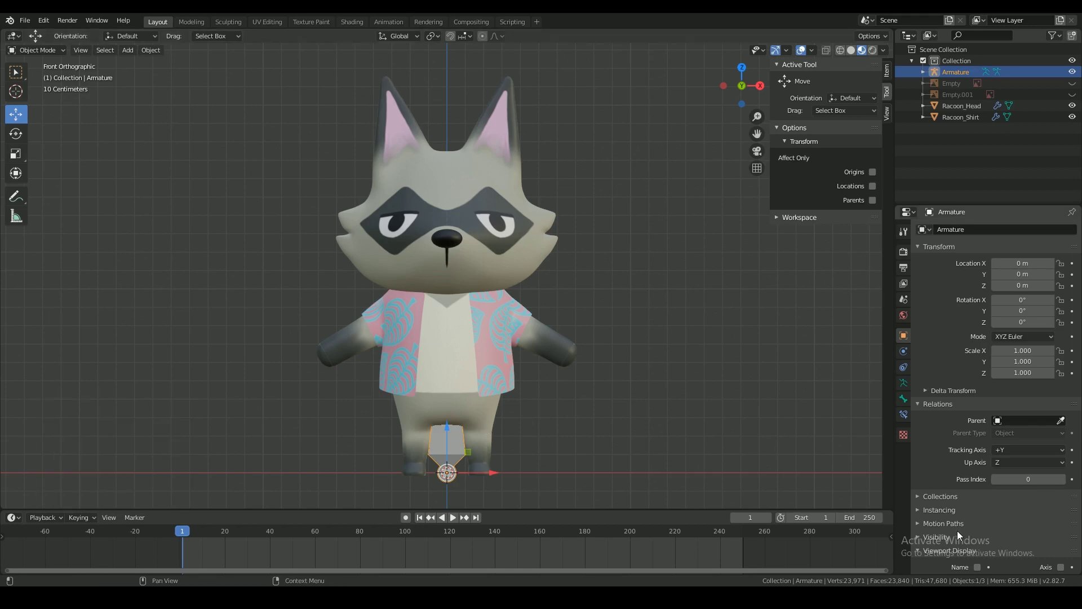
Set the armature's viewport display to In Front and Display As Wire.
{"action": "scroll", "coordinate": [992, 395], "scroll_direction": "down", "scroll_amount": 3}
{"action": "left_click", "coordinate": [1060, 523]}
{"action": "left_click", "coordinate": [1030, 537]}
{"action": "left_click", "coordinate": [1015, 486]}
{"action": "scroll", "coordinate": [477, 353], "scroll_direction": "up", "scroll_amount": 2}
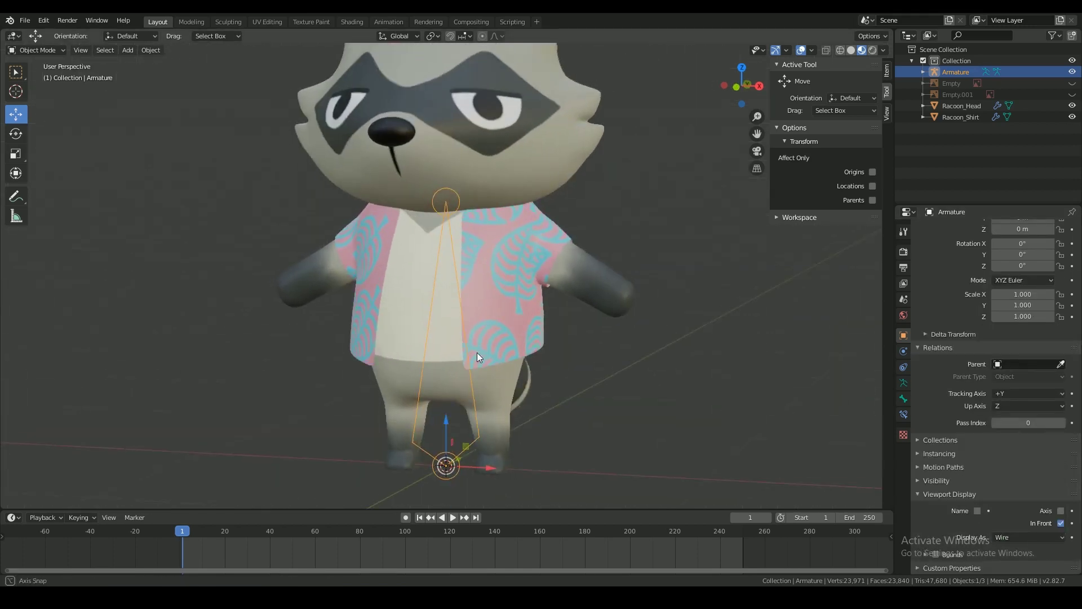
Enter Edit Mode on the armature and rename its bone as Root.
{"action": "key", "text": "Tab"}
{"action": "scroll", "coordinate": [475, 271], "scroll_direction": "up", "scroll_amount": 2}
{"action": "left_click", "coordinate": [903, 398]}
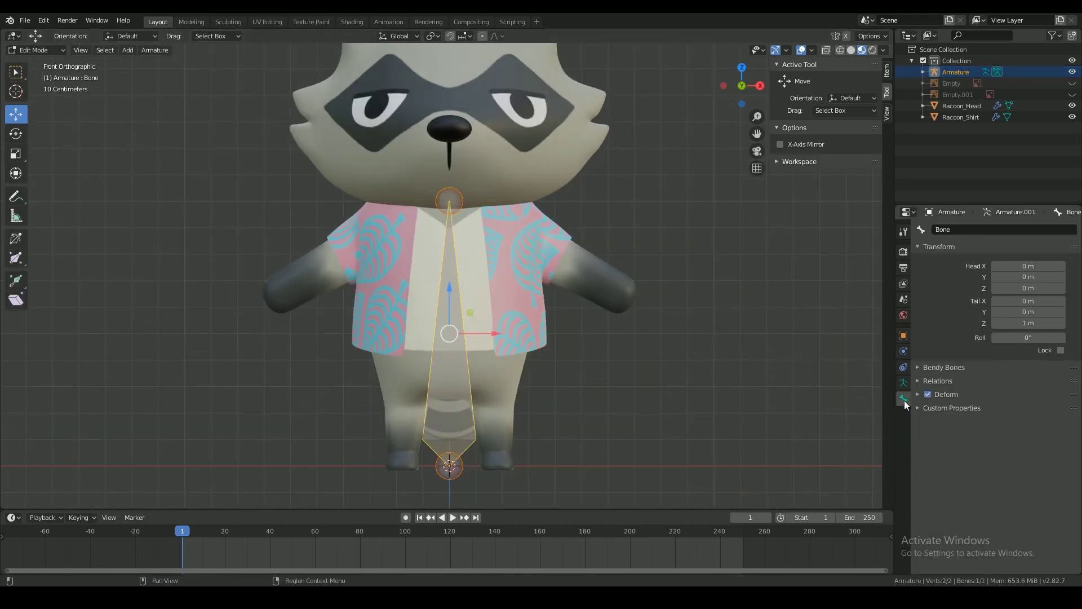
Lay the Root bone flat on the ground along Y, from about -0.30 m to 0.39 m.
{"action": "key", "text": "KP_3"}
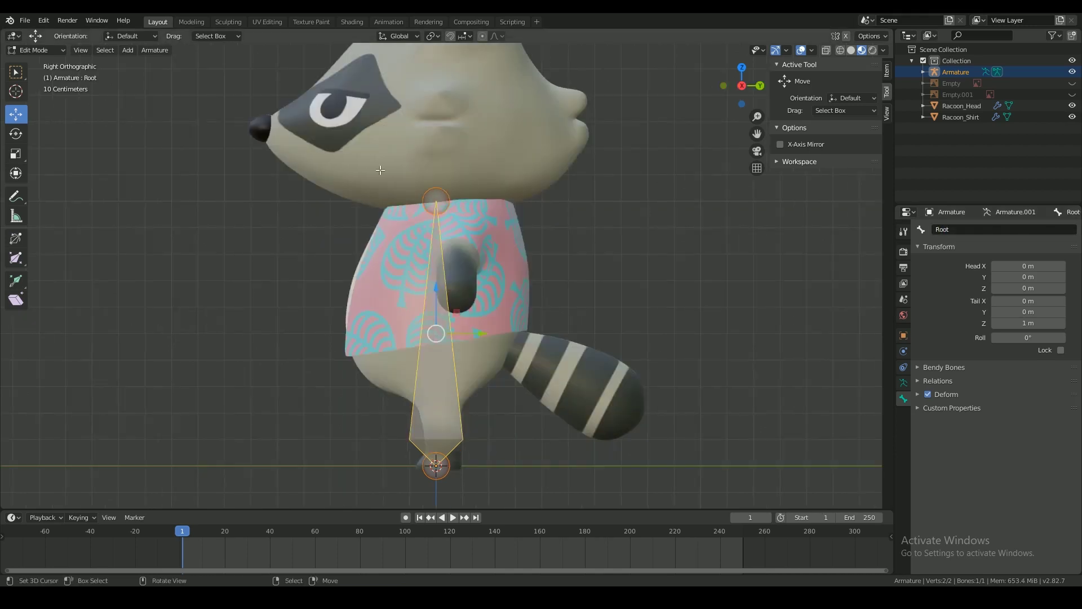
{"action": "left_click", "coordinate": [436, 201]}
{"action": "key", "text": "shift+s"}
{"action": "left_click", "coordinate": [492, 125]}
{"action": "left_click_drag", "start_coordinate": [478, 466], "coordinate": [400, 468]}
{"action": "right_click", "coordinate": [436, 466]}
{"action": "right_click", "coordinate": [420, 469]}
Add a vertical torso bone with its head at about Z 0.309 m and its tail at about Z 1.04 m.
{"action": "key", "text": "KP_1"}
{"action": "key", "text": "shift+a"}
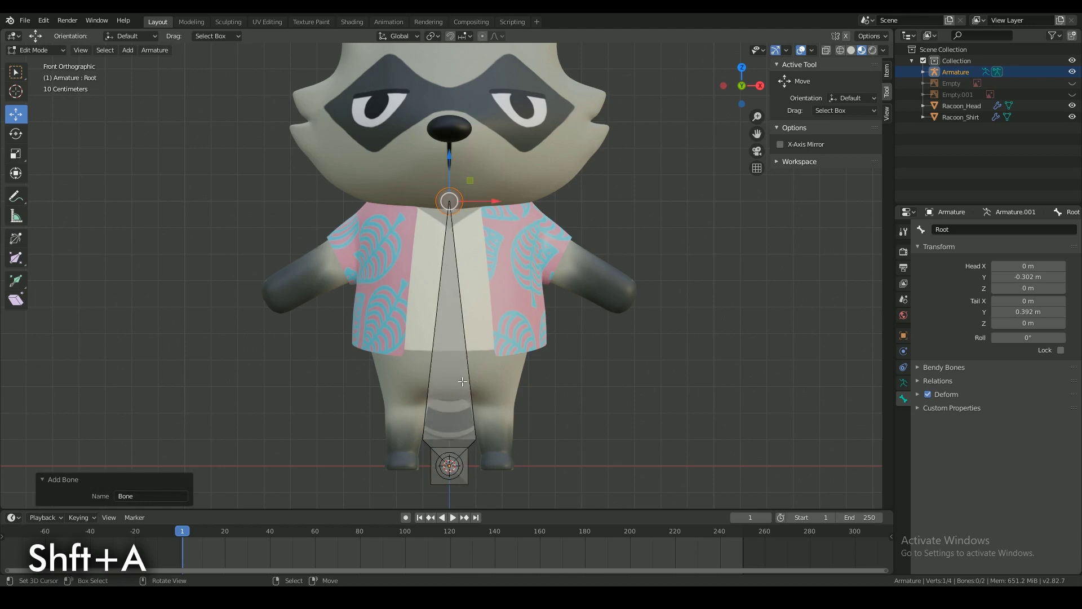
{"action": "right_click", "coordinate": [451, 321]}
{"action": "left_click_drag", "start_coordinate": [450, 288], "coordinate": [450, 207]}
{"action": "right_click", "coordinate": [451, 119]}
{"action": "left_click_drag", "start_coordinate": [452, 77], "coordinate": [454, 144]}
Split the viewport for a right side view and move the torso bone's tail 0.0482 m along Y.
{"action": "left_click_drag", "start_coordinate": [890, 33], "coordinate": [581, 124]}
{"action": "key", "text": "n"}
{"action": "key", "text": "n"}
{"action": "key", "text": "KP_3"}
{"action": "scroll", "coordinate": [739, 243], "scroll_direction": "up", "scroll_amount": 2}
{"action": "left_click_drag", "start_coordinate": [773, 210], "coordinate": [783, 211]}
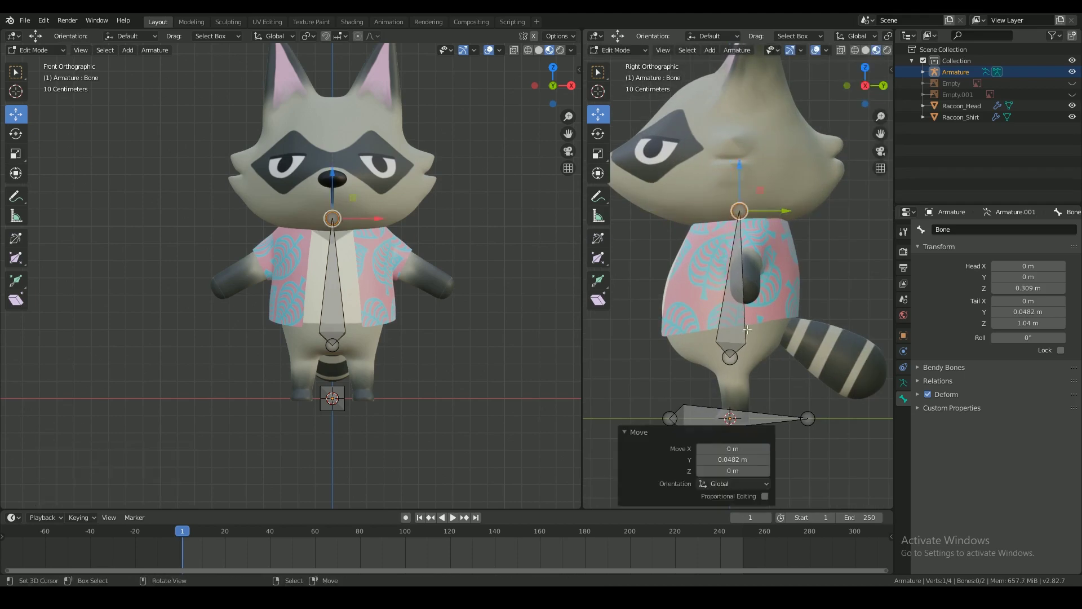
Extrude a head bone upward from the torso bone's tail, about -0.162 m in Y and 0.76 m in Z.
{"action": "right_click", "coordinate": [737, 292]}
{"action": "key", "text": "e"}
{"action": "left_click", "coordinate": [709, 50]}
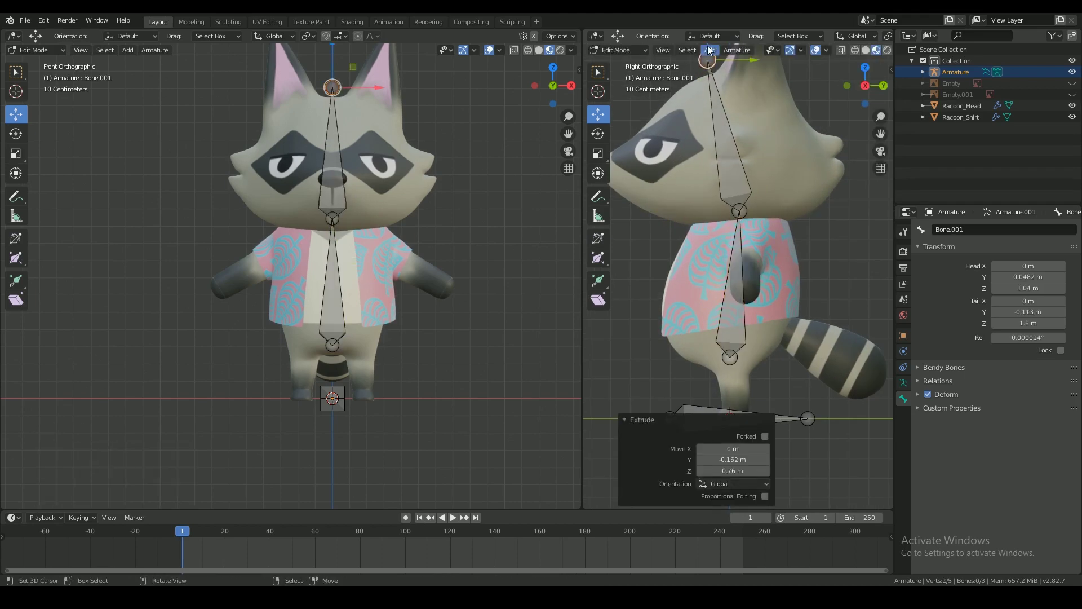
Subdivide the torso bone with 2 cuts.
{"action": "left_click", "coordinate": [750, 267]}
{"action": "key", "text": "w"}
{"action": "left_click", "coordinate": [740, 269]}
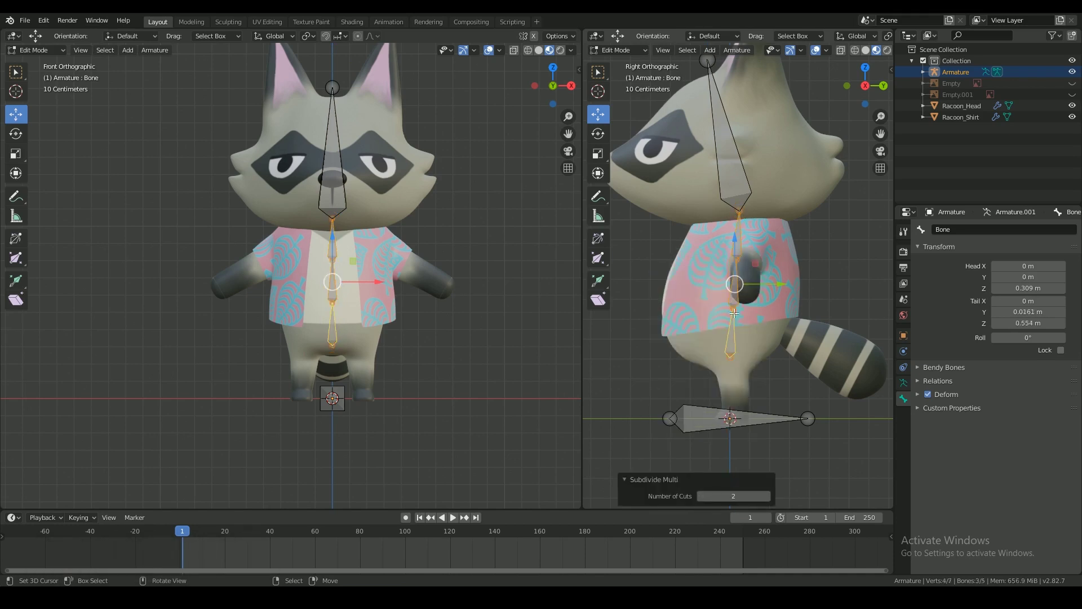
Shift the two inner spine joints forward in the side view so the spine curves through the torso.
{"action": "left_click", "coordinate": [736, 261]}
{"action": "key", "text": "g"}
{"action": "right_click_drag", "start_coordinate": [734, 261], "coordinate": [729, 261]}
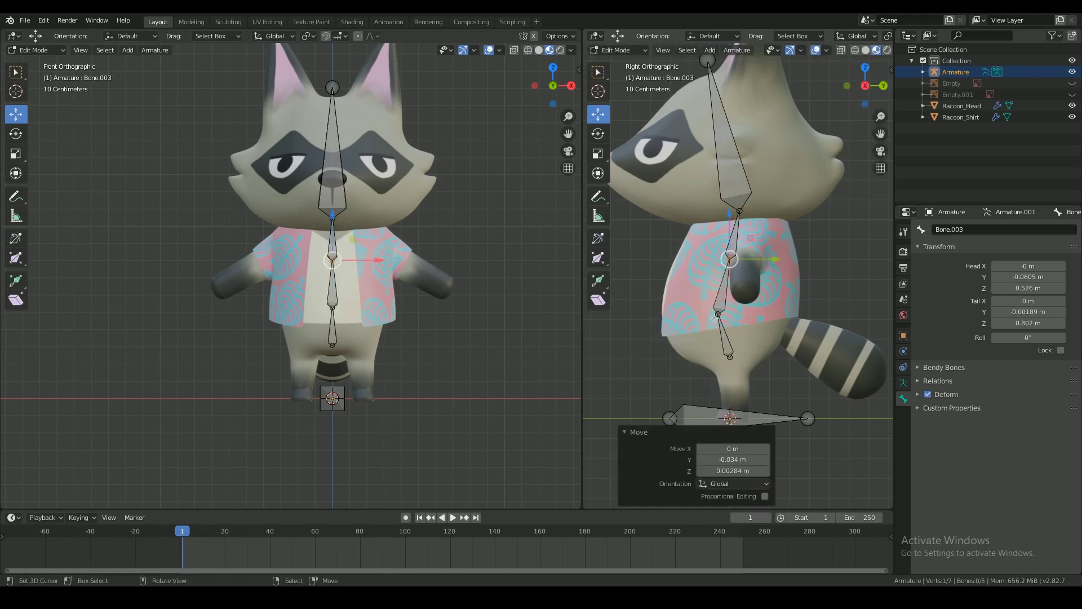
{"action": "right_click_drag", "start_coordinate": [718, 314], "coordinate": [721, 316]}
{"action": "right_click", "coordinate": [739, 247]}
Add a new bone over the chest and rotate it 90° so it lies horizontally.
{"action": "scroll", "coordinate": [481, 243], "scroll_direction": "up", "scroll_amount": 4}
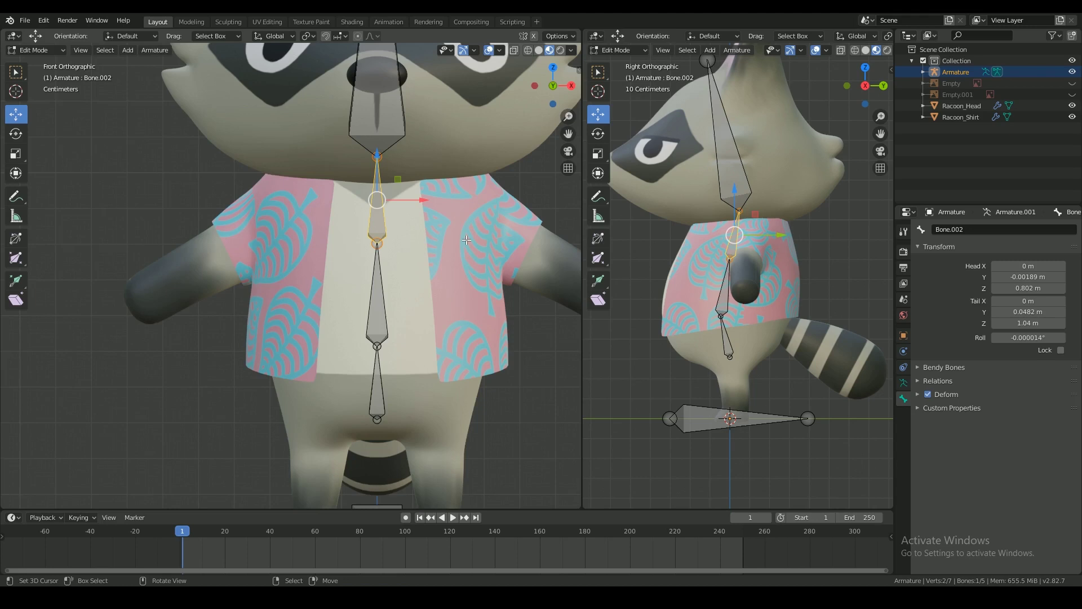
{"action": "middle_click_drag", "start_coordinate": [481, 243], "coordinate": [449, 262], "text": "shift"}
{"action": "scroll", "coordinate": [413, 305], "scroll_direction": "down", "scroll_amount": 2}
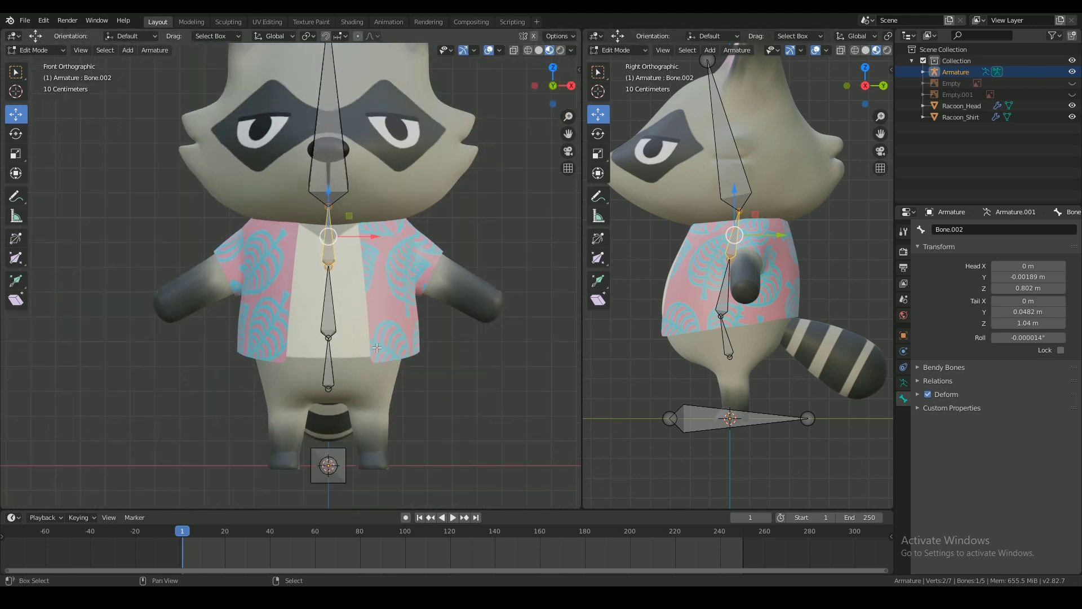
{"action": "key", "text": "shift+a"}
{"action": "right_click_drag", "start_coordinate": [336, 401], "coordinate": [408, 324]}
{"action": "type", "text": "r90"}
{"action": "key", "text": "Return"}
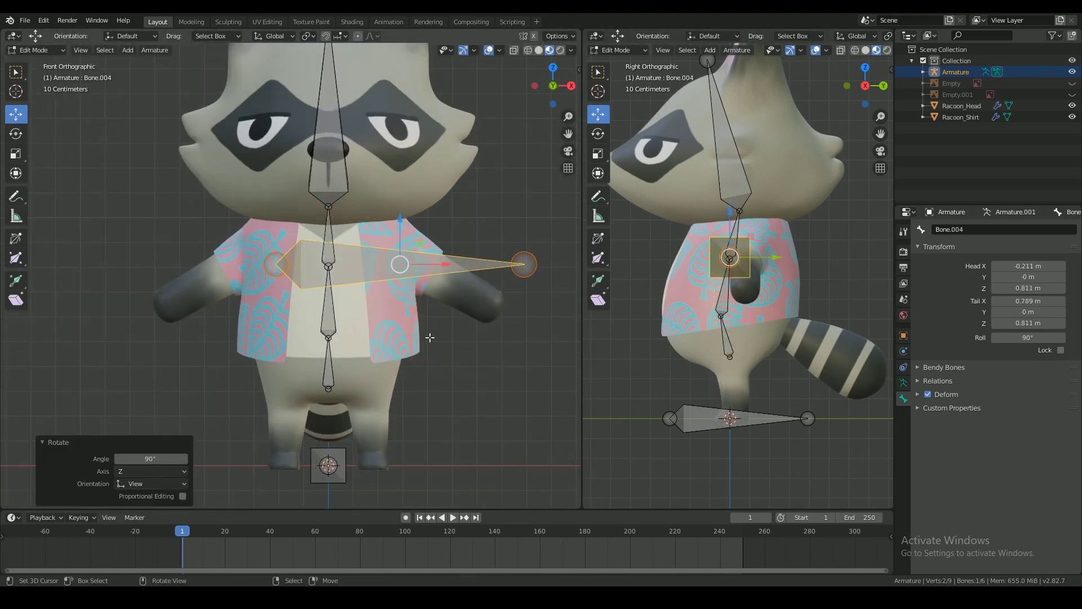
Tilt and shrink the horizontal bone, and move it onto the raccoon's left arm.
{"action": "key", "text": "r"}
{"action": "left_click", "coordinate": [439, 402]}
{"action": "key", "text": "s"}
{"action": "left_click", "coordinate": [416, 362]}
{"action": "key", "text": "g"}
{"action": "left_click", "coordinate": [479, 381]}
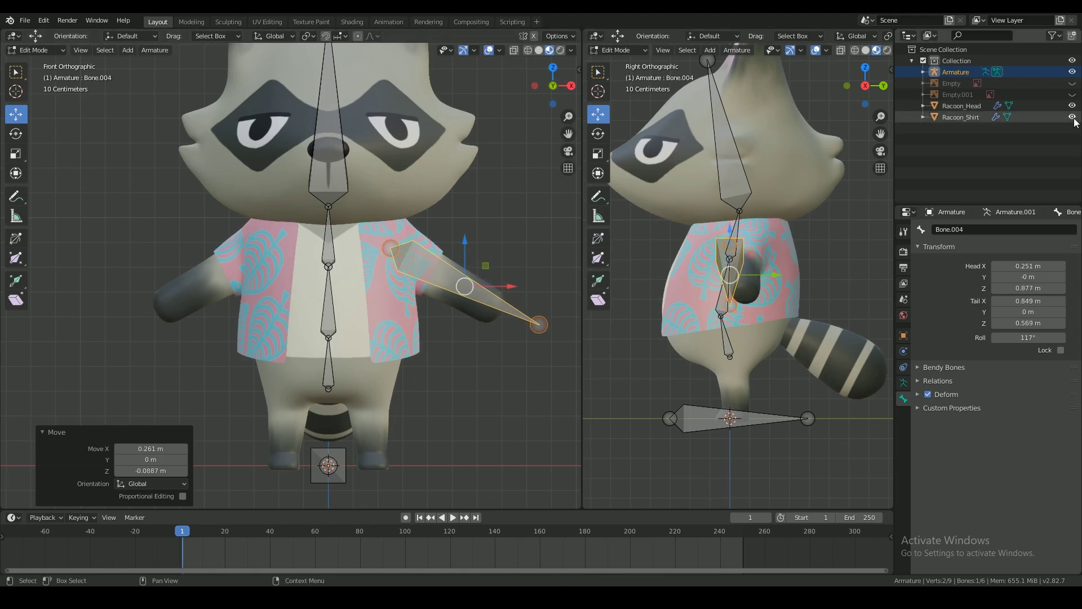
Hide Racoon_Shirt and fit the arm bone inside the left arm, adjusting its shoulder end.
{"action": "left_click", "coordinate": [1073, 118]}
{"action": "key", "text": "s"}
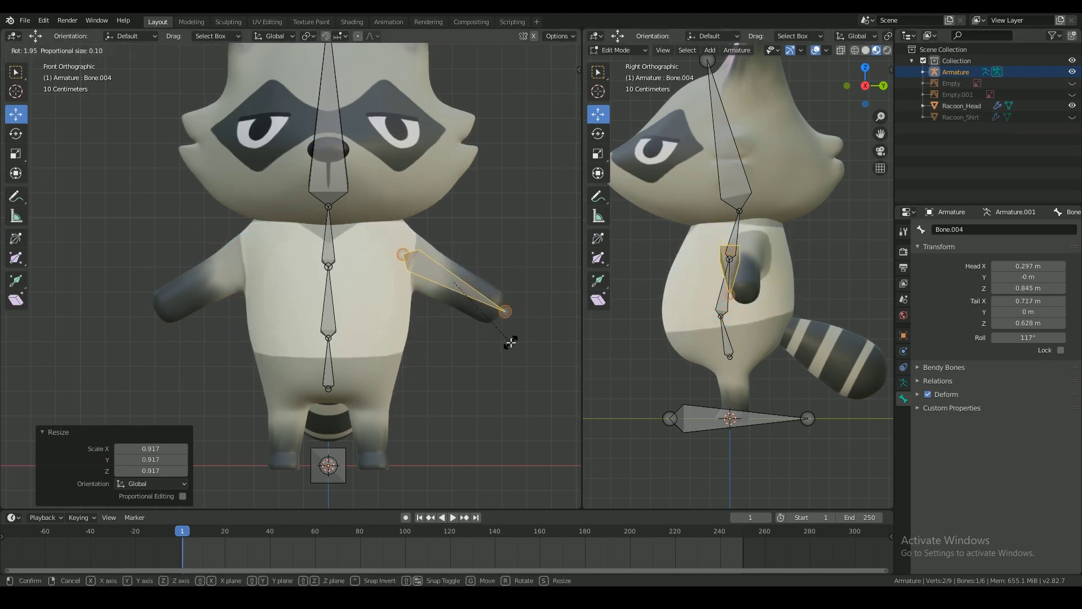
{"action": "left_click", "coordinate": [511, 342]}
{"action": "key", "text": "g"}
{"action": "left_click", "coordinate": [508, 343]}
{"action": "key", "text": "g"}
{"action": "left_click", "coordinate": [508, 342]}
{"action": "right_click", "coordinate": [401, 254]}
{"action": "key", "text": "g"}
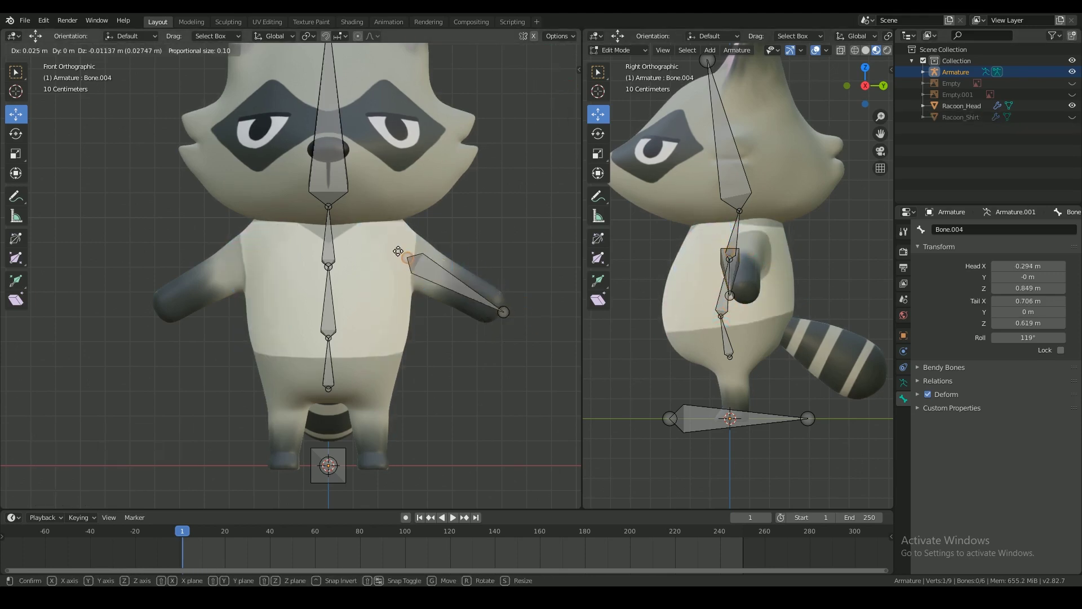
{"action": "left_click", "coordinate": [407, 258]}
Move the arm bone back along Y into the centre of the arm and subdivide it into two bones.
{"action": "right_click", "coordinate": [459, 286]}
{"action": "key", "text": "w"}
{"action": "mouse_move", "coordinate": [776, 279]}
{"action": "left_mouse_down"}
{"action": "mouse_move", "coordinate": [793, 278]}
{"action": "mouse_move", "coordinate": [792, 252]}
{"action": "mouse_move", "coordinate": [793, 274]}
{"action": "left_mouse_up"}
{"action": "right_click", "coordinate": [746, 252]}
{"action": "right_click", "coordinate": [749, 271]}
{"action": "key", "text": "w"}
{"action": "left_click", "coordinate": [761, 264]}
Adjust the elbow joint between the two arm bones so it follows the arm.
{"action": "right_click", "coordinate": [748, 274]}
{"action": "right_click", "coordinate": [465, 289]}
{"action": "key", "text": "g"}
{"action": "right_click", "coordinate": [464, 288]}
{"action": "right_click", "coordinate": [457, 284]}
{"action": "left_click_drag", "start_coordinate": [456, 284], "coordinate": [458, 283]}
{"action": "left_click", "coordinate": [457, 285]}
Add a bone, scale it to 0.376 and turn it sideways near the left shoulder.
{"action": "right_click", "coordinate": [329, 267]}
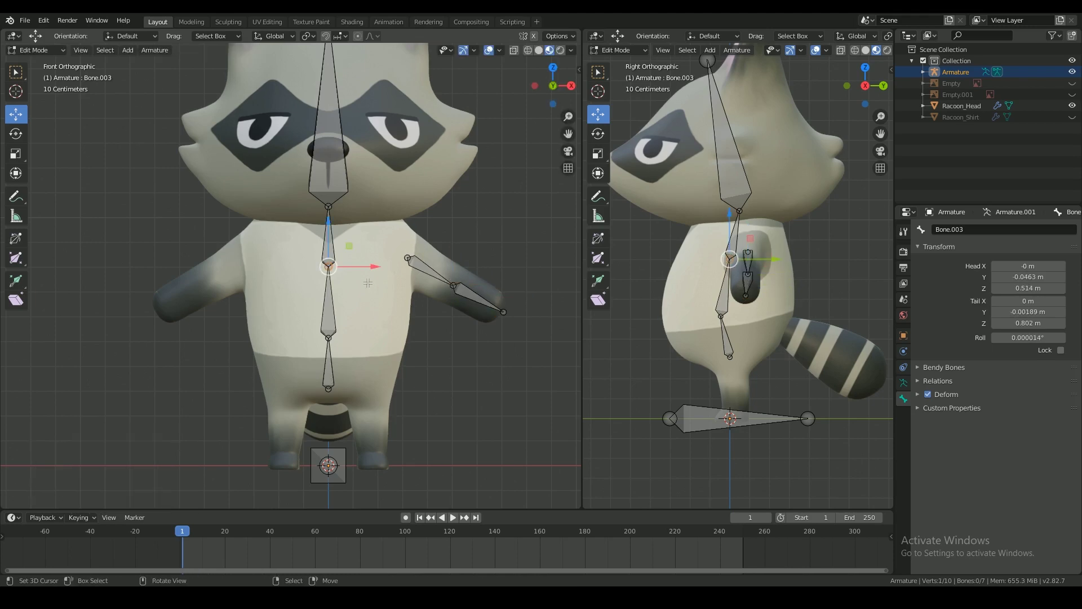
{"action": "key", "text": "shift+a"}
{"action": "right_click", "coordinate": [345, 420]}
{"action": "key", "text": "g"}
{"action": "left_click", "coordinate": [456, 413]}
{"action": "key", "text": "s"}
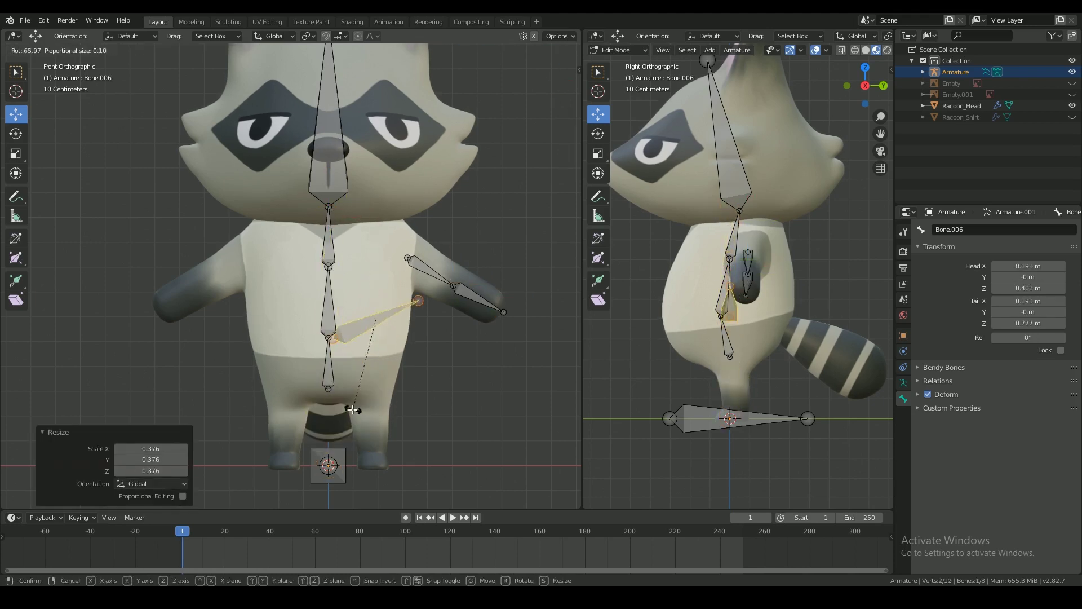
{"action": "left_click", "coordinate": [353, 410]}
{"action": "key", "text": "g"}
{"action": "left_click", "coordinate": [431, 325]}
Rotate the shoulder bone nearly level, scale it to 0.710 and place it between the spine and the upper arm.
{"action": "key", "text": "r"}
{"action": "left_click", "coordinate": [420, 326]}
{"action": "key", "text": "s"}
{"action": "left_click", "coordinate": [404, 308]}
{"action": "key", "text": "r"}
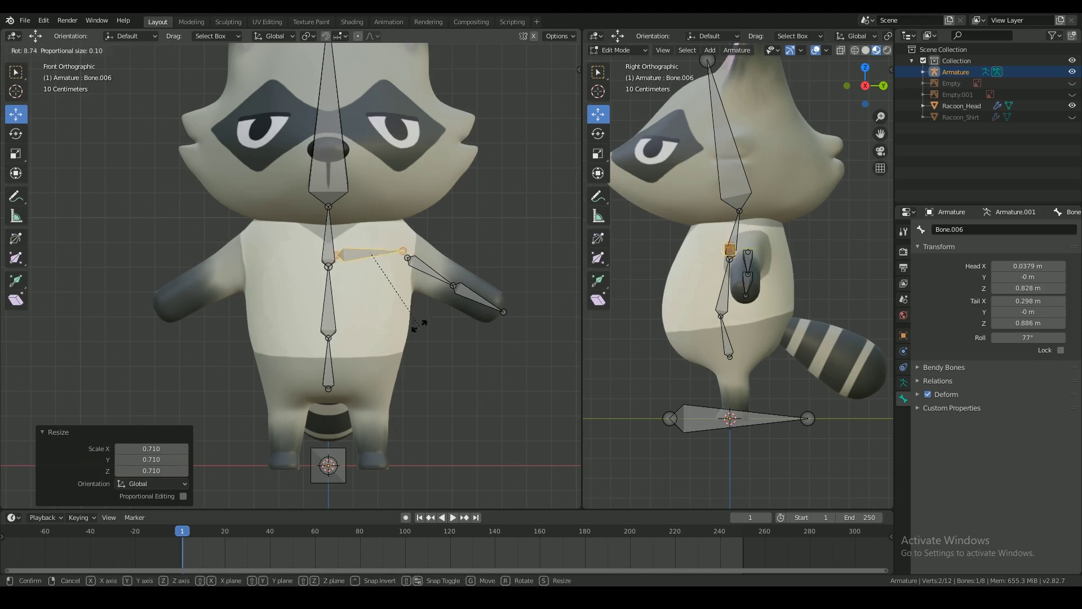
{"action": "left_click", "coordinate": [419, 325]}
{"action": "key", "text": "g"}
{"action": "left_click", "coordinate": [419, 319]}
Move the shoulder bone forward to about Y -0.13 m, bring its tail back 0.163 m, and reposition its inner end.
{"action": "scroll", "coordinate": [758, 237], "scroll_direction": "up", "scroll_amount": 3}
{"action": "left_click_drag", "start_coordinate": [766, 227], "coordinate": [720, 226]}
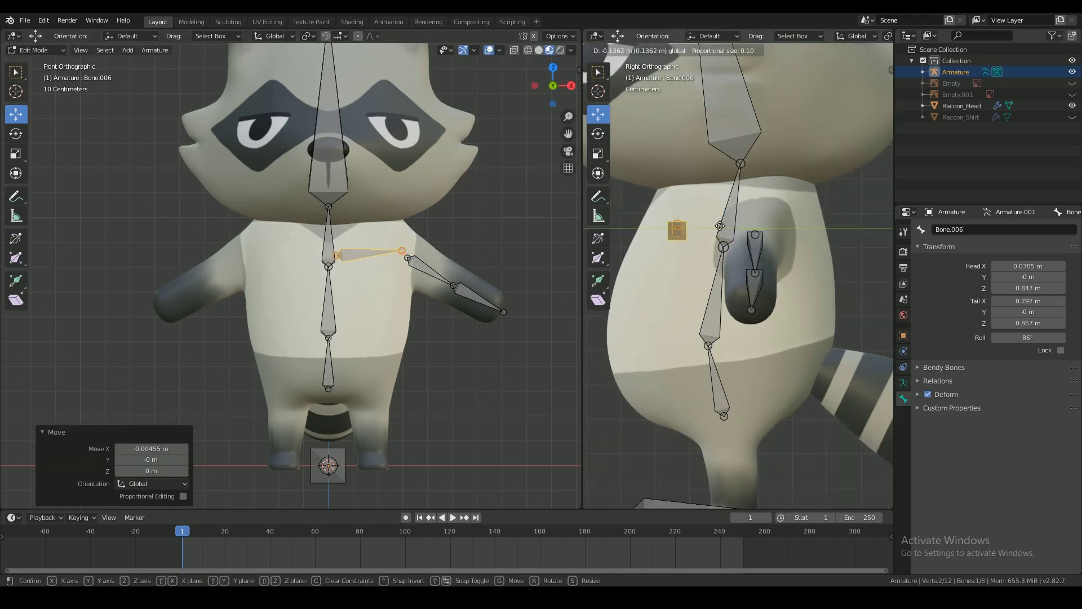
{"action": "left_click", "coordinate": [721, 226]}
{"action": "left_click", "coordinate": [400, 251]}
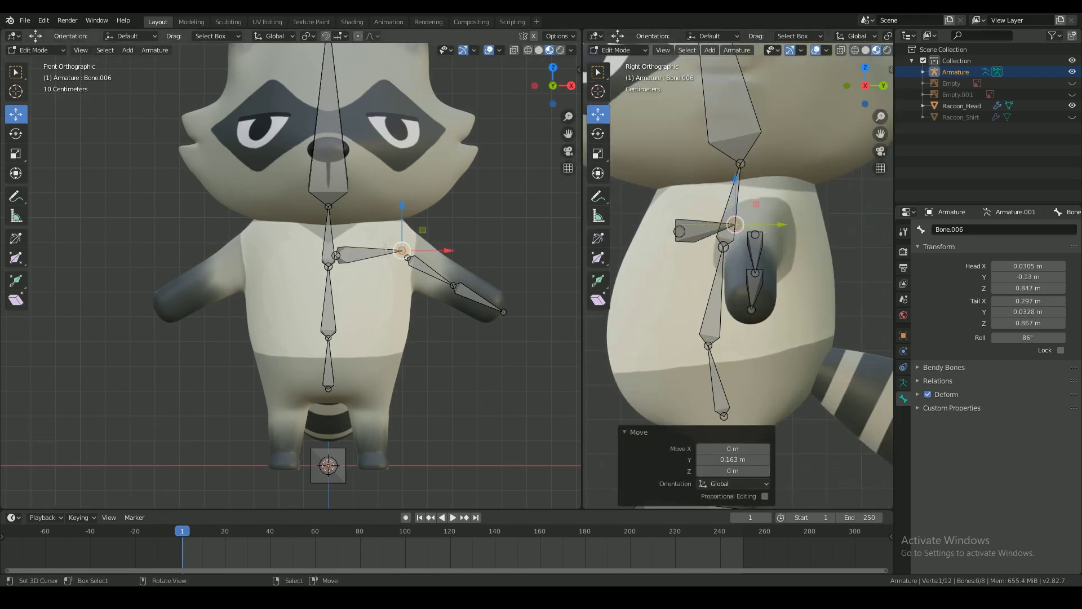
{"action": "left_click", "coordinate": [337, 256]}
{"action": "key", "text": "g"}
{"action": "left_click", "coordinate": [401, 250]}
Add a bone over the raccoon's left leg and rotate it by 90° twice so it points down.
{"action": "right_click", "coordinate": [330, 368]}
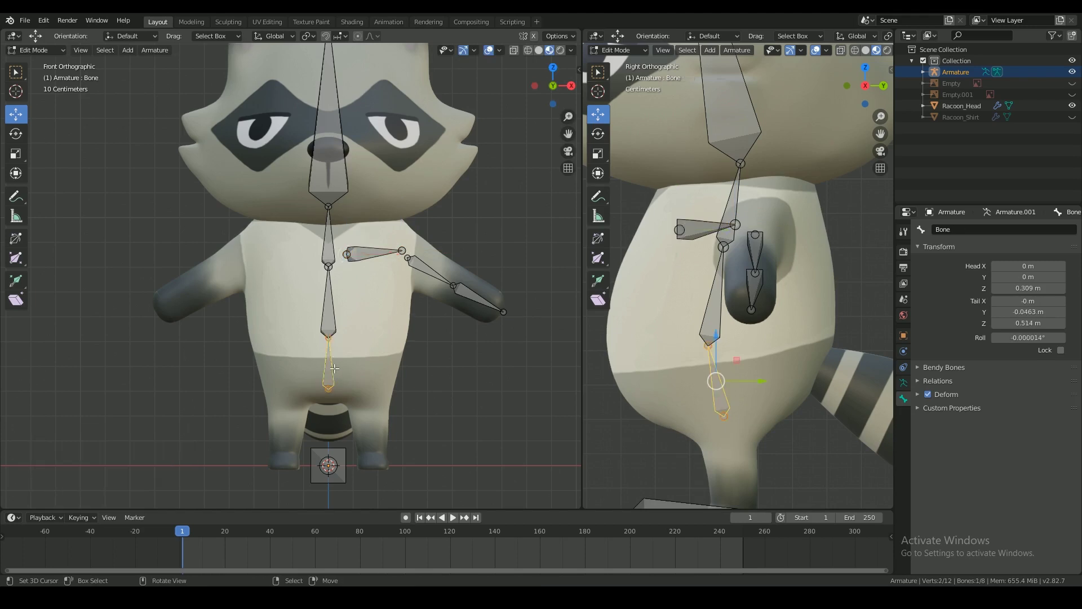
{"action": "middle_click_drag", "start_coordinate": [339, 369], "coordinate": [465, 330]}
{"action": "key", "text": "KP_1"}
{"action": "scroll", "coordinate": [438, 373], "scroll_direction": "down", "scroll_amount": 1}
{"action": "key", "text": "shift+a"}
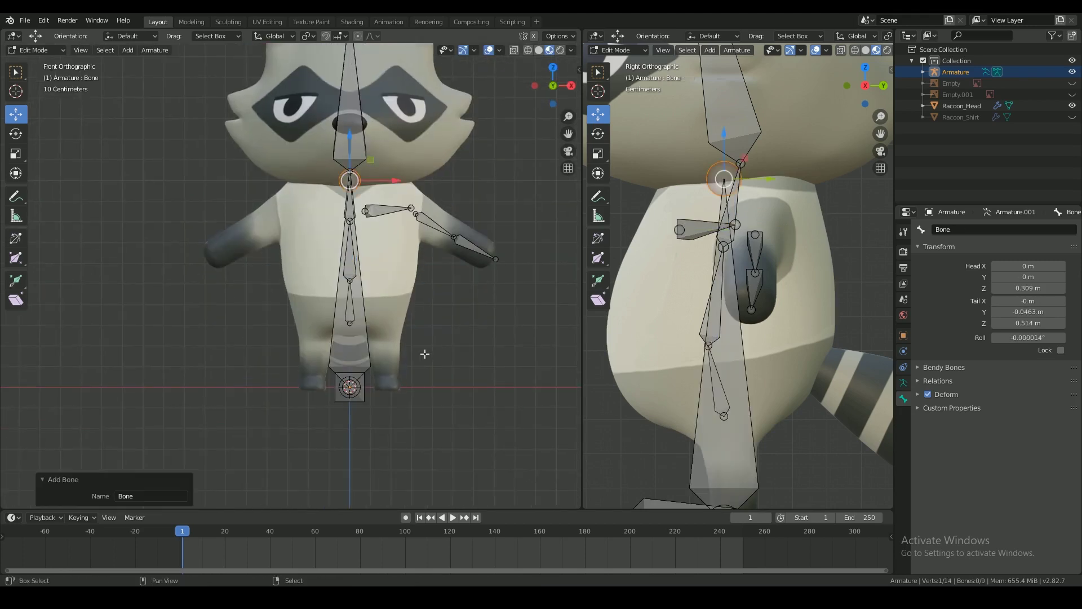
{"action": "left_click", "coordinate": [367, 347]}
{"action": "key", "text": "g"}
{"action": "left_click", "coordinate": [425, 345]}
{"action": "type", "text": "r90"}
{"action": "key", "text": "Return"}
{"action": "type", "text": "r90"}
{"action": "key", "text": "Return"}
Shrink, move and slightly rotate the leg bone so it runs from the hip to the left foot.
{"action": "key", "text": "s"}
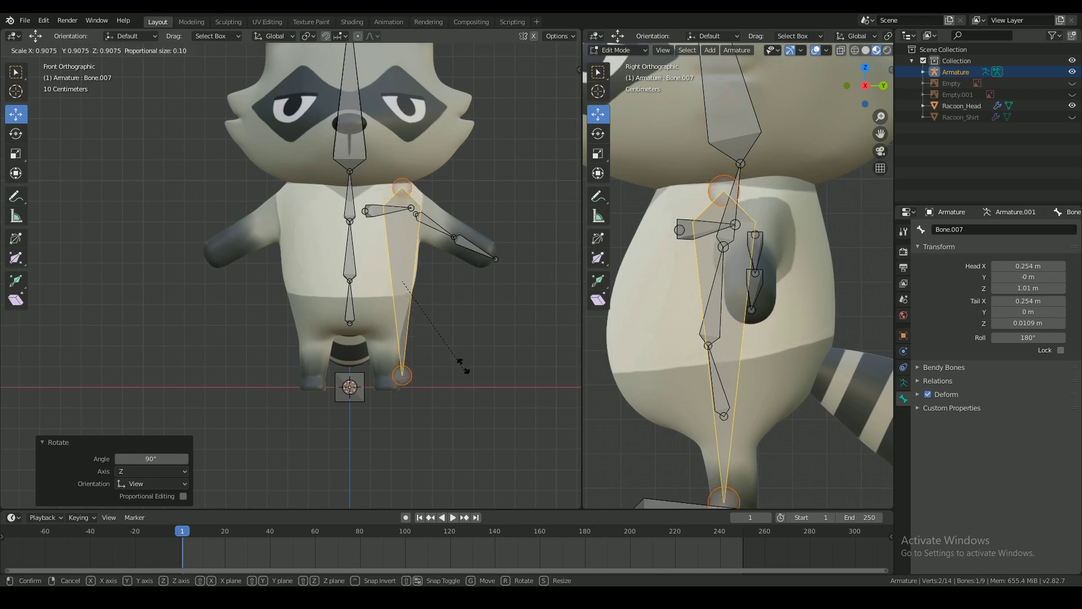
{"action": "left_click", "coordinate": [425, 316]}
{"action": "key", "text": "g"}
{"action": "left_click", "coordinate": [408, 380]}
{"action": "key", "text": "s"}
{"action": "left_click", "coordinate": [424, 392]}
{"action": "key", "text": "g"}
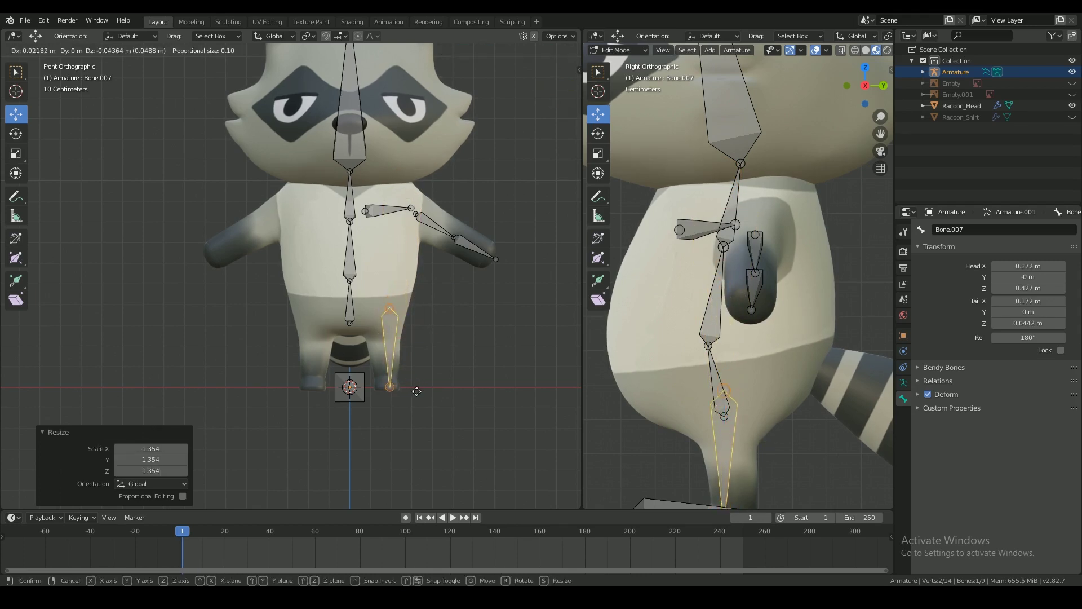
{"action": "left_click", "coordinate": [435, 371]}
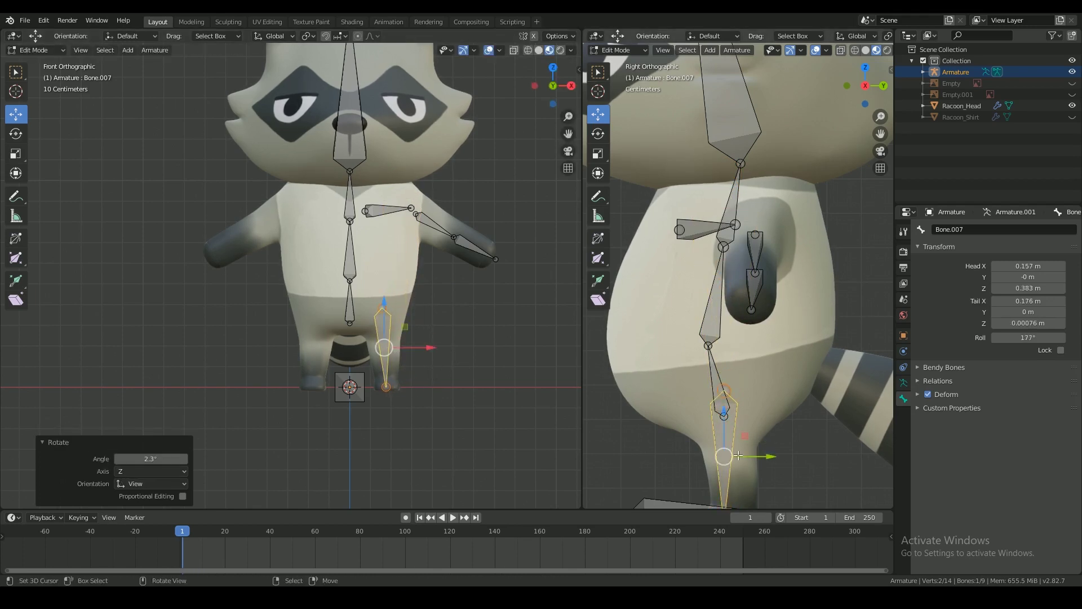
Move the leg bone's hip joint slightly outward.
{"action": "middle_click_drag", "start_coordinate": [761, 463], "coordinate": [760, 368], "text": "shift"}
{"action": "right_click", "coordinate": [382, 310]}
{"action": "key", "text": "g"}
Inspect the Racoon_Head mesh in Edit Mode, and return to editing the armature.
{"action": "key", "text": "Tab"}
{"action": "right_click", "coordinate": [404, 300]}
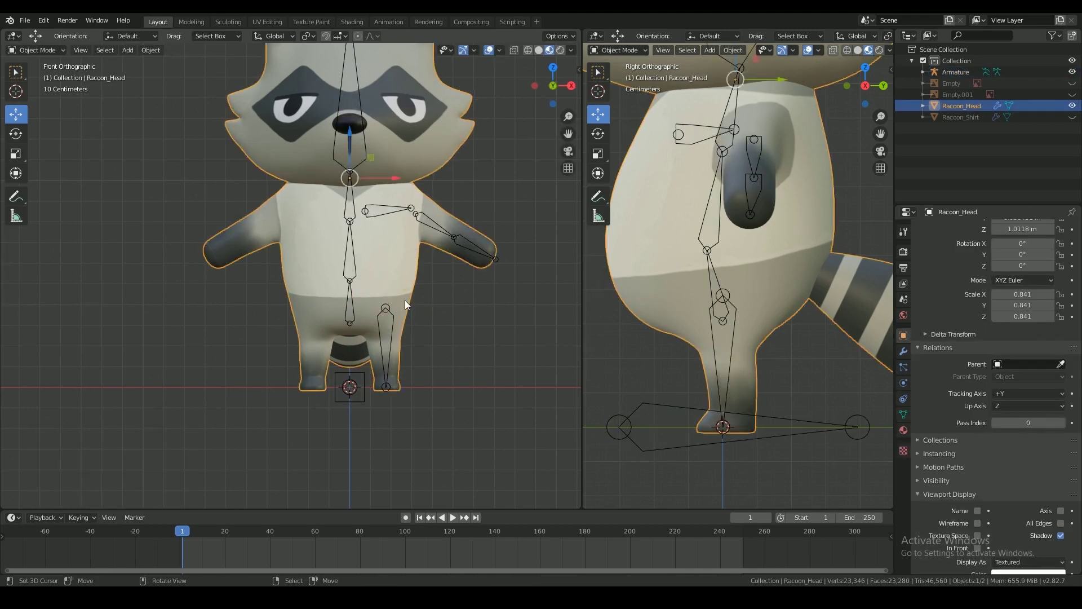
{"action": "key", "text": "Tab"}
{"action": "scroll", "coordinate": [407, 303], "scroll_direction": "up", "scroll_amount": 2}
{"action": "key", "text": "Tab"}
{"action": "right_click", "coordinate": [429, 322]}
{"action": "key", "text": "Tab"}
Lower the hip joint about 0.03 m and move the ankle joint outward slightly and 0.046 m back along Y.
{"action": "right_click_drag", "start_coordinate": [429, 321], "coordinate": [429, 330]}
{"action": "middle_click_drag", "start_coordinate": [457, 438], "coordinate": [444, 403], "text": "shift"}
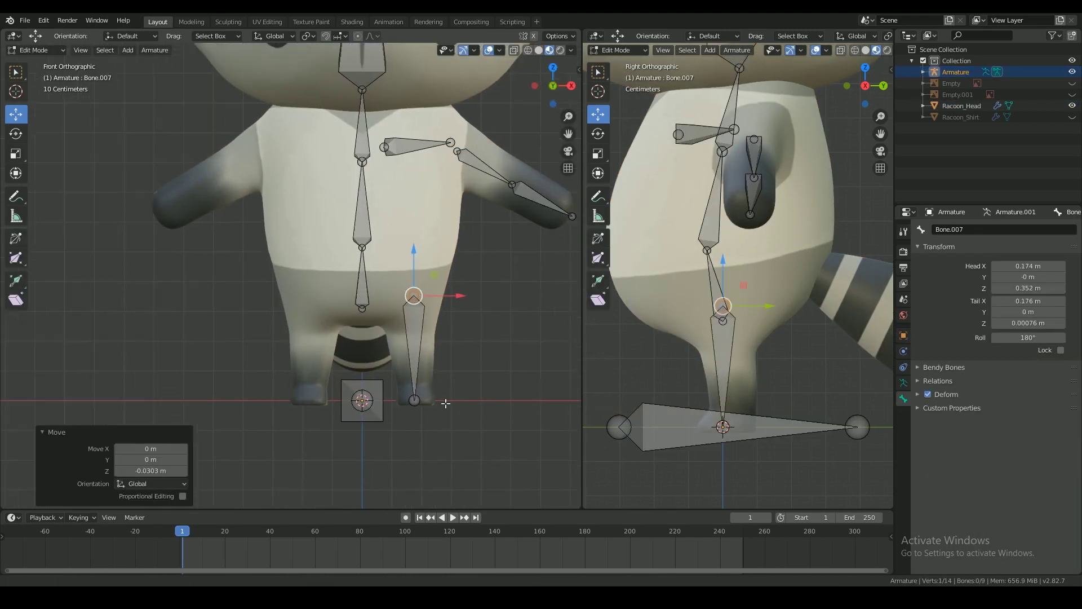
{"action": "right_click_drag", "start_coordinate": [417, 403], "coordinate": [420, 402]}
{"action": "left_click_drag", "start_coordinate": [756, 427], "coordinate": [772, 424]}
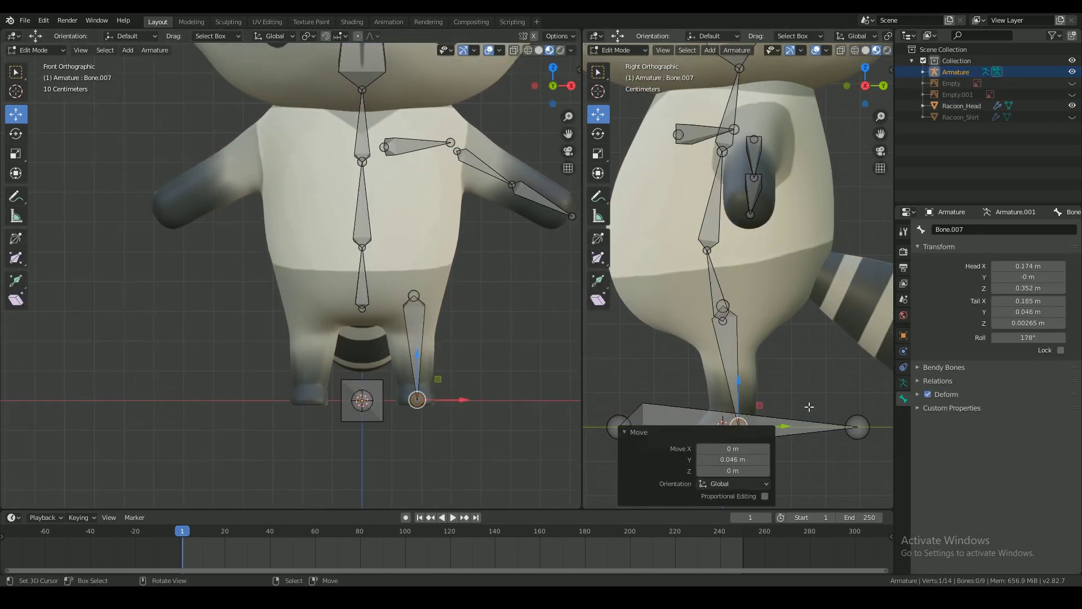
{"action": "left_click", "coordinate": [771, 434]}
Extrude a foot bone forward from the left ankle joint.
{"action": "middle_click_drag", "start_coordinate": [770, 436], "coordinate": [767, 389], "text": "shift"}
{"action": "key", "text": "Tab"}
{"action": "key", "text": "Tab"}
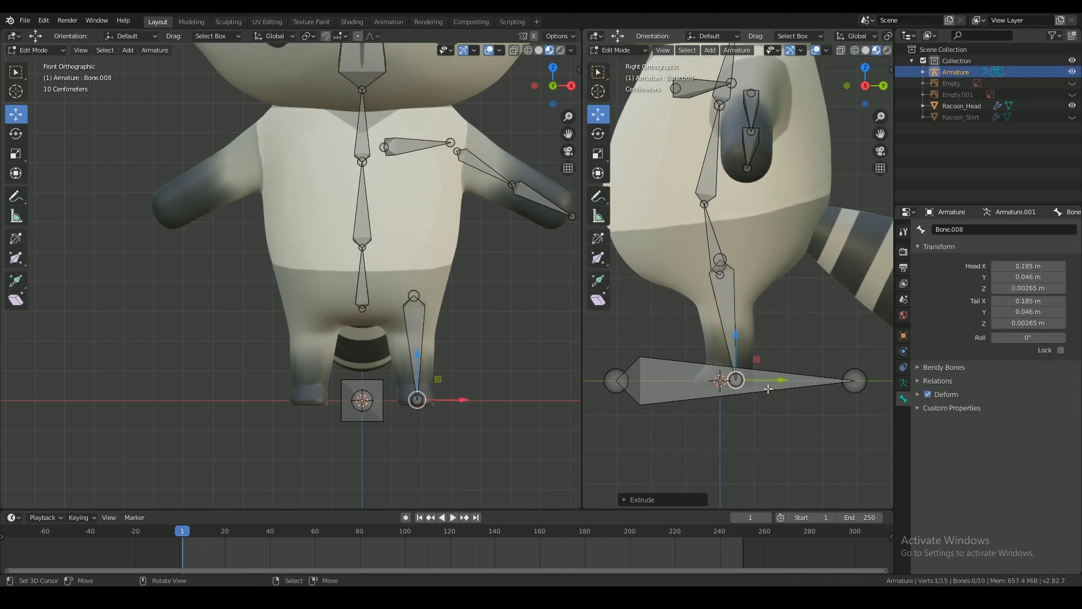
{"action": "key", "text": "g"}
{"action": "left_click", "coordinate": [731, 338]}
Subdivide the leg bone and move the knee joint forward to about Y 0.0115 m.
{"action": "right_click", "coordinate": [731, 337]}
{"action": "key", "text": "w"}
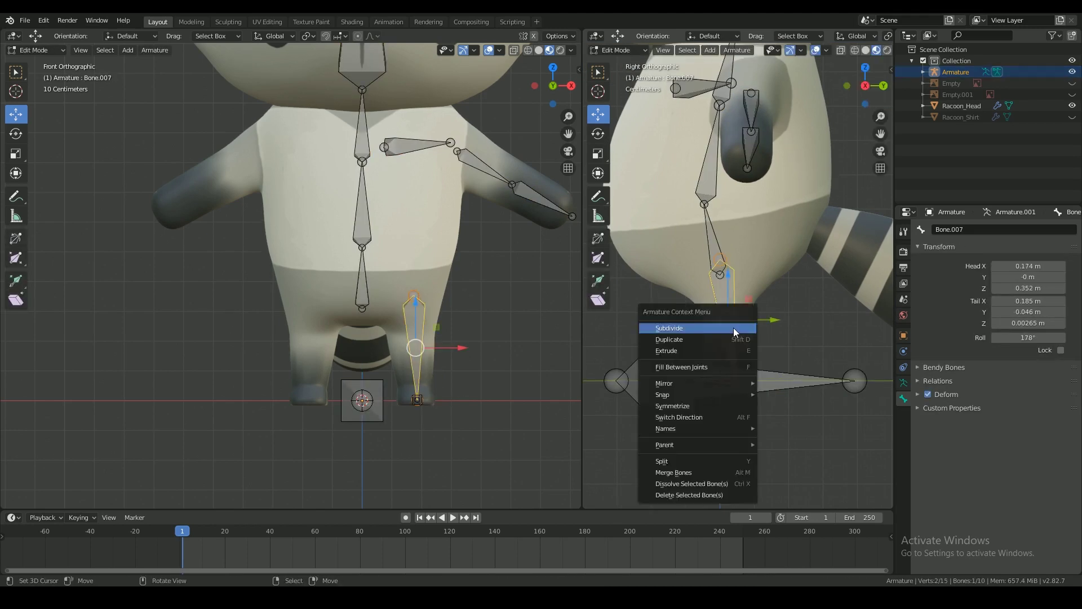
{"action": "left_click", "coordinate": [733, 328]}
{"action": "right_click", "coordinate": [732, 326]}
{"action": "key", "text": "g"}
{"action": "left_click", "coordinate": [724, 326]}
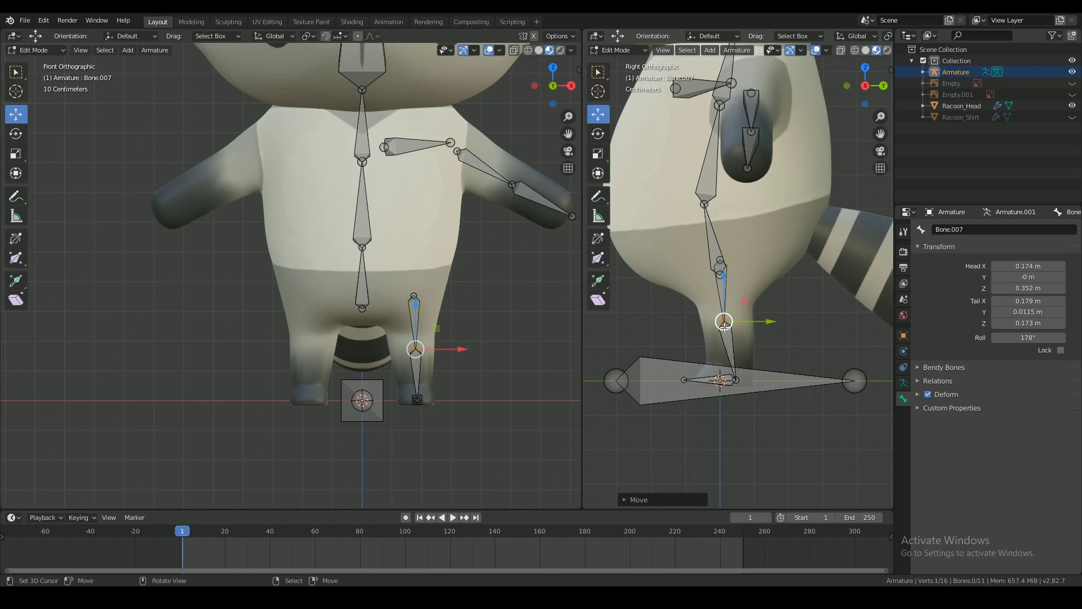
Shift the left leg's upper joint inward to X 0.154 m and its knee joint to X 0.174 m.
{"action": "scroll", "coordinate": [338, 354], "scroll_direction": "up", "scroll_amount": 2}
{"action": "left_click_drag", "start_coordinate": [509, 383], "coordinate": [506, 384]}
{"action": "right_click", "coordinate": [468, 305]}
{"action": "left_click_drag", "start_coordinate": [499, 306], "coordinate": [490, 308]}
{"action": "right_click", "coordinate": [469, 382]}
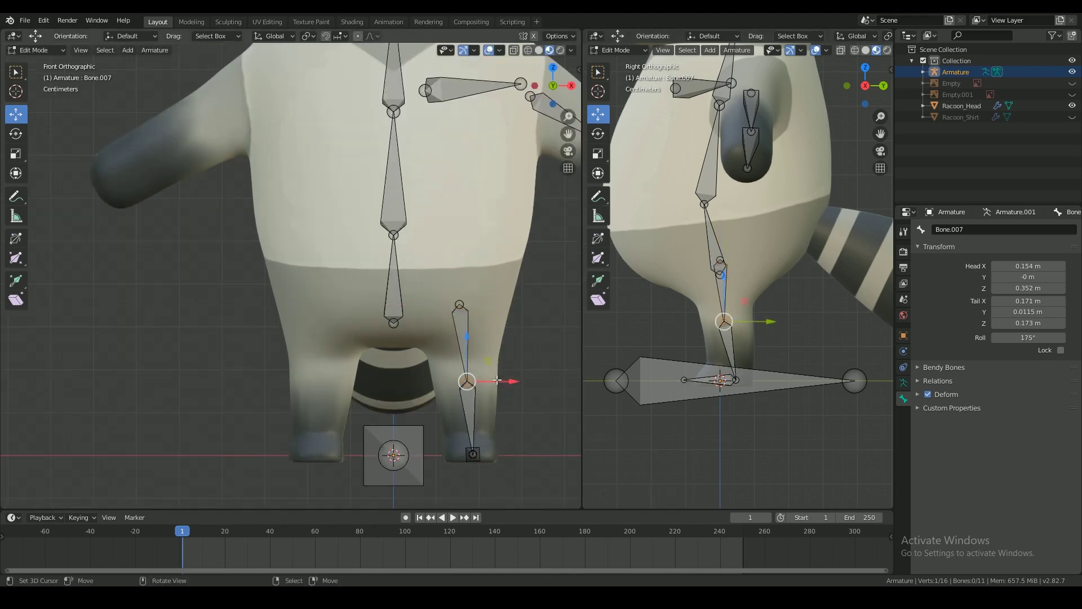
{"action": "left_click_drag", "start_coordinate": [506, 382], "coordinate": [506, 382]}
{"action": "middle_click_drag", "start_coordinate": [505, 157], "coordinate": [463, 307], "text": "shift"}
{"action": "scroll", "coordinate": [462, 307], "scroll_direction": "down", "scroll_amount": 3}
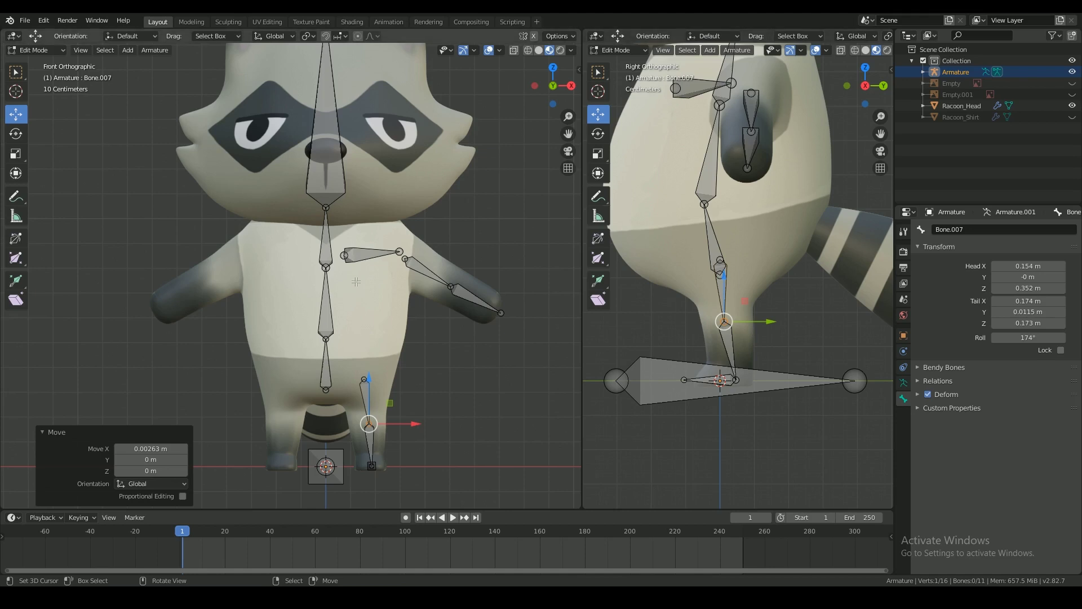
Rename the lowest spine bone Hip and the spine bone directly above it Belly.
{"action": "right_click", "coordinate": [365, 255]}
{"action": "right_click", "coordinate": [333, 375]}
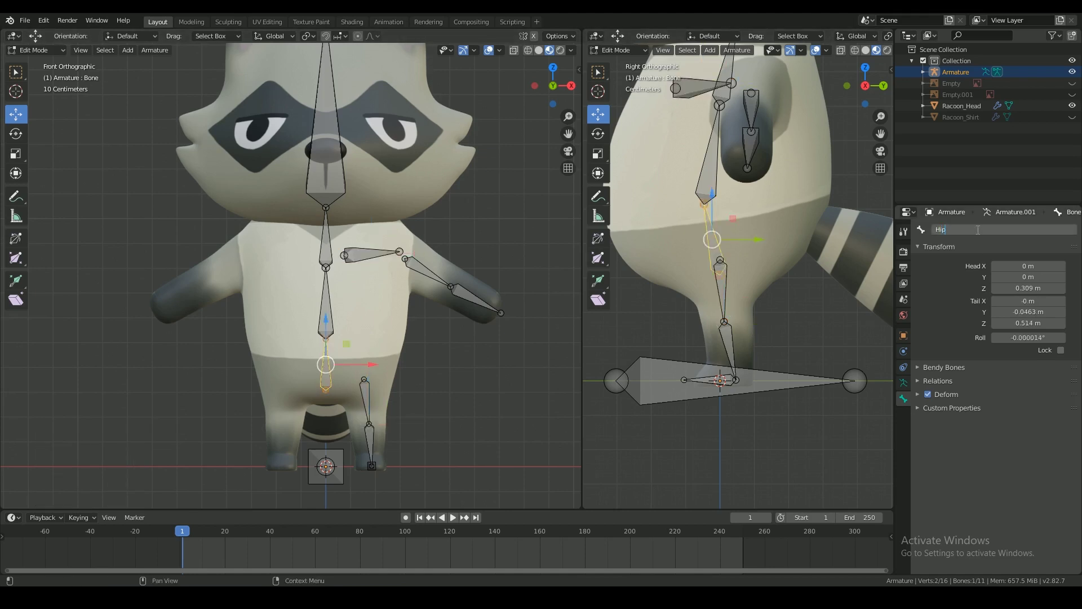
{"action": "right_click", "coordinate": [775, 361]}
{"action": "middle_click_drag", "start_coordinate": [717, 297], "coordinate": [726, 344], "text": "shift"}
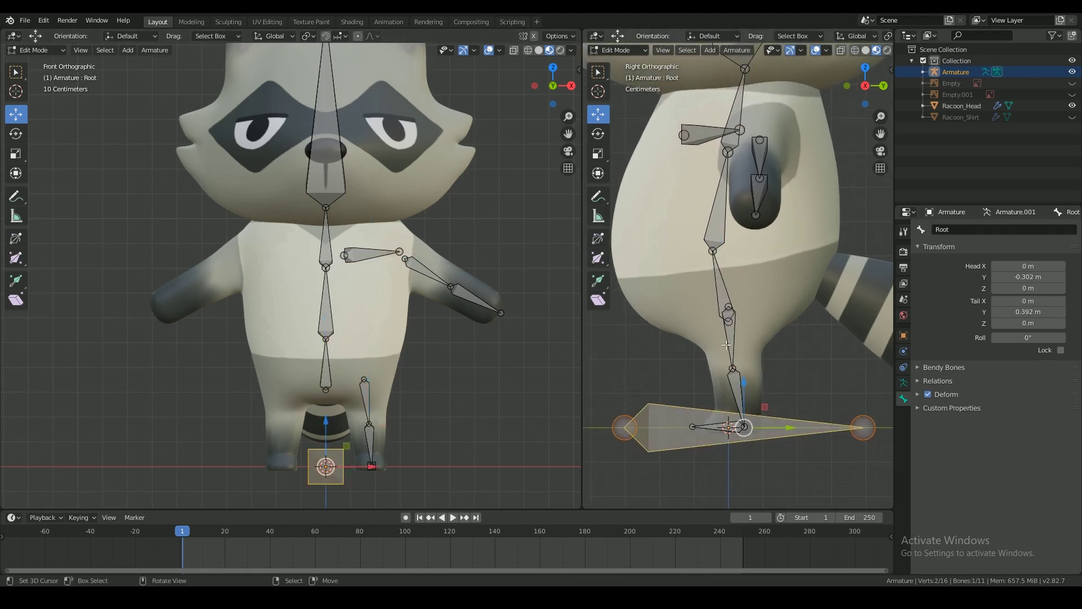
{"action": "right_click", "coordinate": [326, 362]}
{"action": "left_click", "coordinate": [326, 307]}
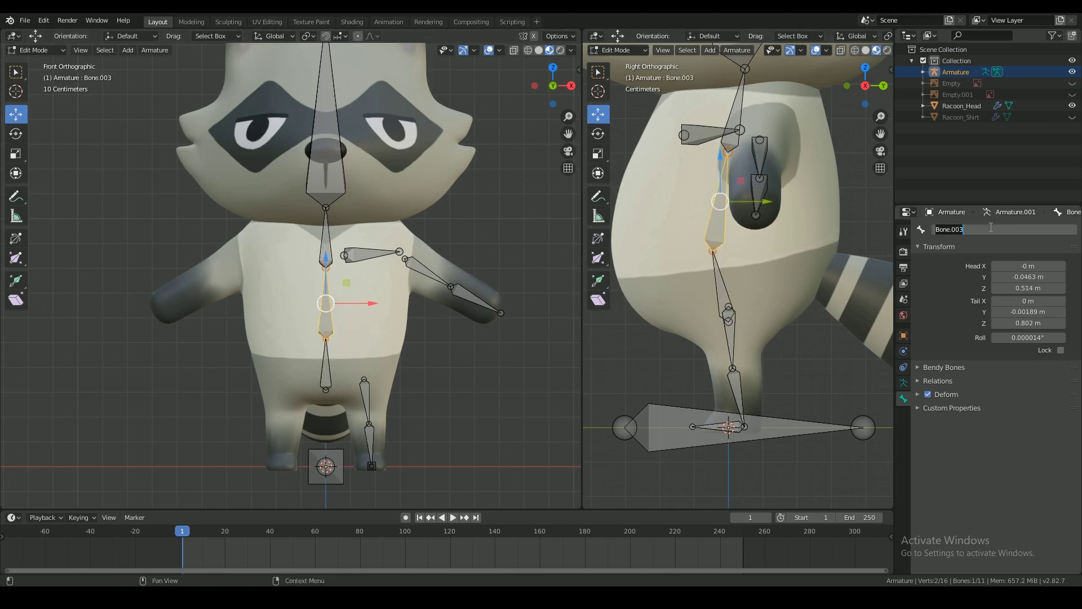
Rename the upper spine bone Chest, the head bone Head and the left shoulder bone Shoulder.L.
{"action": "left_click", "coordinate": [320, 228]}
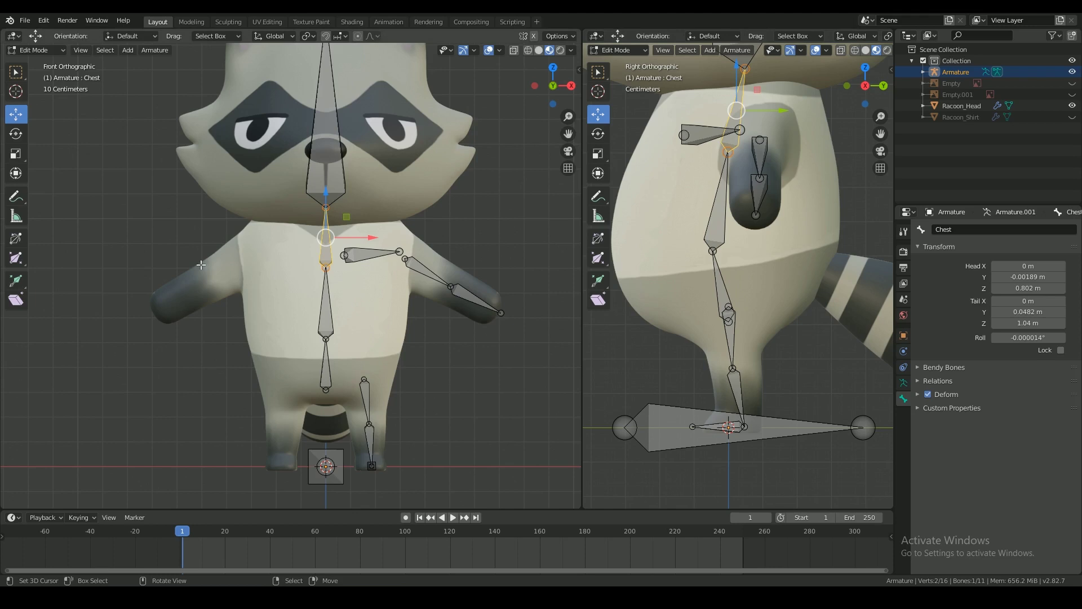
{"action": "left_click", "coordinate": [327, 179]}
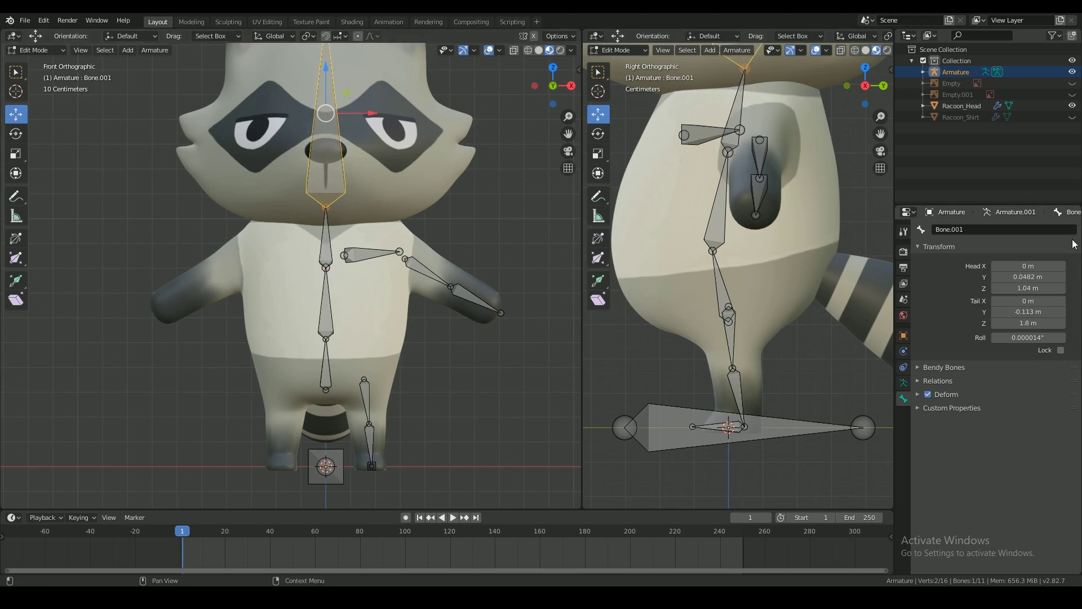
{"action": "left_click", "coordinate": [743, 127]}
{"action": "left_click", "coordinate": [979, 222]}
{"action": "type", "text": "Shou"}
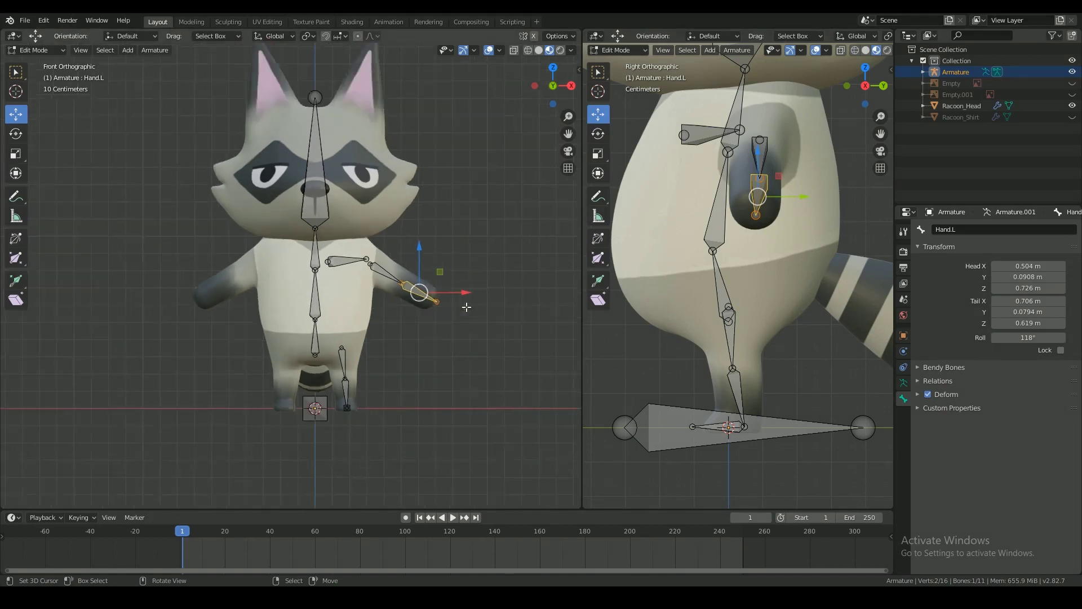
Add a new bone, rotate it 90° in the side view and place it at the tail.
{"action": "key", "text": "shift+a"}
{"action": "type", "text": "r90"}
{"action": "key", "text": "Return"}
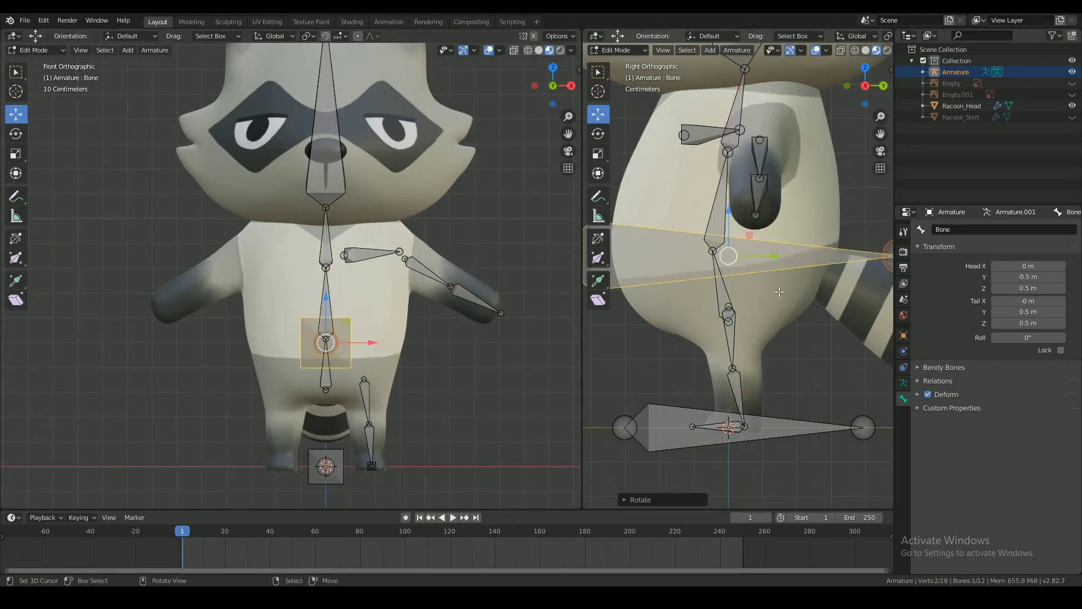
{"action": "scroll", "coordinate": [778, 291], "scroll_direction": "down", "scroll_amount": 3}
{"action": "key", "text": "g"}
{"action": "left_click", "coordinate": [872, 314]}
Scale, rotate and reposition the new bone so it runs from the tail's base to its tip.
{"action": "middle_click_drag", "start_coordinate": [871, 314], "coordinate": [813, 321], "text": "shift"}
{"action": "key", "text": "s"}
{"action": "left_click", "coordinate": [803, 322]}
{"action": "key", "text": "r"}
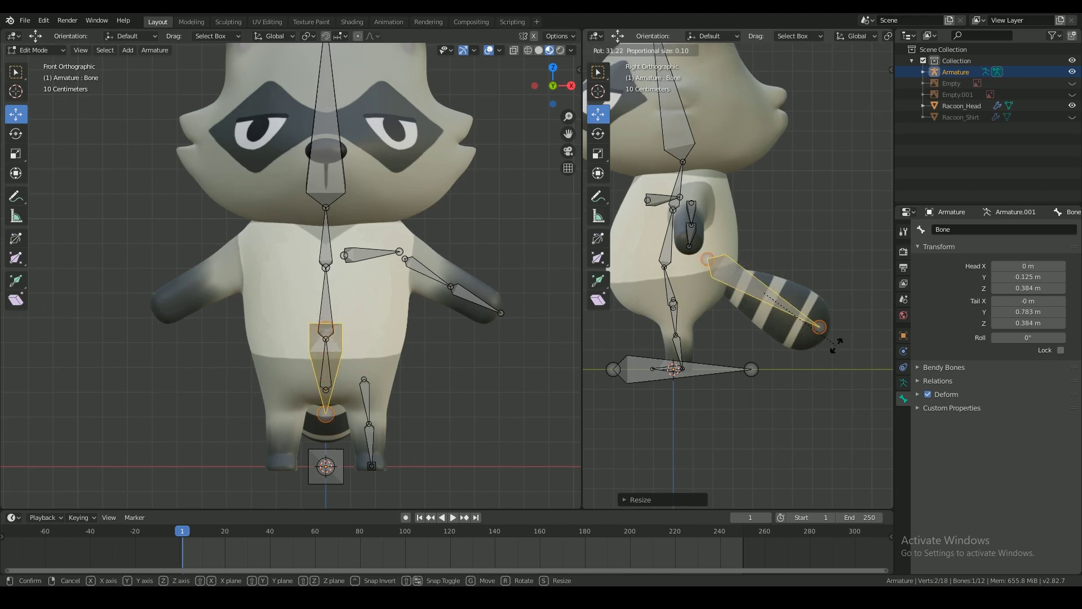
{"action": "left_click", "coordinate": [837, 341]}
{"action": "key", "text": "g"}
{"action": "left_click", "coordinate": [848, 354]}
Subdivide the tail bone into three segments and adjust its two inner joints to follow the tail.
{"action": "right_click", "coordinate": [799, 320]}
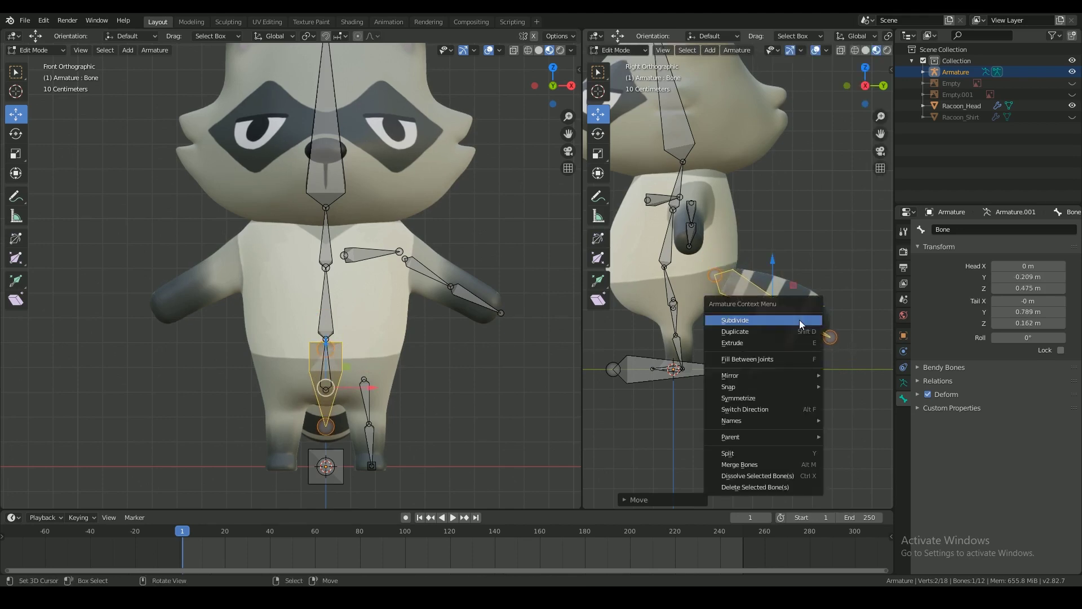
{"action": "left_click", "coordinate": [799, 321]}
{"action": "scroll", "coordinate": [782, 419], "scroll_direction": "up", "scroll_amount": 2}
{"action": "right_click_drag", "start_coordinate": [760, 304], "coordinate": [753, 301]}
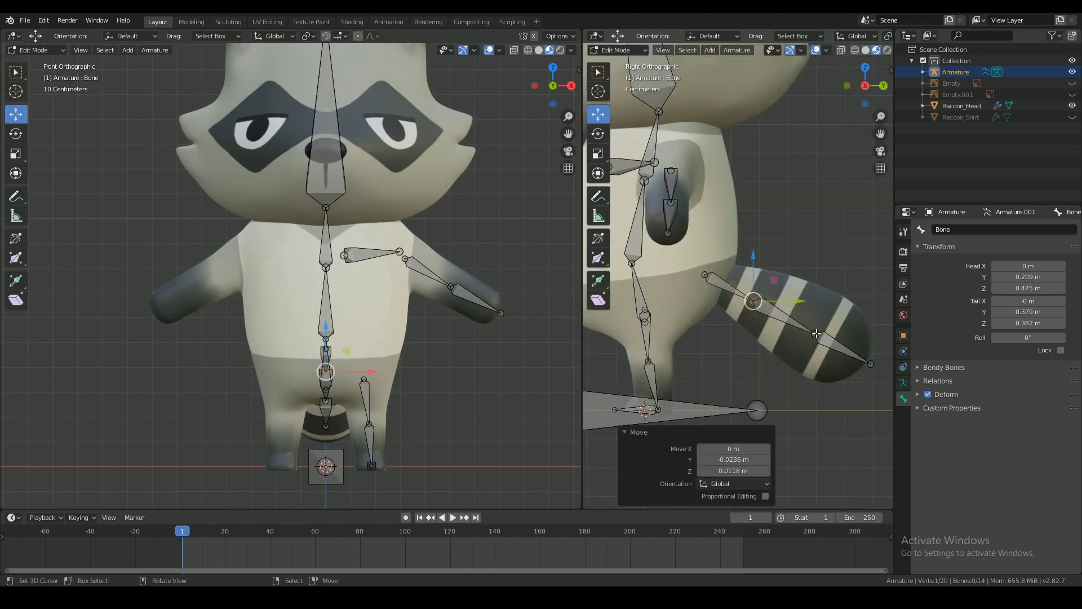
{"action": "right_click_drag", "start_coordinate": [816, 334], "coordinate": [820, 336]}
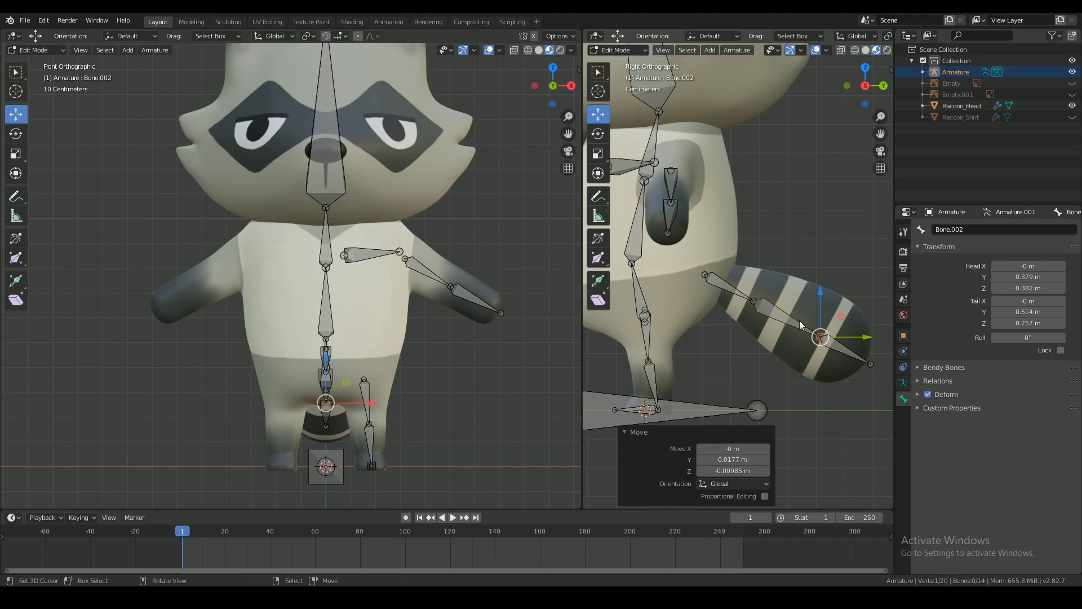
Rename the left upper leg bone Thigh.L.
{"action": "key", "text": "Tab"}
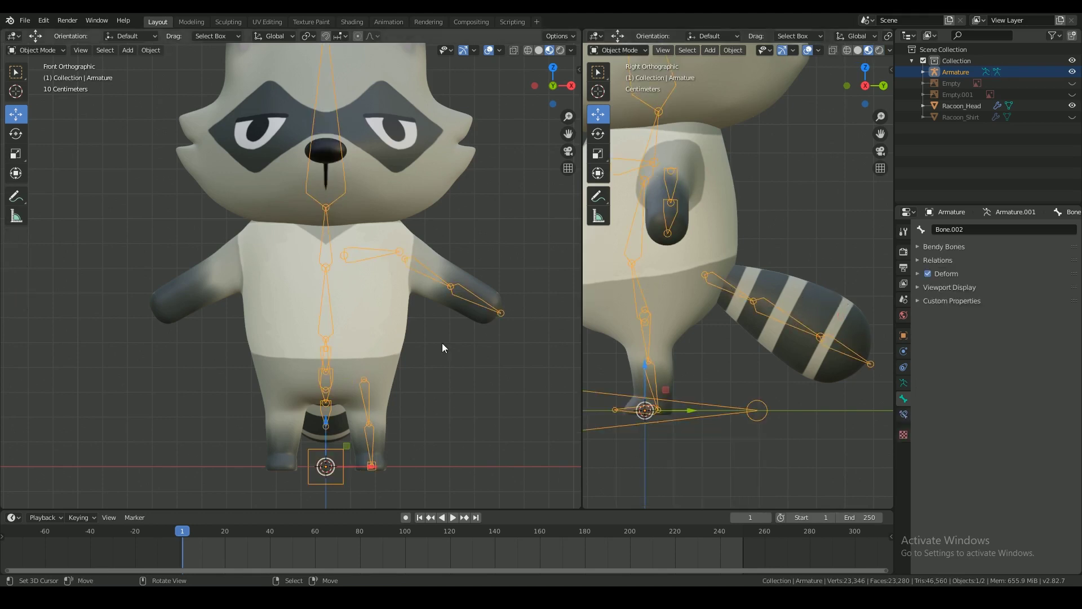
{"action": "key", "text": "Tab"}
{"action": "left_click", "coordinate": [430, 274]}
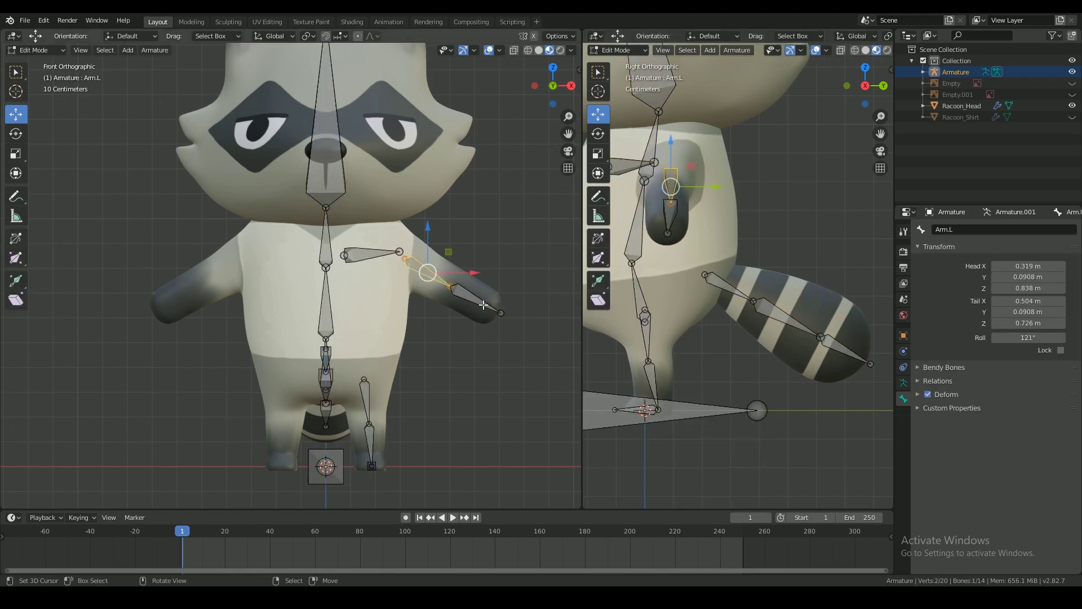
{"action": "right_click", "coordinate": [361, 412]}
{"action": "left_click", "coordinate": [1003, 230]}
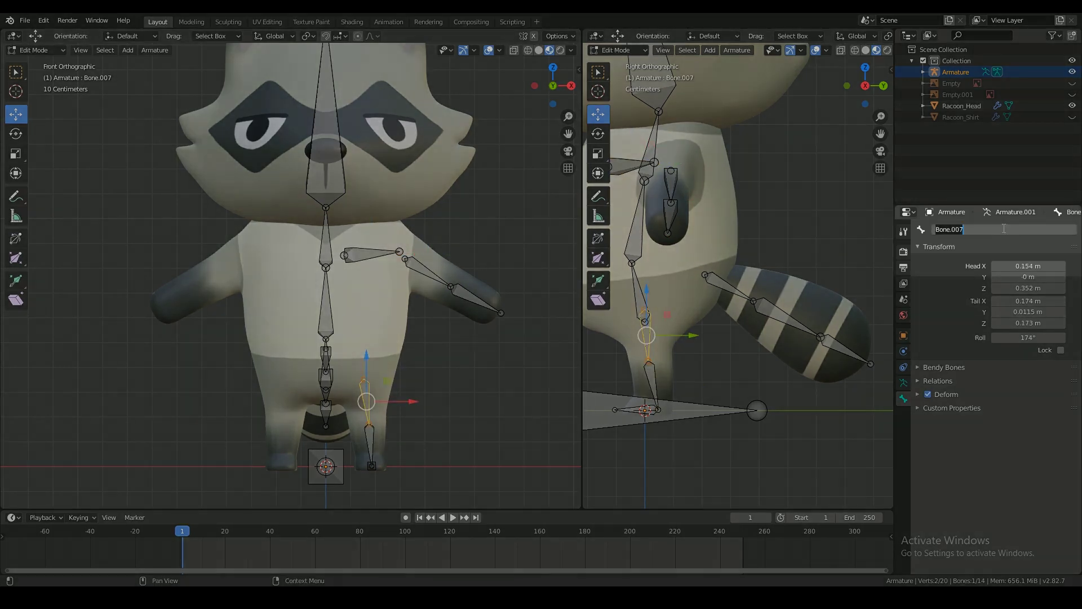
{"action": "type", "text": "T"}
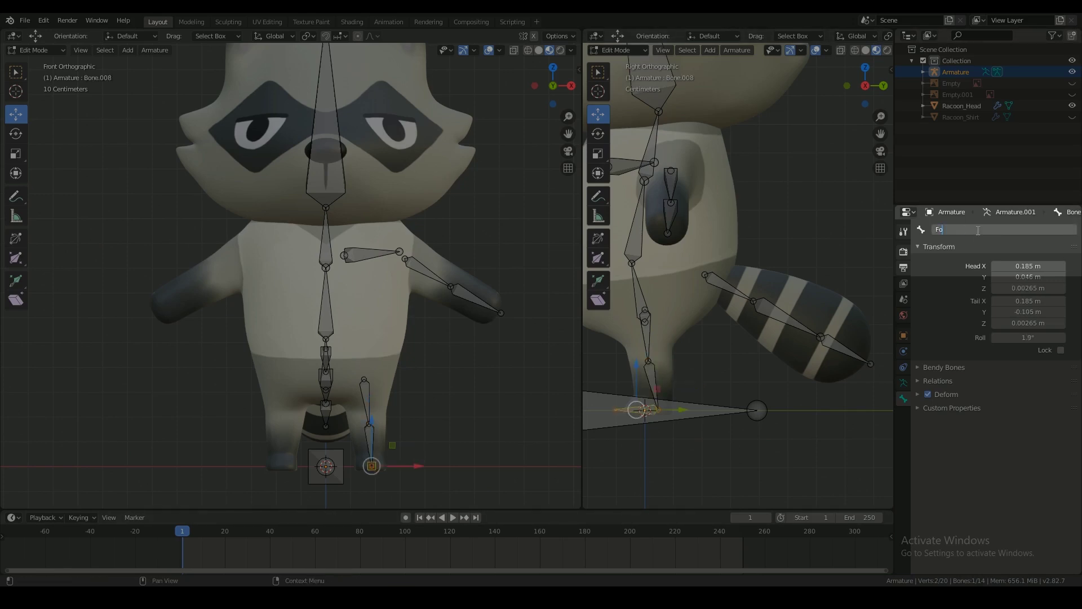
Symmetrize the left shoulder, arm and leg bones to create their right-side counterparts.
{"action": "scroll", "coordinate": [725, 226], "scroll_direction": "down", "scroll_amount": 4}
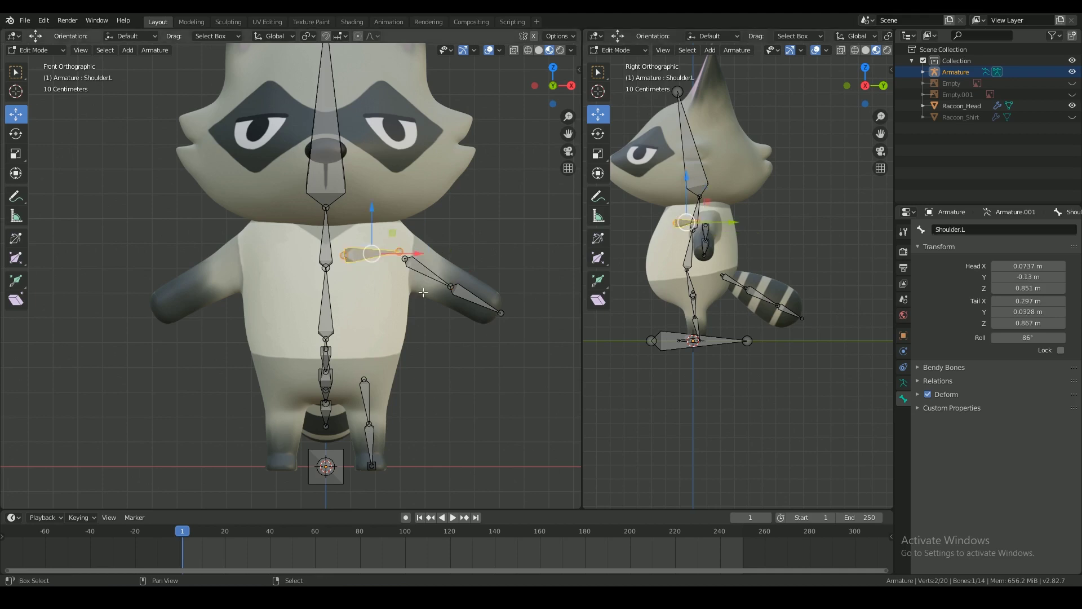
{"action": "left_click", "coordinate": [160, 52]}
{"action": "left_click", "coordinate": [226, 224]}
{"action": "middle_click_drag", "start_coordinate": [300, 261], "coordinate": [352, 277]}
Parent both shoulder bones to the Chest bone, keeping their offset.
{"action": "right_click", "coordinate": [345, 265]}
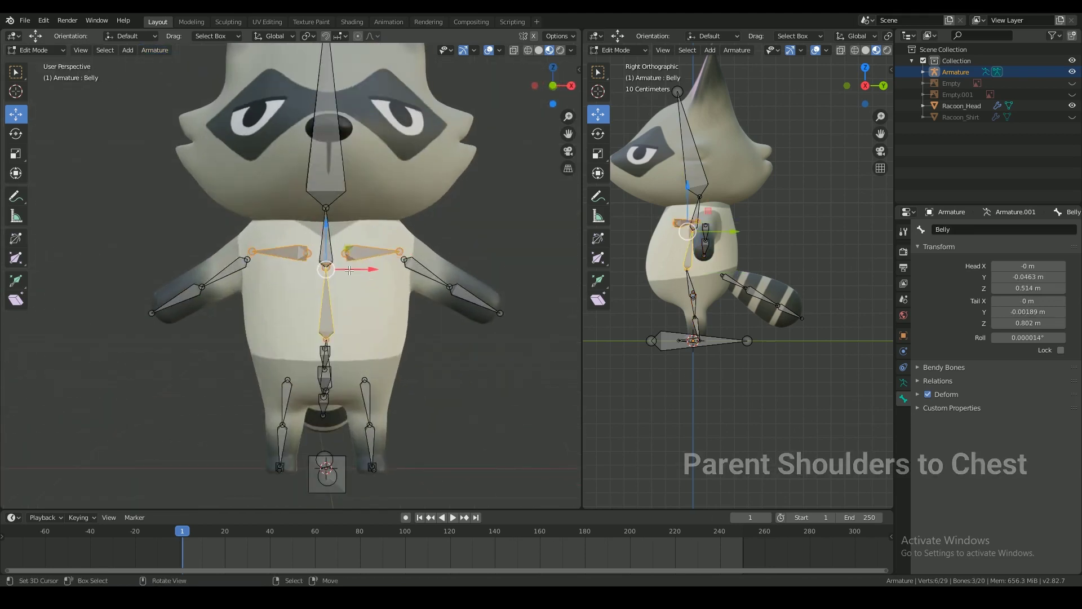
{"action": "left_click", "coordinate": [287, 255], "text": "shift"}
{"action": "key", "text": "ctrl+p"}
{"action": "left_click", "coordinate": [316, 252]}
Parent both thigh bones to the Hip bone, keeping their offset.
{"action": "right_click", "coordinate": [286, 399]}
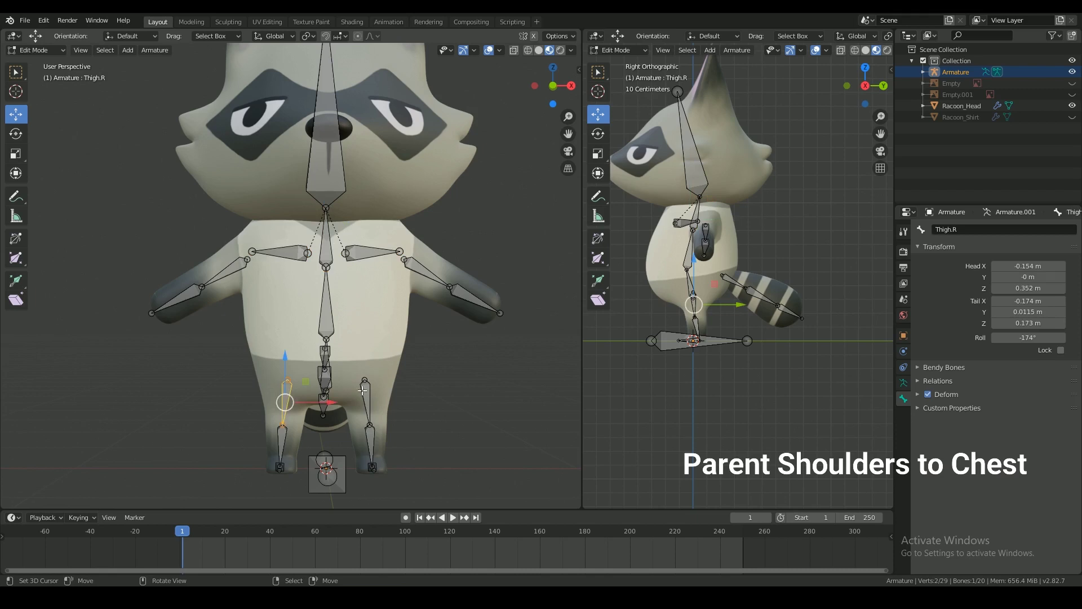
{"action": "right_click", "coordinate": [366, 398], "text": "shift"}
{"action": "middle_click_drag", "start_coordinate": [366, 394], "coordinate": [355, 357]}
{"action": "key", "text": "ctrl+p"}
{"action": "left_click", "coordinate": [319, 376]}
Parent the Hip bone to the Root bone, keeping its offset.
{"action": "right_click", "coordinate": [324, 369]}
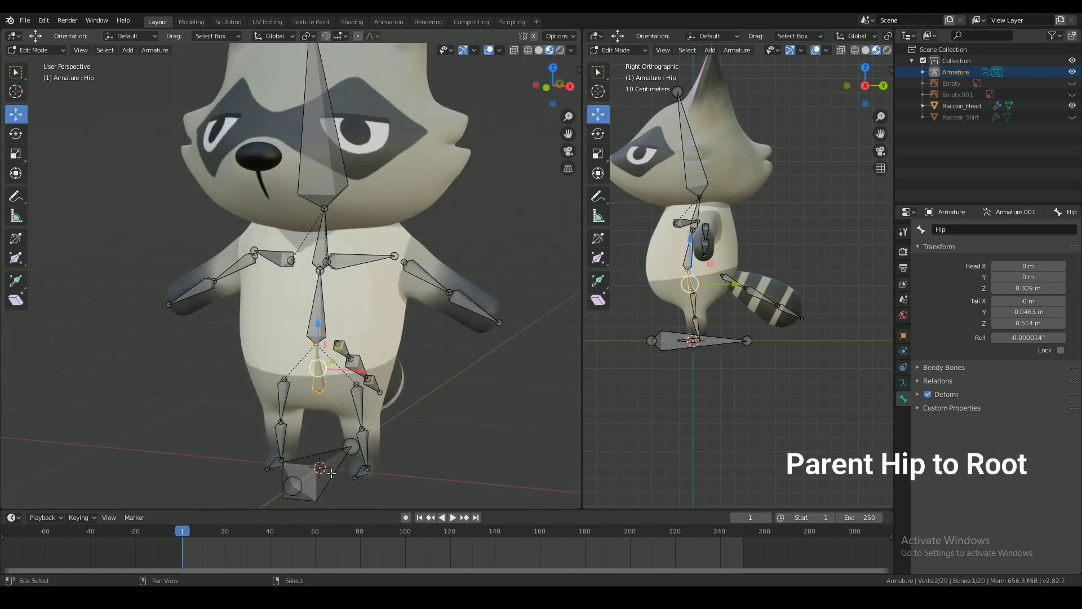
{"action": "right_click", "coordinate": [331, 473], "text": "shift"}
{"action": "key", "text": "ctrl+p"}
{"action": "left_click", "coordinate": [333, 476]}
Test-move the Root bone in Pose Mode to check the bone hierarchy, and return to Edit Mode.
{"action": "key", "text": "Tab"}
{"action": "left_click", "coordinate": [48, 78]}
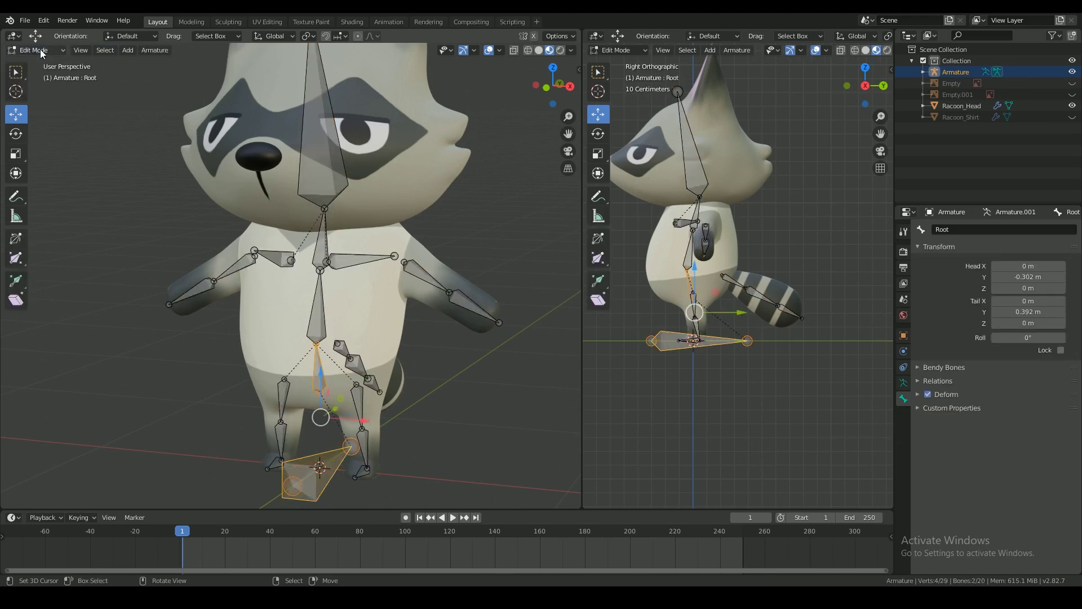
{"action": "left_click", "coordinate": [48, 51]}
{"action": "left_click", "coordinate": [47, 88]}
{"action": "right_click", "coordinate": [312, 460]}
{"action": "key", "text": "g"}
{"action": "left_click", "coordinate": [391, 386]}
{"action": "key", "text": "Tab"}
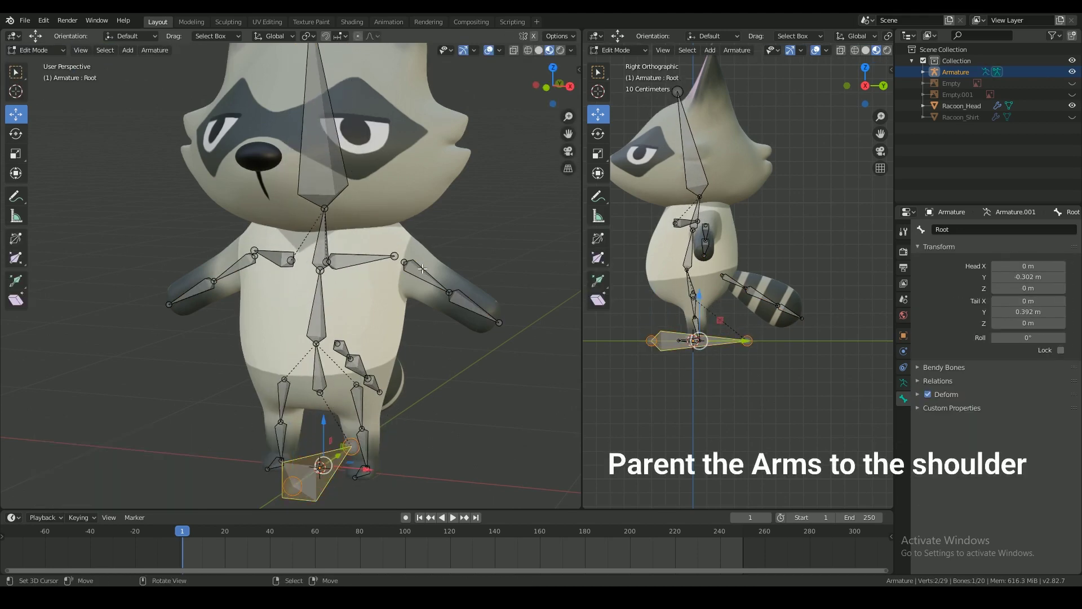
Parent the left and right arm bones to their respective shoulder bones, keeping the offset.
{"action": "left_click", "coordinate": [358, 263], "text": "shift"}
{"action": "left_click", "coordinate": [361, 266]}
{"action": "right_click", "coordinate": [239, 267]}
{"action": "right_click", "coordinate": [283, 261], "text": "shift"}
{"action": "key", "text": "ctrl+p"}
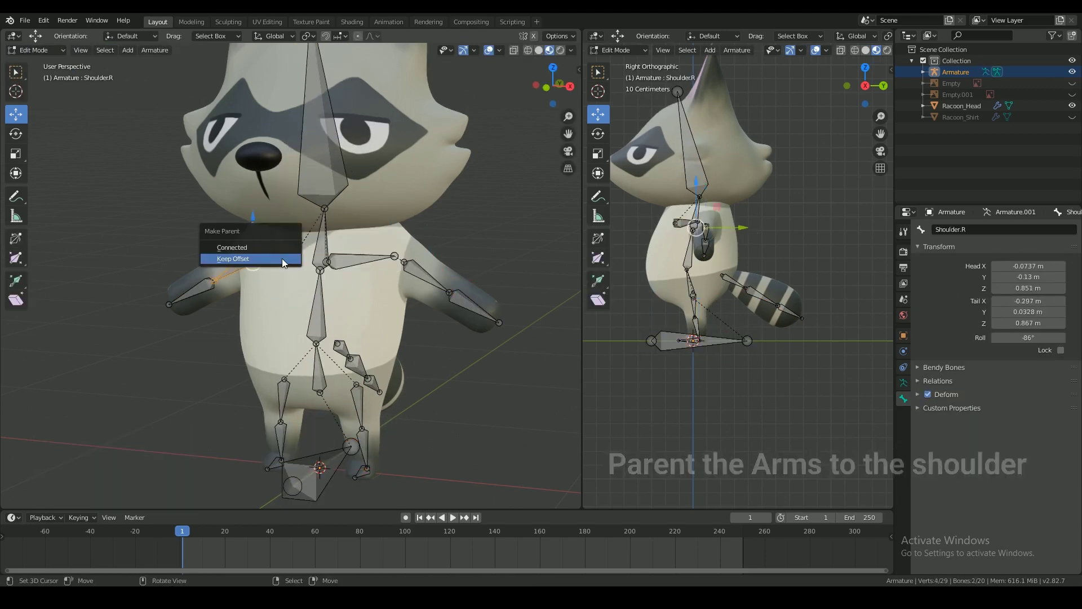
{"action": "left_click", "coordinate": [283, 261]}
Test-move the Root bone in Pose Mode to check which bones follow it.
{"action": "key", "text": "Tab"}
{"action": "right_click", "coordinate": [324, 471]}
{"action": "key", "text": "g"}
{"action": "left_click", "coordinate": [345, 356]}
In Edit Mode, parent the first tail bone to the Hip bone, keeping its offset.
{"action": "key", "text": "Tab"}
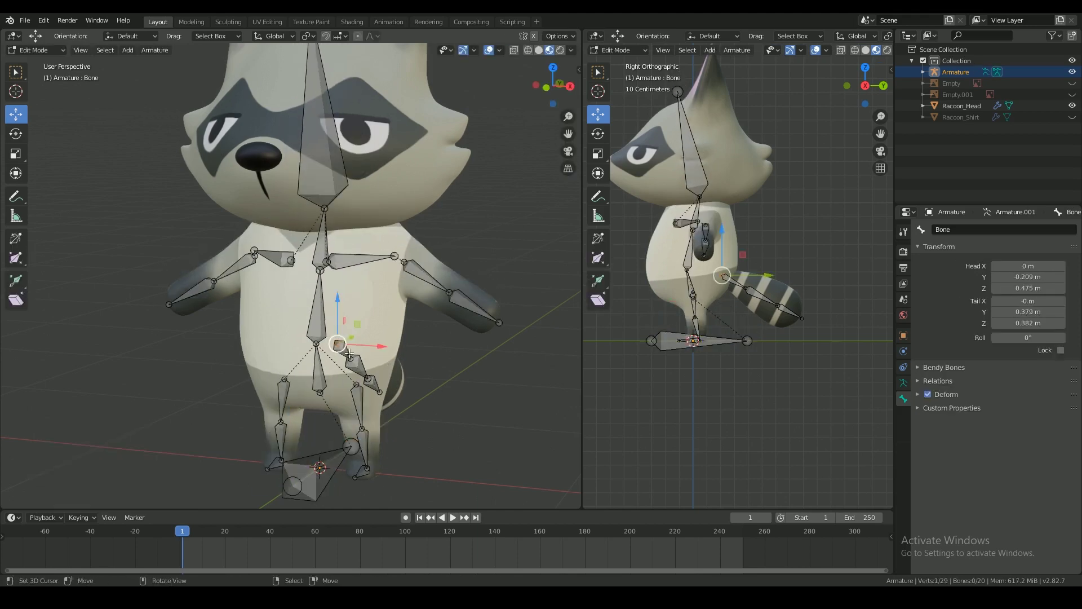
{"action": "key", "text": "ctrl+p"}
{"action": "left_click", "coordinate": [315, 375]}
Test-move the Root bone in Pose Mode to check the whole rig, and clear its location.
{"action": "key", "text": "Tab"}
{"action": "right_click", "coordinate": [323, 470]}
{"action": "key", "text": "g"}
{"action": "left_click", "coordinate": [318, 444]}
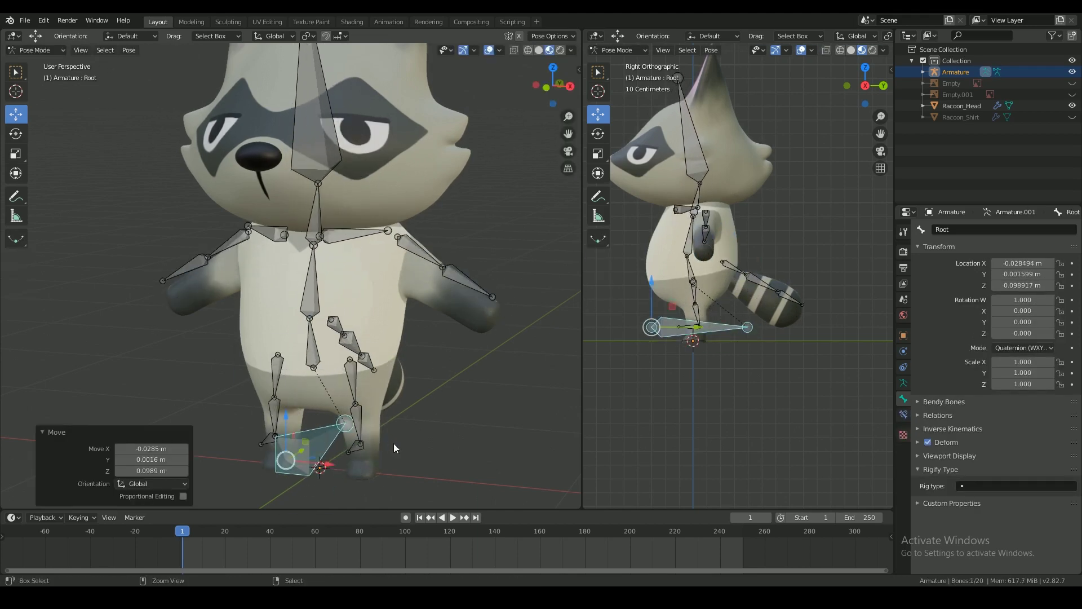
{"action": "key", "text": "alt+g"}
In Object Mode, parent the Racoon_Head mesh to the armature with automatic weights.
{"action": "left_click", "coordinate": [40, 63]}
{"action": "left_click", "coordinate": [326, 226]}
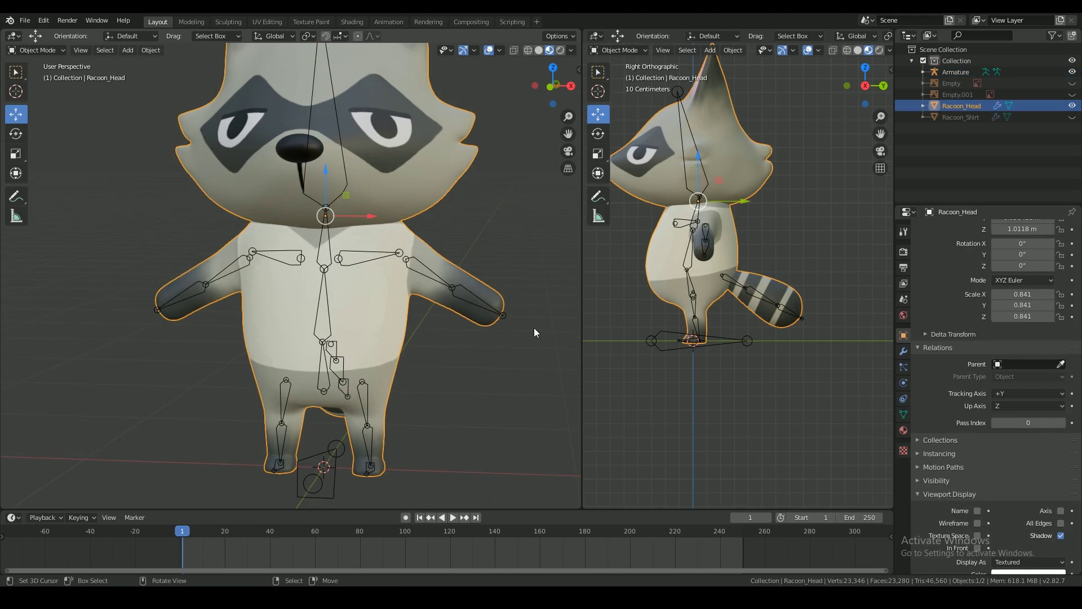
{"action": "left_click", "coordinate": [509, 318], "text": "shift"}
{"action": "key", "text": "ctrl+p"}
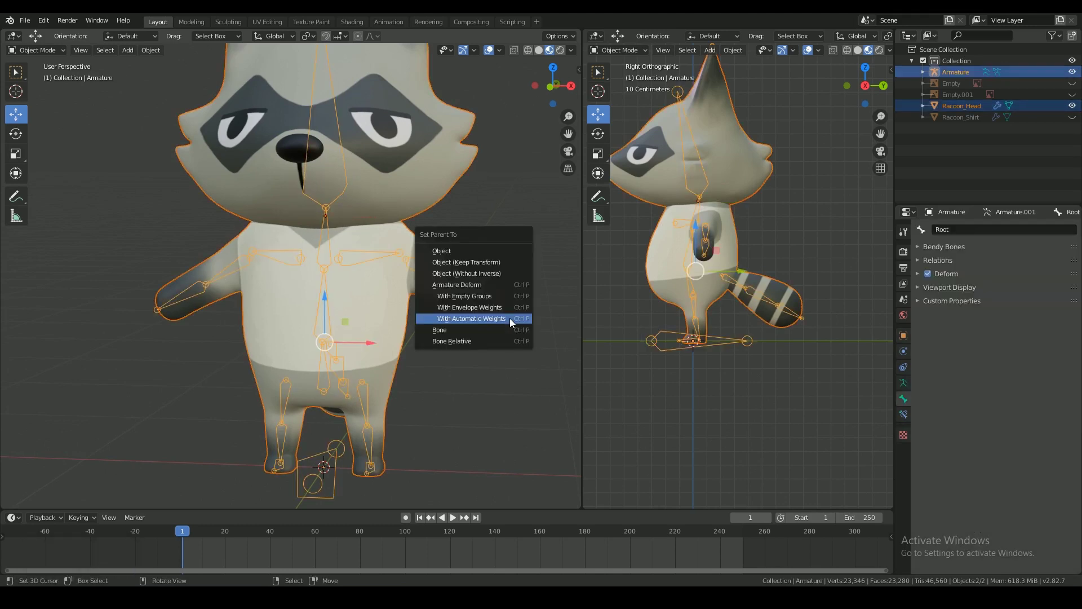
{"action": "left_click", "coordinate": [510, 318]}
Put the armature in Pose Mode and select the Head bone in the front view.
{"action": "key", "text": "KP_1"}
{"action": "scroll", "coordinate": [398, 222], "scroll_direction": "up", "scroll_amount": 1}
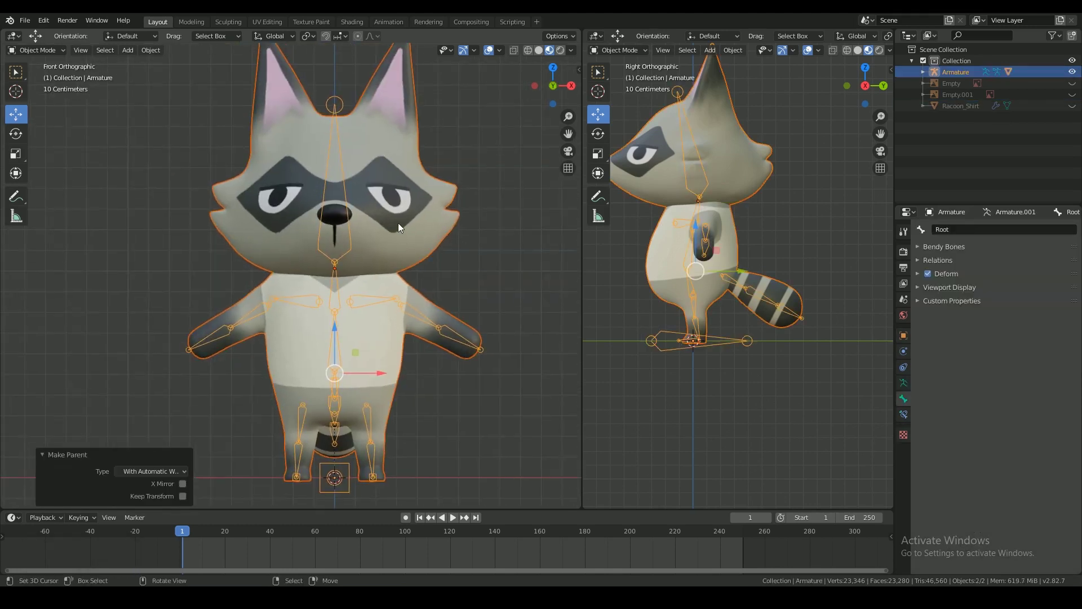
{"action": "scroll", "coordinate": [398, 224], "scroll_direction": "down", "scroll_amount": 1}
{"action": "left_click", "coordinate": [38, 51]}
{"action": "right_click", "coordinate": [309, 124]}
{"action": "right_click", "coordinate": [314, 122]}
{"action": "left_click", "coordinate": [37, 88]}
{"action": "left_click", "coordinate": [341, 154]}
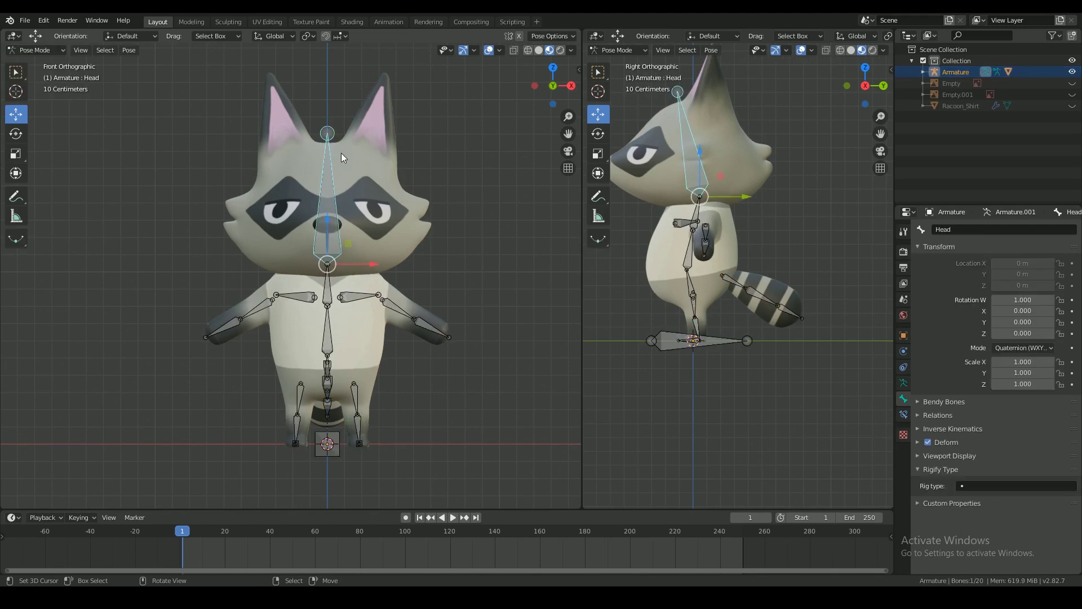
Rotate the left arm and hand bones freely to swing the arm down and forward.
{"action": "scroll", "coordinate": [342, 170], "scroll_direction": "up", "scroll_amount": 2}
{"action": "middle_click_drag", "start_coordinate": [344, 191], "coordinate": [383, 293]}
{"action": "right_click", "coordinate": [389, 311]}
{"action": "key", "text": "r"}
{"action": "key", "text": "r"}
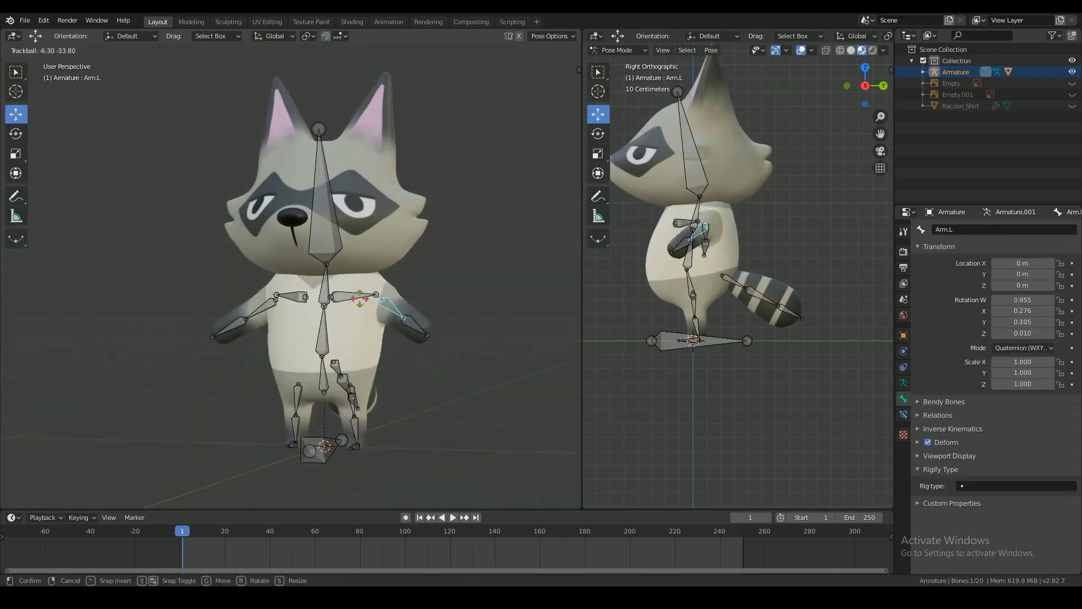
{"action": "left_click", "coordinate": [392, 339]}
{"action": "key", "text": "r"}
{"action": "key", "text": "r"}
Rotate the Arm.R and Hand.R bones downward toward the body.
{"action": "right_click", "coordinate": [254, 317]}
{"action": "key", "text": "r"}
{"action": "left_click", "coordinate": [238, 345]}
{"action": "right_click", "coordinate": [238, 345]}
{"action": "key", "text": "r"}
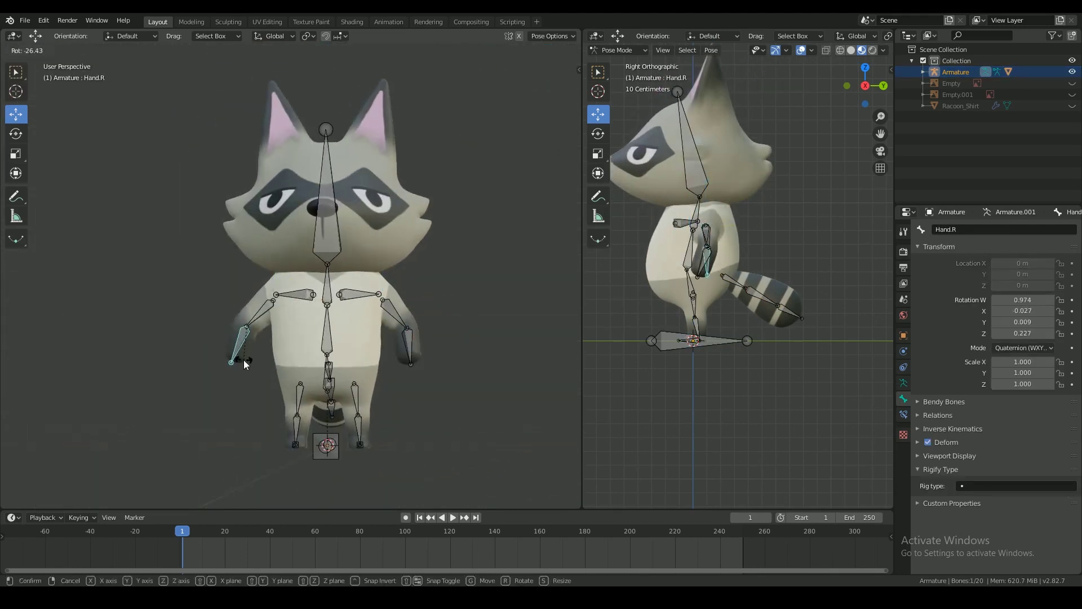
{"action": "left_click", "coordinate": [244, 359]}
Swing the right arm backward with free trackball rotations of the Arm.R bone.
{"action": "right_click", "coordinate": [256, 317]}
{"action": "key", "text": "r"}
{"action": "key", "text": "r"}
{"action": "middle_click_drag", "start_coordinate": [282, 344], "coordinate": [302, 316]}
{"action": "right_click", "coordinate": [311, 322]}
{"action": "key", "text": "r"}
{"action": "key", "text": "r"}
{"action": "left_click", "coordinate": [307, 337]}
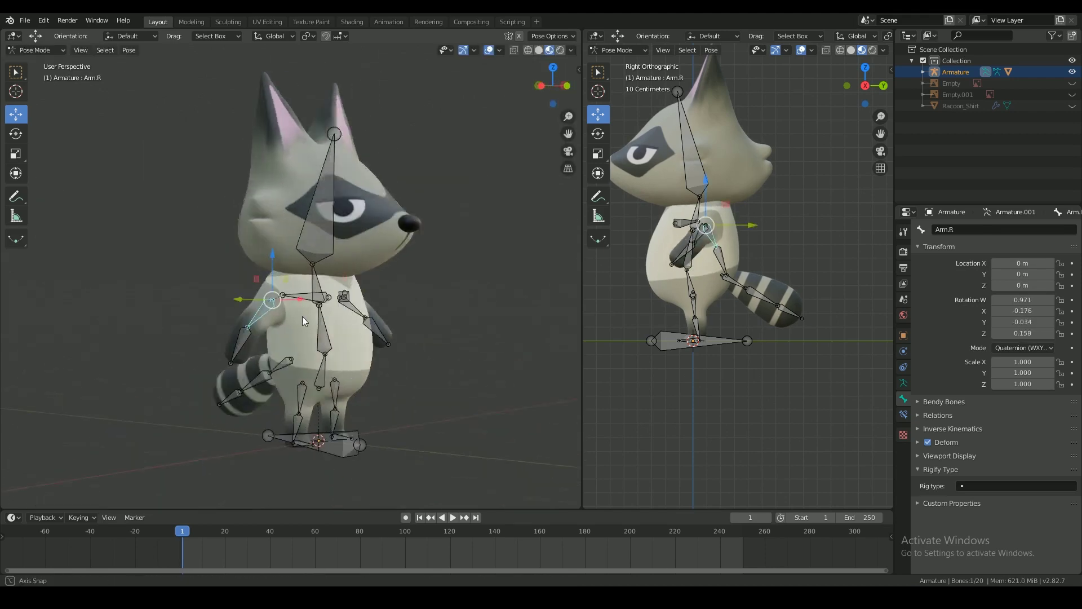
{"action": "key", "text": "r"}
{"action": "key", "text": "r"}
Pose the right leg forward by rotating its leg bones and tilting the Foot.R bone upward.
{"action": "middle_click_drag", "start_coordinate": [324, 391], "coordinate": [417, 389]}
{"action": "right_click", "coordinate": [297, 423]}
{"action": "scroll", "coordinate": [652, 339], "scroll_direction": "up", "scroll_amount": 4}
{"action": "key", "text": "r"}
{"action": "left_click", "coordinate": [603, 375]}
{"action": "left_click", "coordinate": [673, 361]}
{"action": "key", "text": "r"}
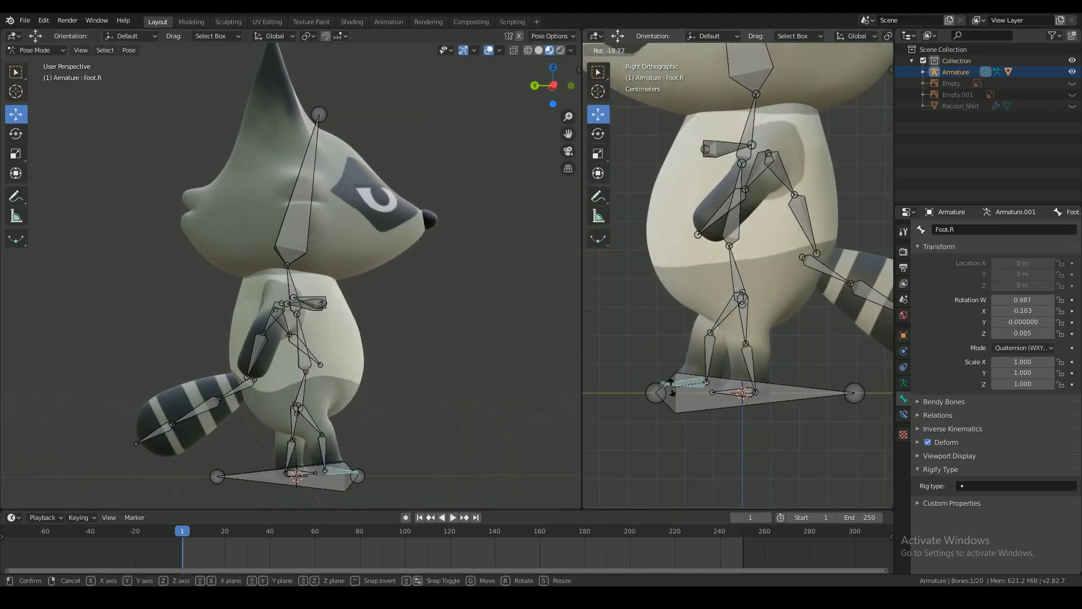
{"action": "left_click", "coordinate": [706, 345]}
Pose the left leg backward by rotating its leg bones and the Foot.L bone in the side view.
{"action": "left_click", "coordinate": [726, 317]}
{"action": "left_click", "coordinate": [744, 324]}
{"action": "key", "text": "r"}
{"action": "left_click", "coordinate": [767, 363]}
{"action": "key", "text": "r"}
{"action": "left_click", "coordinate": [779, 387]}
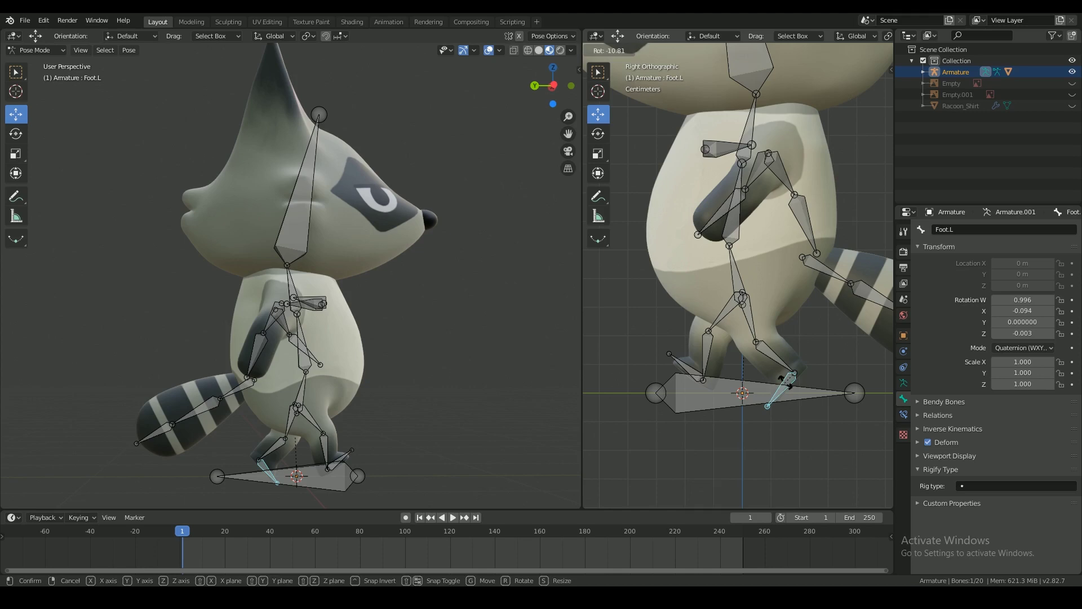
{"action": "left_click", "coordinate": [777, 392]}
Turn off the armature's In Front display to inspect the walking pose, and turn it back on.
{"action": "left_click", "coordinate": [904, 336]}
{"action": "left_click", "coordinate": [1061, 523]}
{"action": "middle_click_drag", "start_coordinate": [445, 376], "coordinate": [322, 384]}
{"action": "left_click", "coordinate": [1061, 523]}
Test the torso's deformation by freely rotating the Chest bone and the spine bones below it.
{"action": "left_click", "coordinate": [344, 236]}
{"action": "key", "text": "r"}
{"action": "key", "text": "r"}
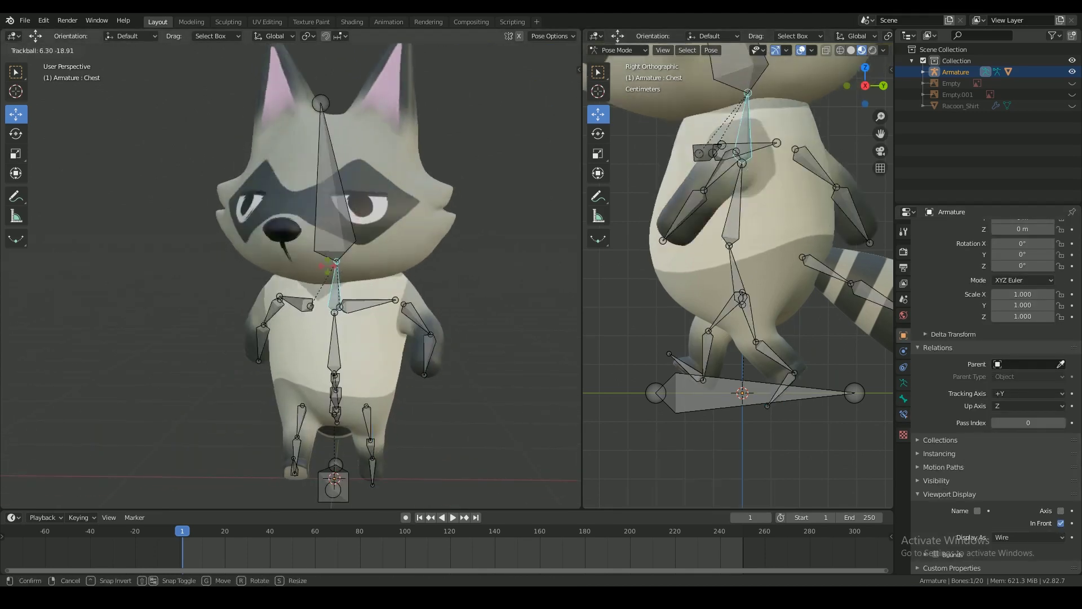
{"action": "left_click", "coordinate": [334, 345]}
{"action": "key", "text": "r"}
{"action": "key", "text": "r"}
{"action": "left_click", "coordinate": [336, 395]}
{"action": "key", "text": "r"}
{"action": "key", "text": "r"}
Bend the tail by freely rotating its chain of tail bones.
{"action": "middle_click_drag", "start_coordinate": [395, 384], "coordinate": [350, 389]}
{"action": "left_click", "coordinate": [364, 389]}
{"action": "key", "text": "r"}
{"action": "key", "text": "r"}
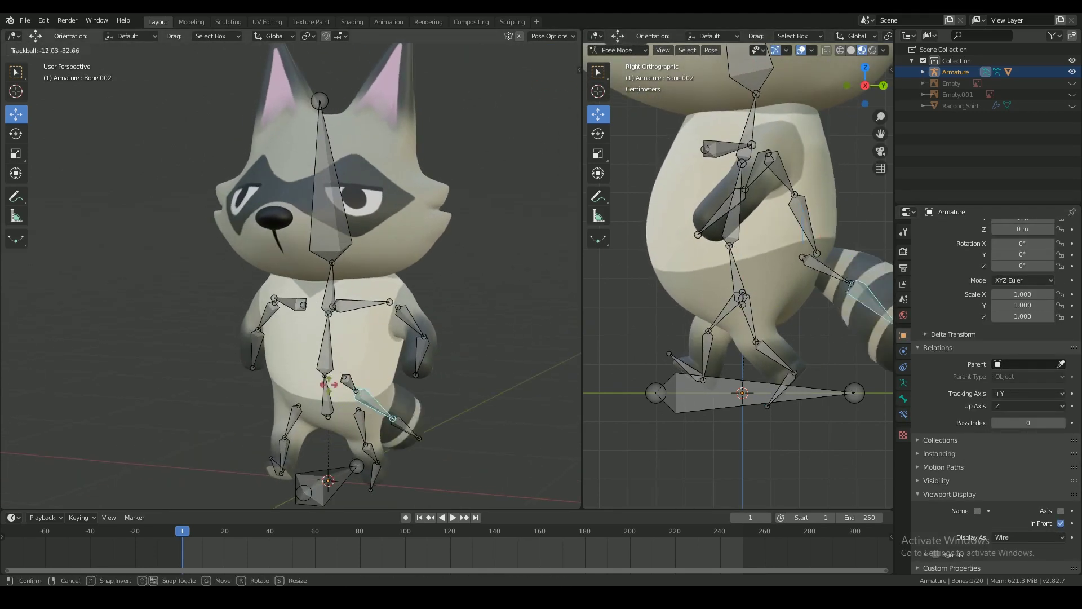
{"action": "middle_click_drag", "start_coordinate": [437, 389], "coordinate": [194, 401]}
{"action": "key", "text": "r"}
{"action": "key", "text": "r"}
{"action": "left_click", "coordinate": [363, 431]}
{"action": "key", "text": "r"}
{"action": "key", "text": "r"}
{"action": "left_click", "coordinate": [399, 406]}
{"action": "key", "text": "r"}
{"action": "left_click", "coordinate": [397, 412]}
Inspect the pose with the armature's In Front display off, and reset every bone before turning the display back on.
{"action": "left_click", "coordinate": [1061, 523]}
{"action": "scroll", "coordinate": [237, 361], "scroll_direction": "down", "scroll_amount": 2}
{"action": "middle_click_drag", "start_coordinate": [231, 360], "coordinate": [96, 350]}
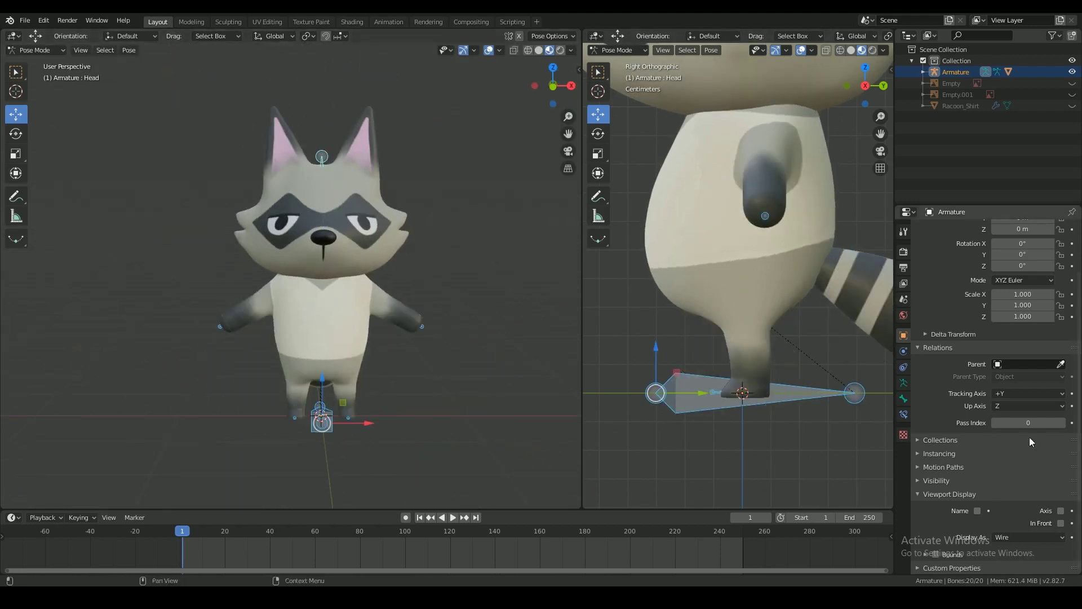
{"action": "left_click", "coordinate": [1061, 524]}
Add a new bone to the armature in Edit Mode, place it beside the raccoon's head and scale it to 0.360.
{"action": "key", "text": "KP_1"}
{"action": "scroll", "coordinate": [395, 306], "scroll_direction": "up", "scroll_amount": 3}
{"action": "scroll", "coordinate": [417, 320], "scroll_direction": "down", "scroll_amount": 2}
{"action": "key", "text": "Tab"}
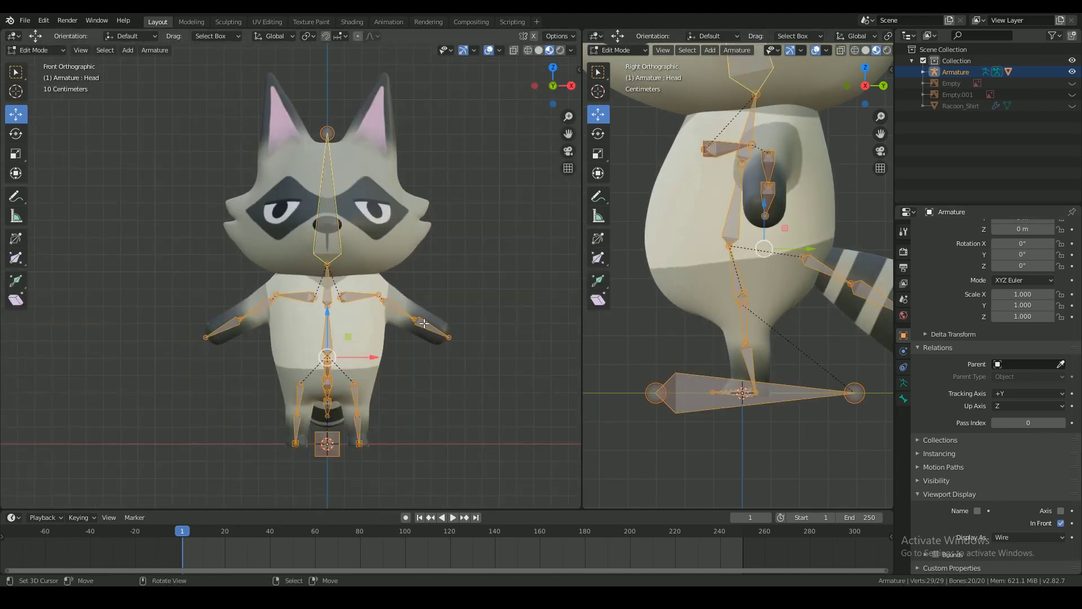
{"action": "key", "text": "shift+a"}
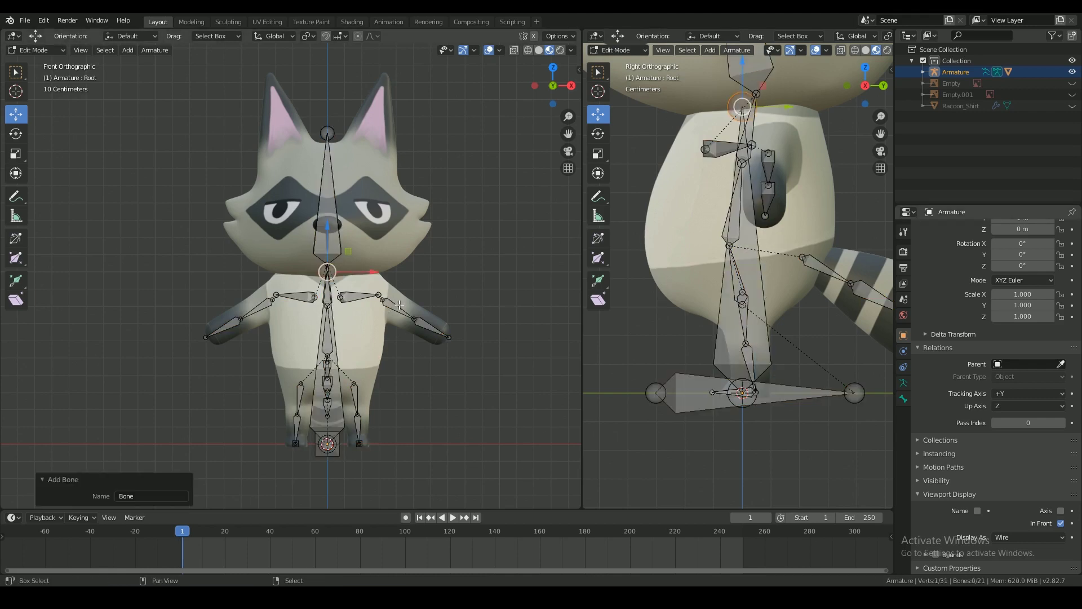
{"action": "key", "text": "g"}
{"action": "left_click", "coordinate": [495, 301]}
{"action": "key", "text": "s"}
{"action": "left_click", "coordinate": [497, 260]}
Name the new bone Eyes and turn off its Deform option.
{"action": "left_click", "coordinate": [903, 399]}
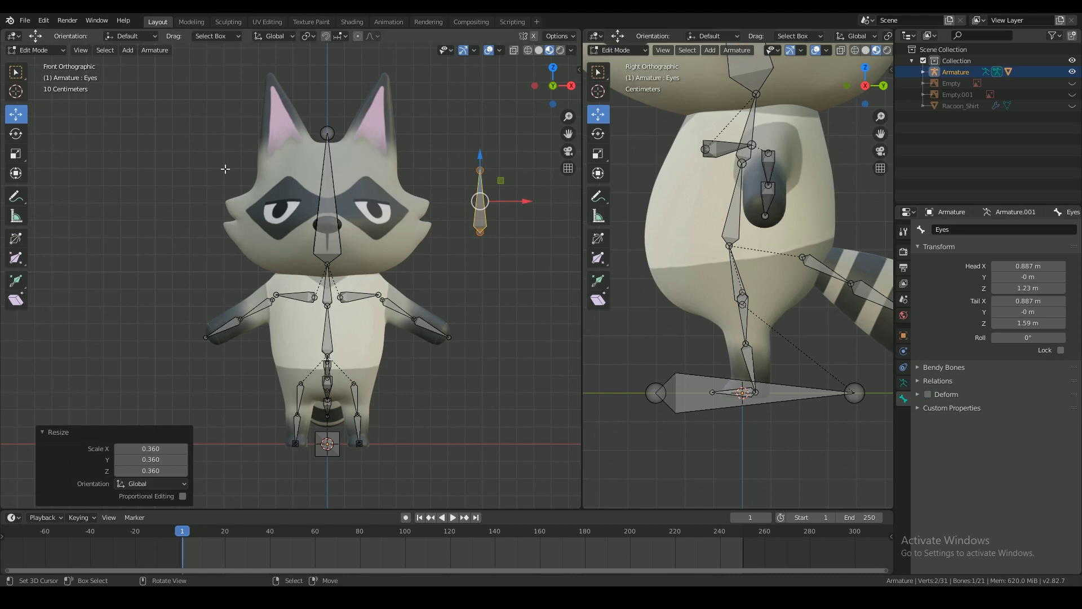
{"action": "key", "text": "ctrl+Tab"}
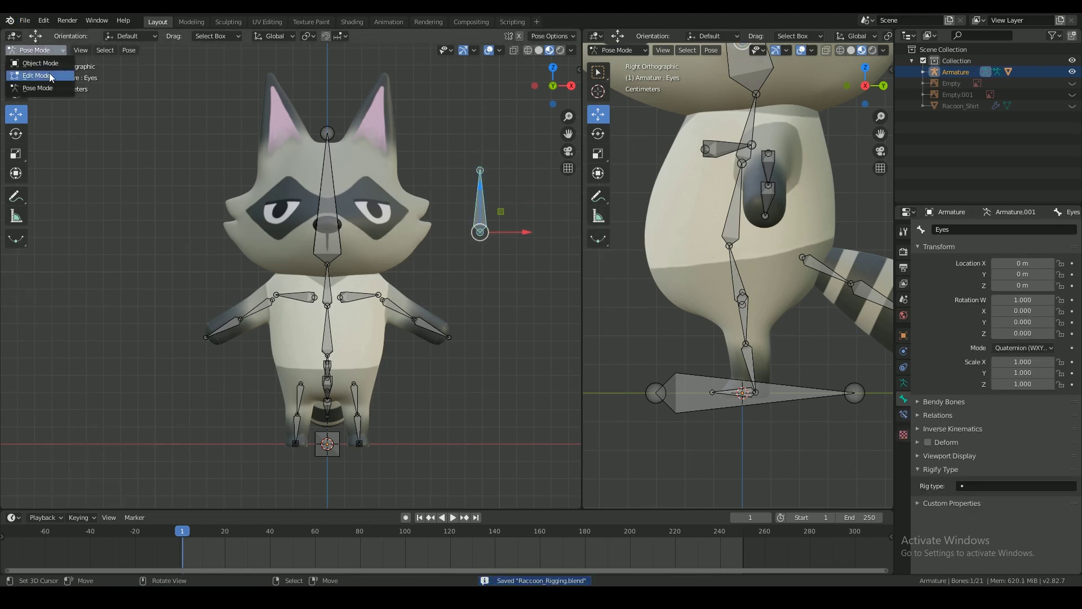
{"action": "left_click", "coordinate": [47, 88]}
Select the nose's linked geometry in the Racoon_Head mesh and assign it to the Head vertex group with weight 1.000.
{"action": "left_click", "coordinate": [36, 50]}
{"action": "left_click", "coordinate": [43, 63]}
{"action": "right_click", "coordinate": [372, 211]}
{"action": "left_click", "coordinate": [903, 414]}
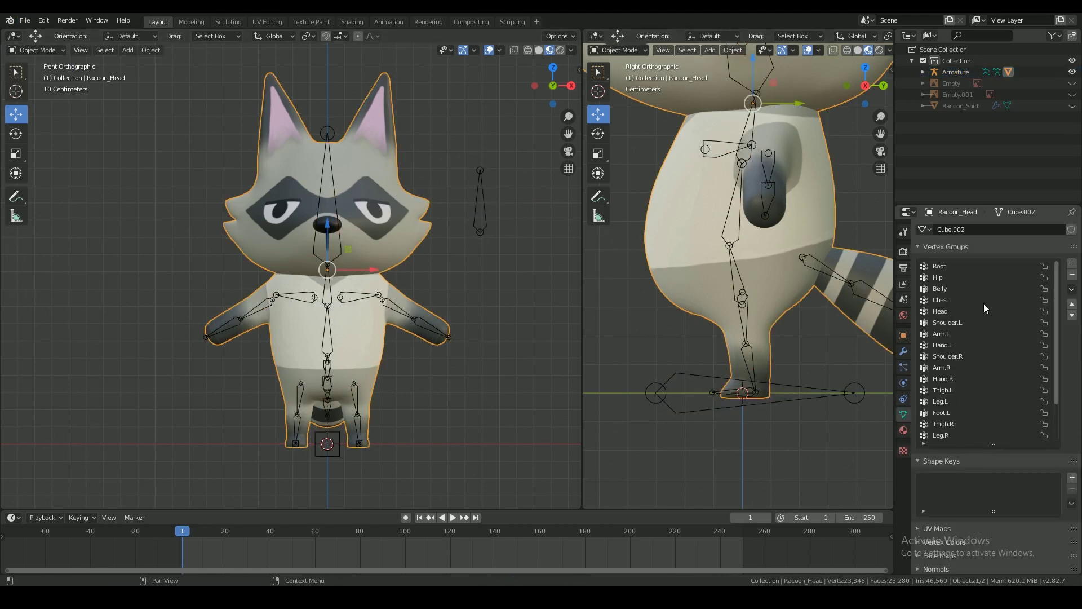
{"action": "key", "text": "Tab"}
{"action": "scroll", "coordinate": [414, 258], "scroll_direction": "up", "scroll_amount": 3}
{"action": "key", "text": "ctrl+l"}
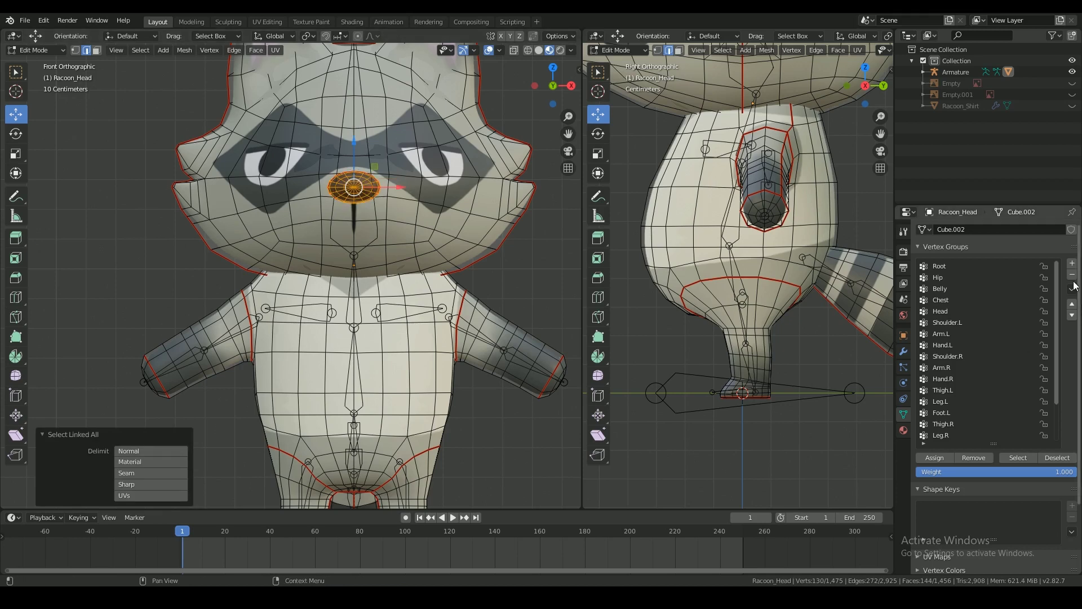
{"action": "left_click", "coordinate": [1072, 289]}
{"action": "left_click", "coordinate": [1003, 394]}
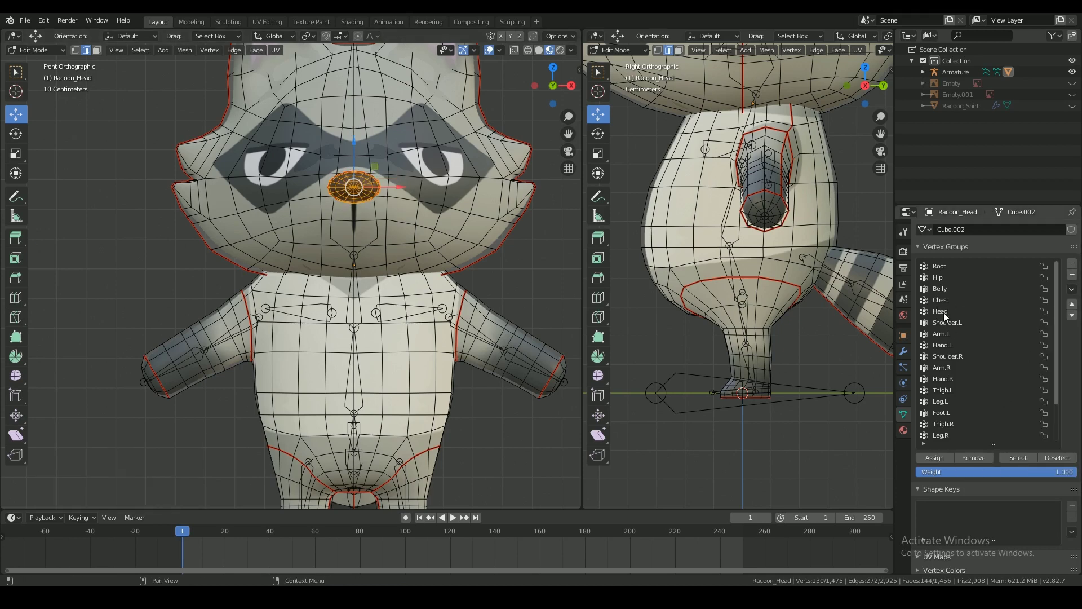
{"action": "left_click", "coordinate": [934, 457]}
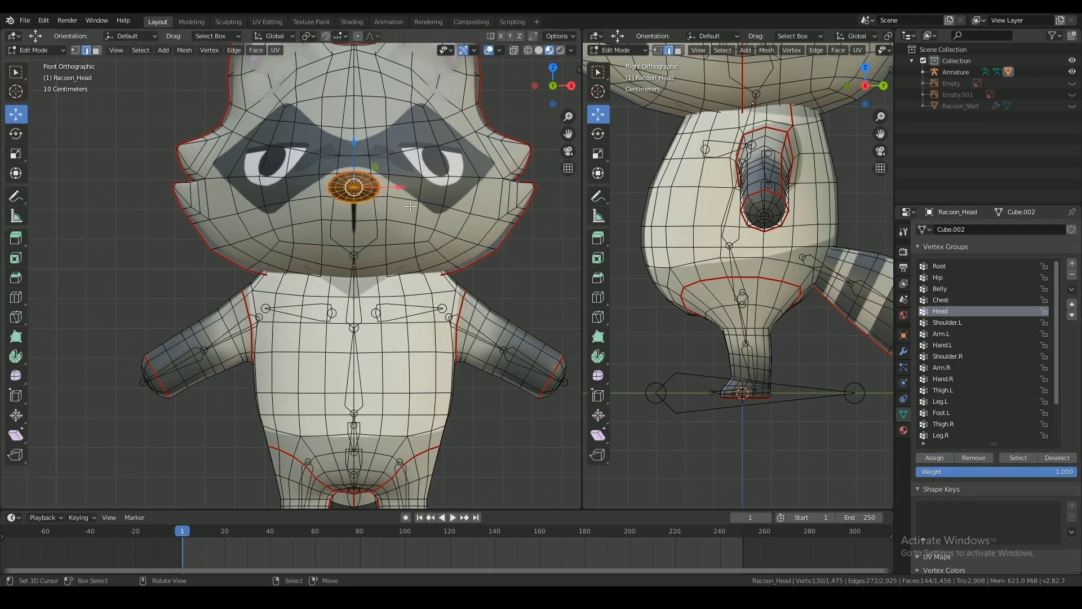
Test the nose's binding by freely rotating the Head bone in Pose Mode, and cancel the rotation.
{"action": "key", "text": "Tab"}
{"action": "left_click", "coordinate": [364, 111]}
{"action": "left_click", "coordinate": [37, 88]}
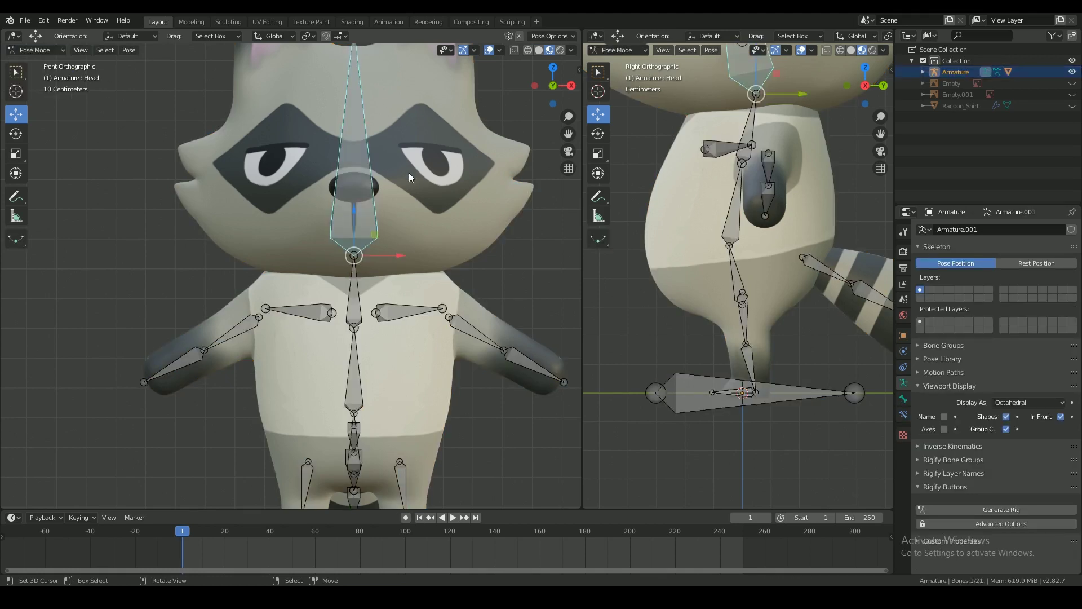
{"action": "key", "text": "r"}
{"action": "key", "text": "r"}
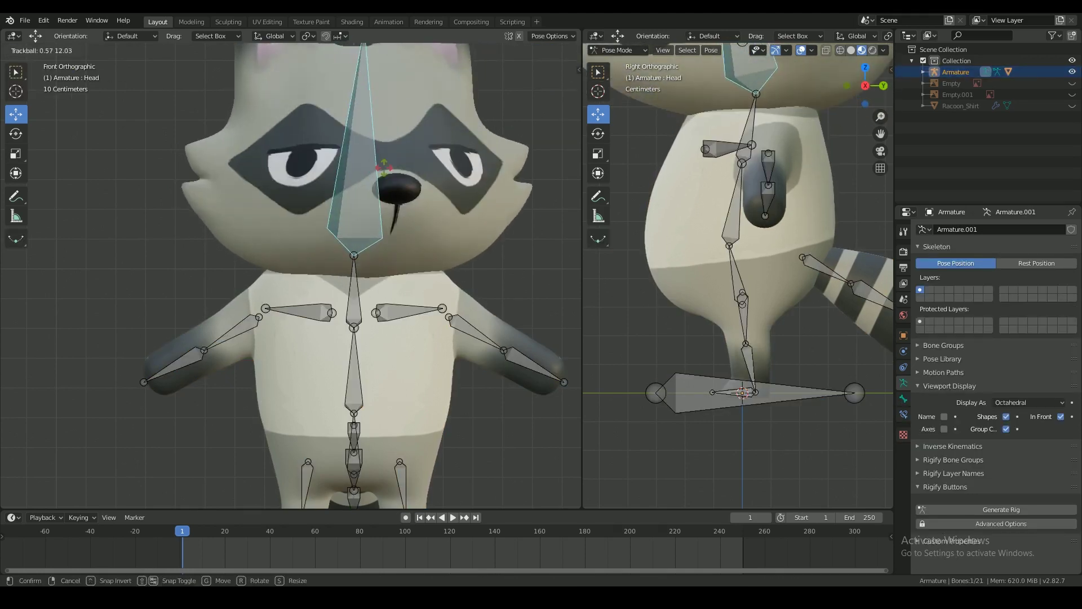
{"action": "right_click", "coordinate": [345, 188]}
Save the file from Object Mode and make Racoon_Shirt visible.
{"action": "scroll", "coordinate": [345, 187], "scroll_direction": "down", "scroll_amount": 3}
{"action": "left_click", "coordinate": [40, 63]}
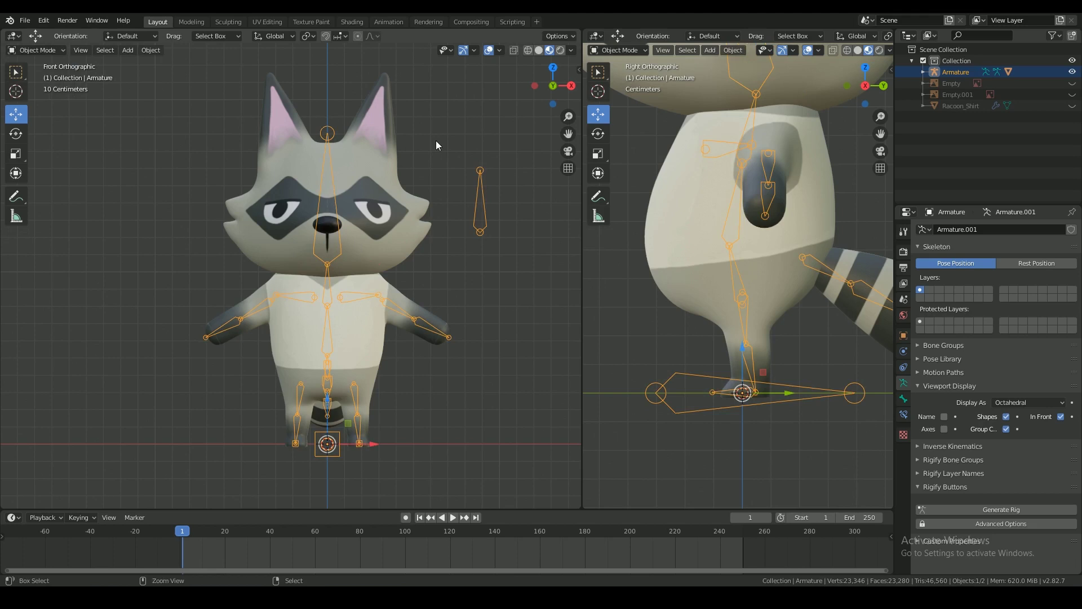
{"action": "key", "text": "ctrl+s"}
{"action": "left_click", "coordinate": [1072, 106]}
Parent Racoon_Shirt to the armature with automatic weights.
{"action": "left_click", "coordinate": [983, 105]}
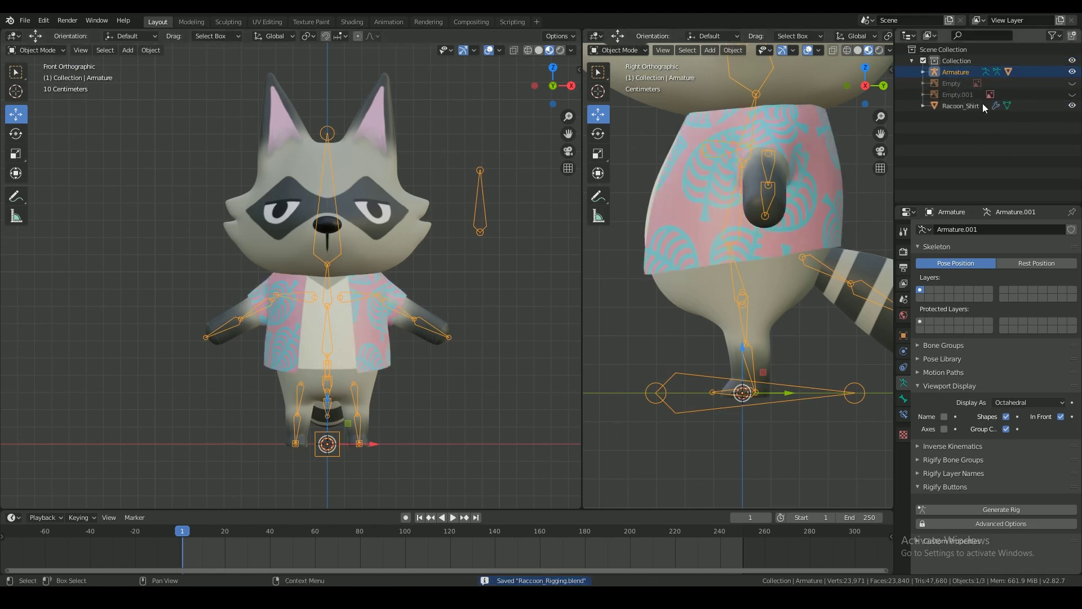
{"action": "scroll", "coordinate": [439, 176], "scroll_direction": "up", "scroll_amount": 2}
{"action": "left_click", "coordinate": [344, 68], "text": "shift"}
{"action": "key", "text": "ctrl+p"}
{"action": "left_click", "coordinate": [321, 110]}
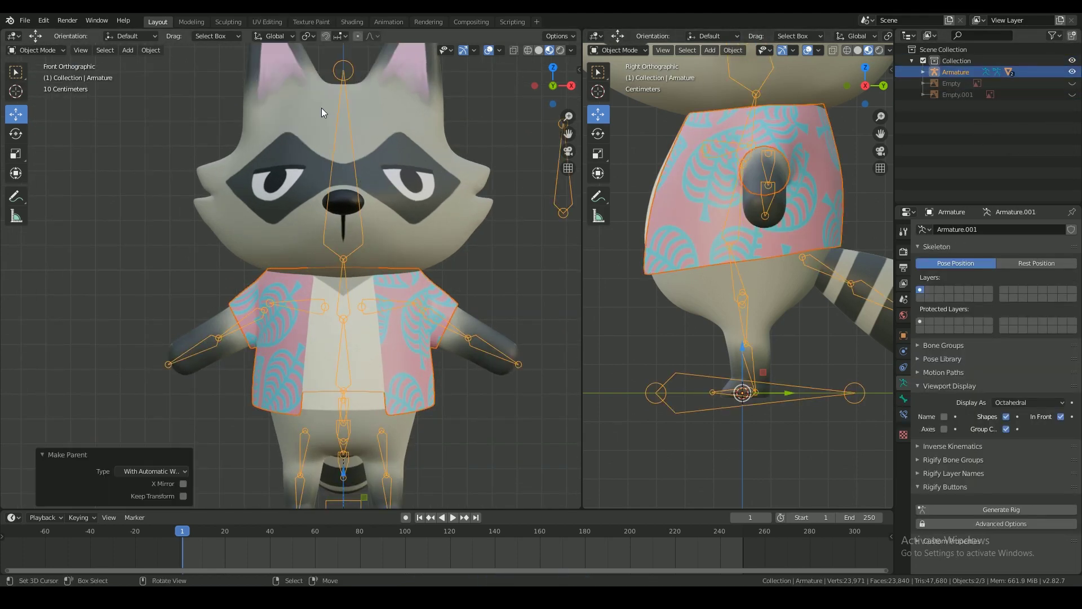
Test the shirt's left sleeve by freely rotating the Arm.L and Hand.L bones in Pose Mode.
{"action": "right_click", "coordinate": [343, 67]}
{"action": "left_click", "coordinate": [44, 50]}
{"action": "left_click", "coordinate": [43, 85]}
{"action": "right_click", "coordinate": [443, 323]}
{"action": "key", "text": "r"}
{"action": "key", "text": "r"}
{"action": "left_click", "coordinate": [471, 342]}
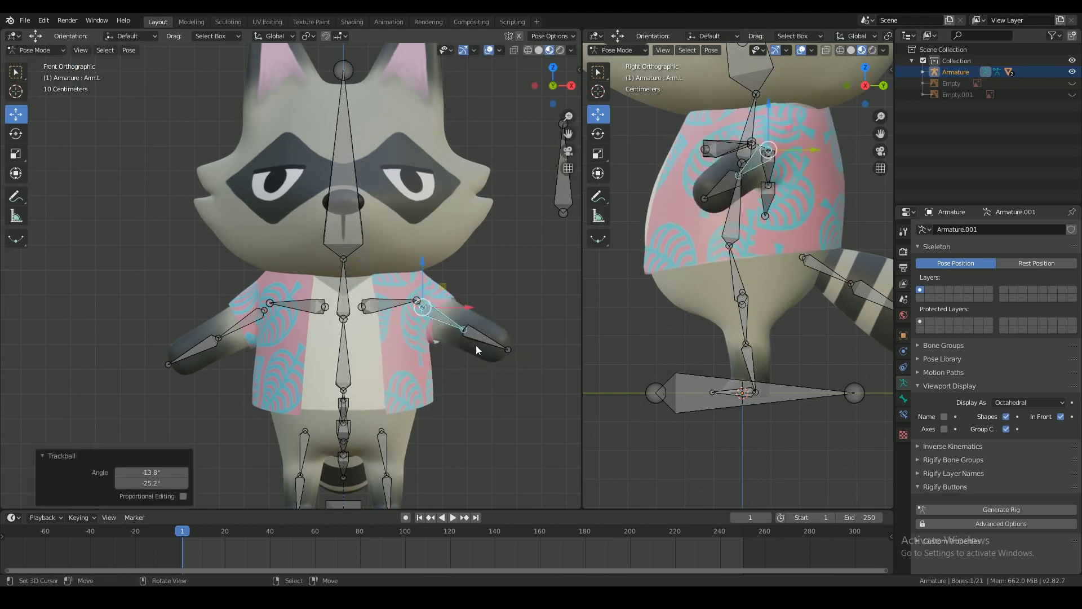
{"action": "right_click", "coordinate": [477, 345]}
{"action": "key", "text": "r"}
{"action": "key", "text": "r"}
Test the shirt's right sleeve by rotating the Arm.R and Hand.R bones downward.
{"action": "middle_click_drag", "start_coordinate": [254, 323], "coordinate": [217, 341]}
{"action": "right_click", "coordinate": [265, 324]}
{"action": "key", "text": "r"}
{"action": "key", "text": "r"}
{"action": "left_click", "coordinate": [304, 332]}
{"action": "right_click", "coordinate": [217, 345]}
{"action": "key", "text": "r"}
{"action": "left_click", "coordinate": [215, 356]}
Move the Armature modifier above the Subdivision modifier on both Racoon_Shirt and Racoon_Head.
{"action": "left_click", "coordinate": [44, 50]}
{"action": "left_click", "coordinate": [42, 62]}
{"action": "left_click", "coordinate": [903, 351]}
{"action": "left_click", "coordinate": [1038, 265]}
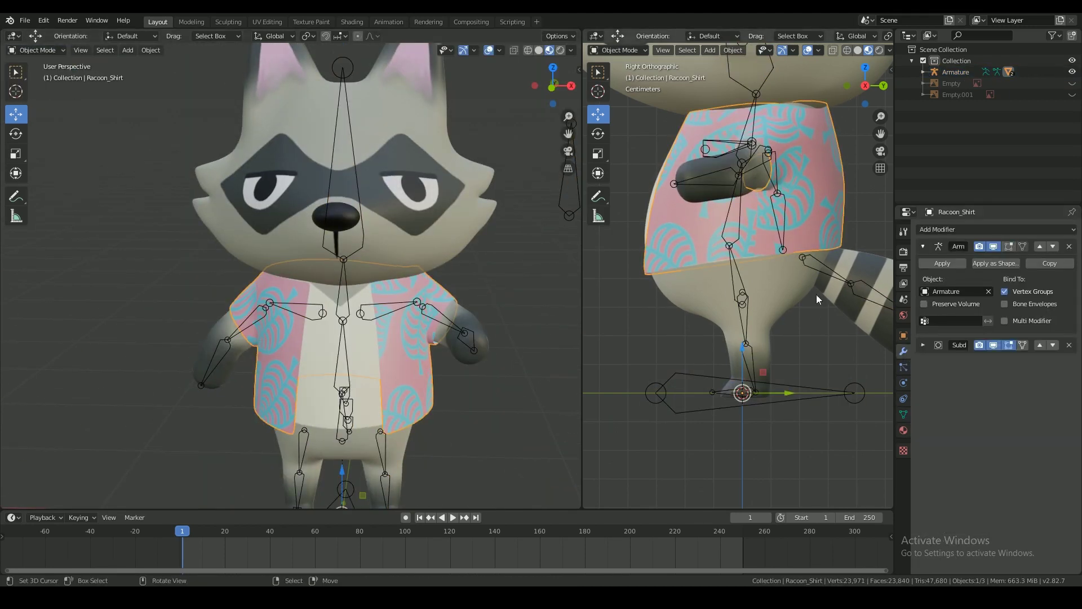
{"action": "right_click", "coordinate": [792, 299]}
{"action": "left_click", "coordinate": [1038, 351]}
Rotate the Shoulder.R and Shoulder.L bones in Pose Mode to test the shirt's shoulders.
{"action": "right_click", "coordinate": [760, 169]}
{"action": "left_click", "coordinate": [44, 50]}
{"action": "left_click", "coordinate": [43, 87]}
{"action": "right_click", "coordinate": [288, 310]}
{"action": "key", "text": "r"}
{"action": "left_click", "coordinate": [242, 331]}
{"action": "right_click", "coordinate": [394, 310]}
{"action": "key", "text": "r"}
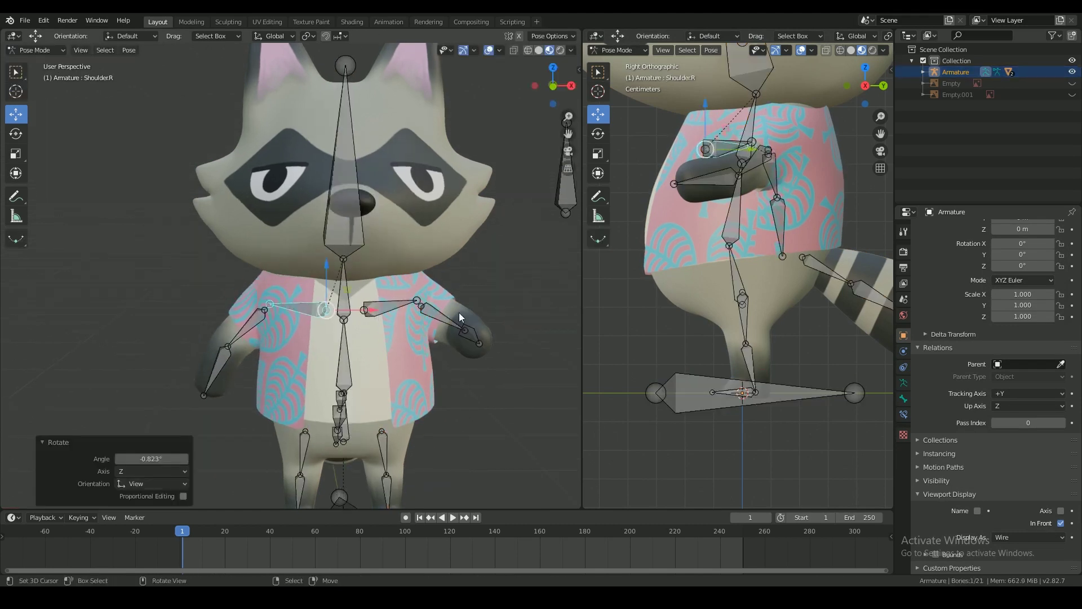
Swing the right arm further back by rotating its arm bones.
{"action": "middle_click_drag", "start_coordinate": [169, 325], "coordinate": [220, 338]}
{"action": "right_click", "coordinate": [270, 366]}
{"action": "key", "text": "r"}
{"action": "left_click", "coordinate": [267, 370]}
{"action": "key", "text": "r"}
{"action": "left_click", "coordinate": [241, 332]}
Try rotating the tail and Belly bones from the side, and cancel the rotations.
{"action": "middle_click_drag", "start_coordinate": [406, 339], "coordinate": [372, 333]}
{"action": "right_click", "coordinate": [366, 328]}
{"action": "right_click", "coordinate": [327, 243]}
{"action": "key", "text": "KP_1"}
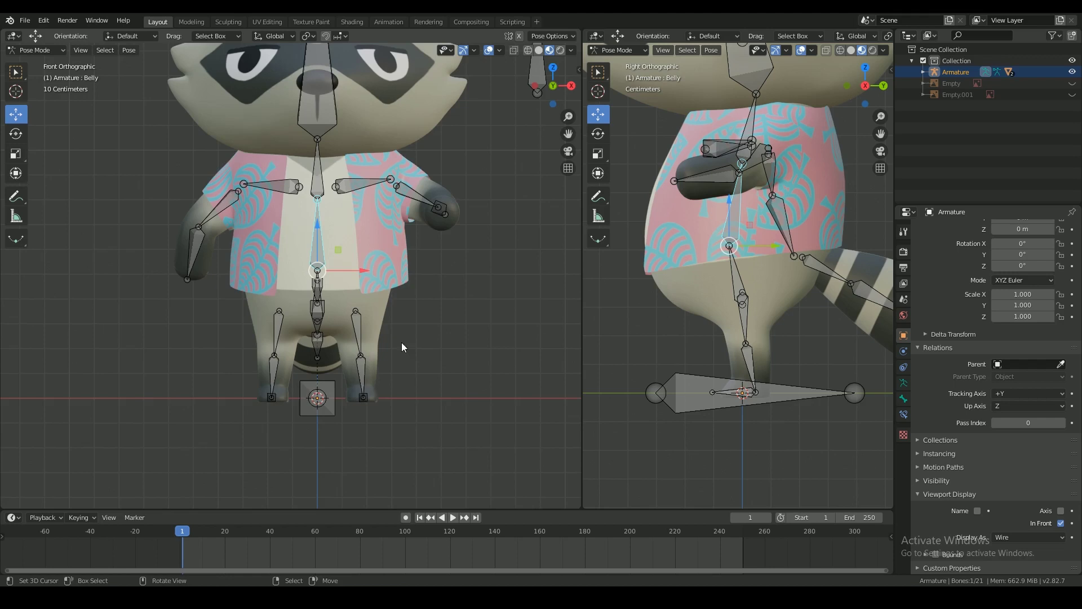
{"action": "left_click", "coordinate": [359, 420]}
{"action": "key", "text": "KP_3"}
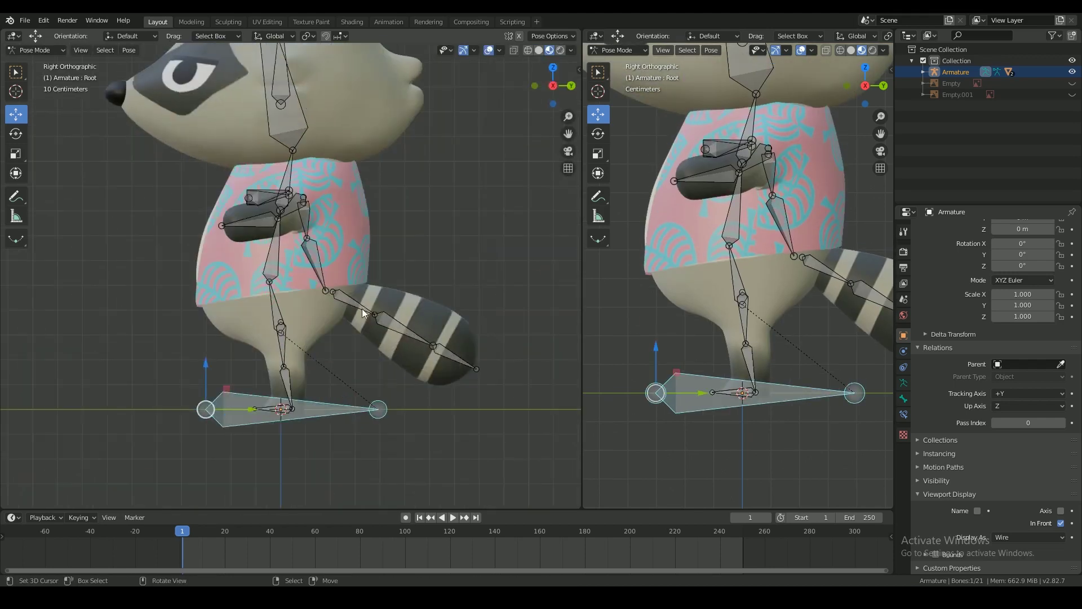
{"action": "right_click", "coordinate": [362, 309]}
{"action": "key", "text": "r"}
{"action": "middle_click_drag", "start_coordinate": [364, 308], "coordinate": [454, 293]}
{"action": "right_click", "coordinate": [247, 248]}
{"action": "key", "text": "r"}
{"action": "right_click", "coordinate": [226, 282]}
Clear the rotation of all bones and save the file from Object Mode.
{"action": "key", "text": "KP_1"}
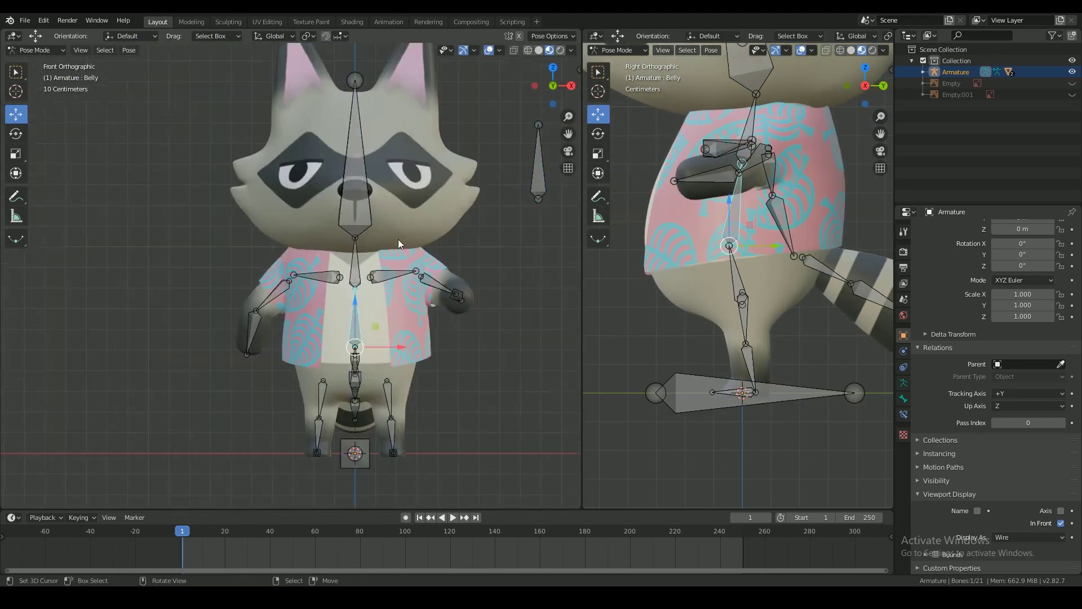
{"action": "key", "text": "a"}
{"action": "key", "text": "alt+r"}
{"action": "key", "text": "ctrl+Tab"}
{"action": "key", "text": "ctrl+s"}
Select Racoon_Head and show its Racoon_Skin material nodes in a Shader Editor in place of the side view.
{"action": "key", "text": "alt+a"}
{"action": "middle_click_drag", "start_coordinate": [465, 139], "coordinate": [470, 166], "text": "shift"}
{"action": "left_click", "coordinate": [470, 168]}
{"action": "scroll", "coordinate": [476, 190], "scroll_direction": "up", "scroll_amount": 3}
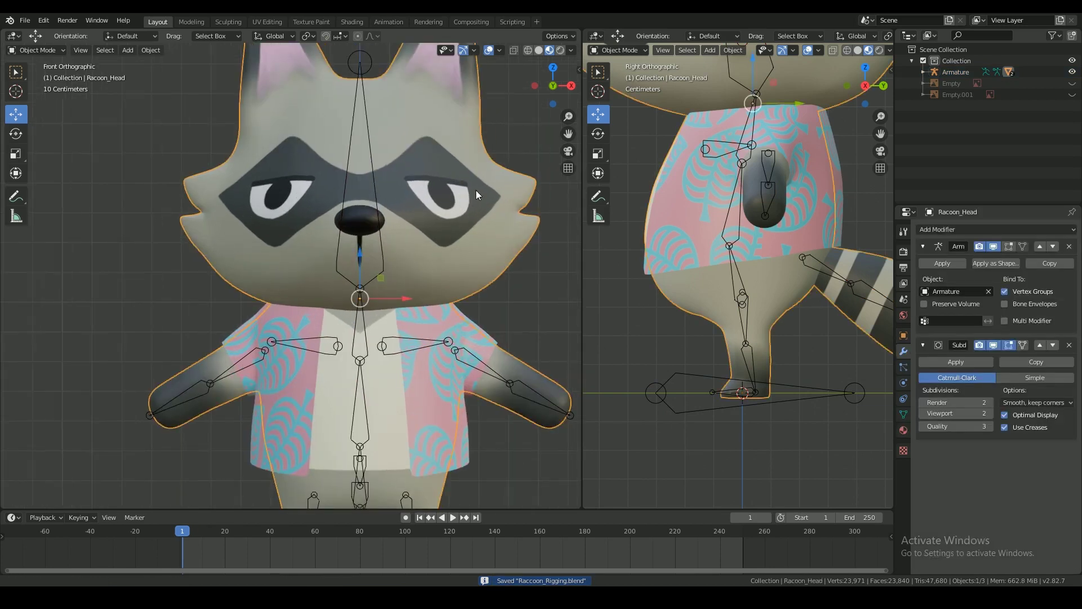
{"action": "left_click", "coordinate": [596, 36]}
{"action": "left_click", "coordinate": [622, 115]}
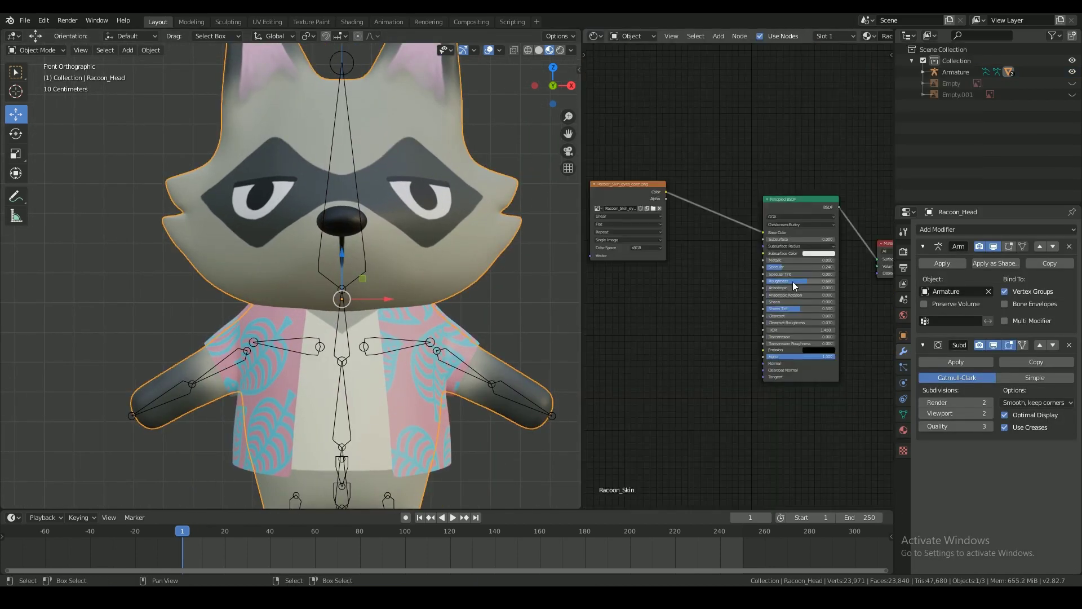
{"action": "left_click", "coordinate": [904, 430]}
{"action": "left_click_drag", "start_coordinate": [786, 193], "coordinate": [779, 201]}
{"action": "middle_click_drag", "start_coordinate": [628, 194], "coordinate": [680, 201]}
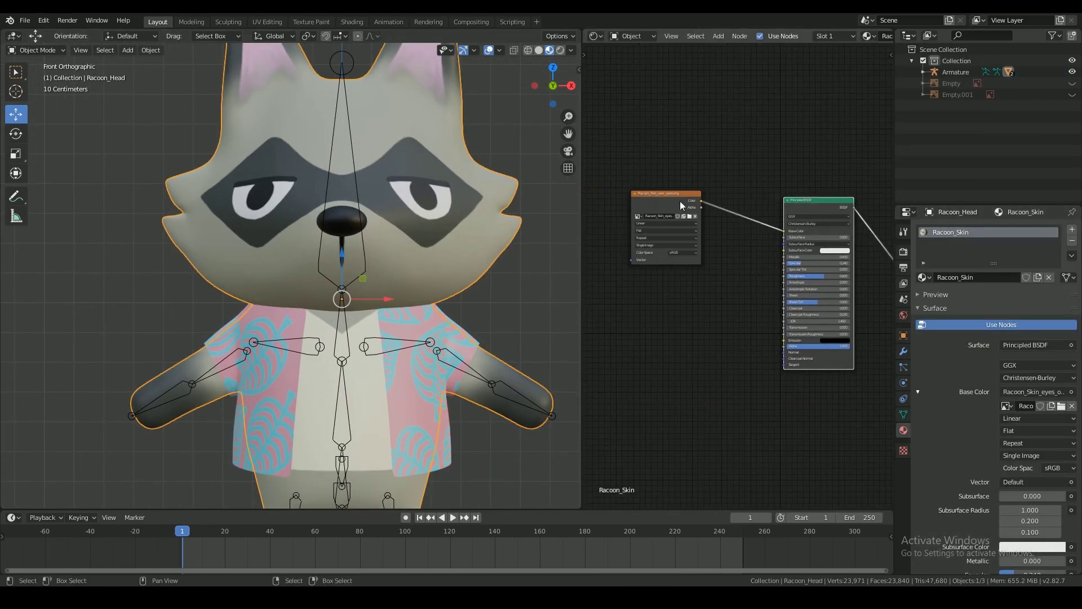
Duplicate the open-eyes image texture node below the original and load Racoon_Skin_eyes_Closed.png into the copy.
{"action": "left_click", "coordinate": [672, 198]}
{"action": "key", "text": "shift+d"}
{"action": "left_click", "coordinate": [671, 280]}
{"action": "scroll", "coordinate": [670, 299], "scroll_direction": "up", "scroll_amount": 3}
{"action": "left_click", "coordinate": [676, 305]}
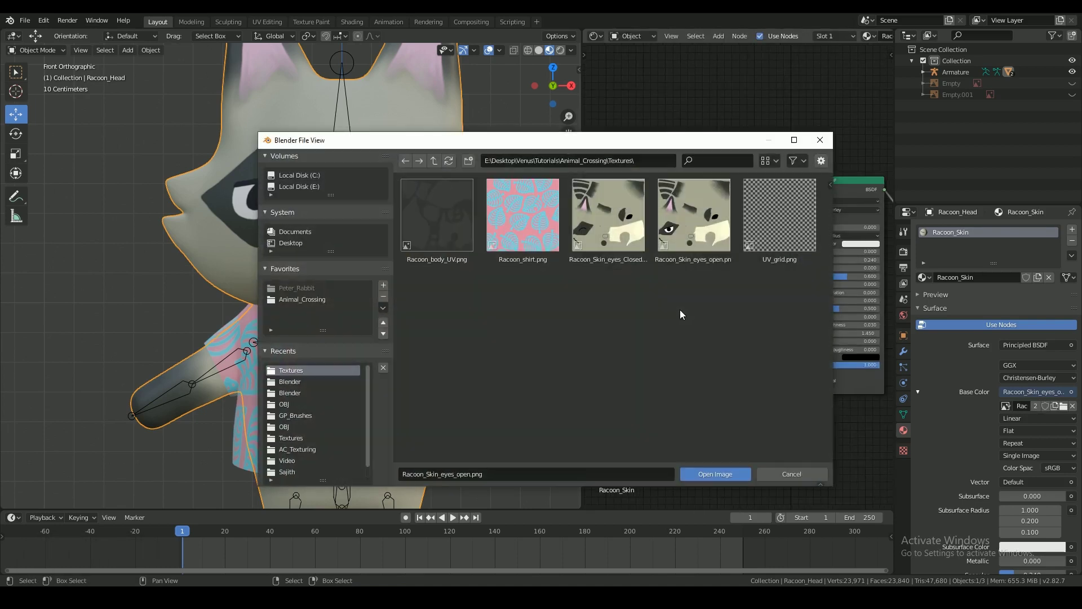
{"action": "double_click", "coordinate": [604, 242]}
Insert a MixRGB node with Fac 0 before Base Color, connecting the open-eyes texture to Color1 and the closed-eyes texture to Color2.
{"action": "scroll", "coordinate": [722, 274], "scroll_direction": "up", "scroll_amount": 1}
{"action": "key", "text": "shift+a"}
{"action": "mouse_move", "coordinate": [688, 312]}
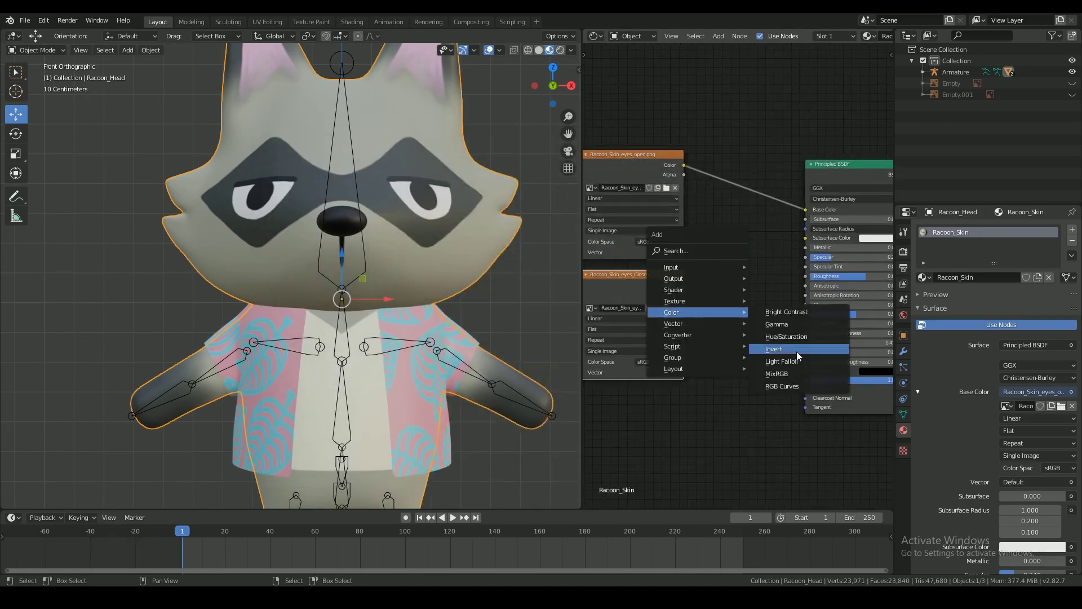
{"action": "left_click", "coordinate": [796, 350]}
{"action": "left_click", "coordinate": [739, 269]}
{"action": "left_click_drag", "start_coordinate": [702, 262], "coordinate": [760, 238]}
Add a driver to the Mix node's Fac with type Averaged Value and Armature as the variable's object.
{"action": "right_click", "coordinate": [759, 238]}
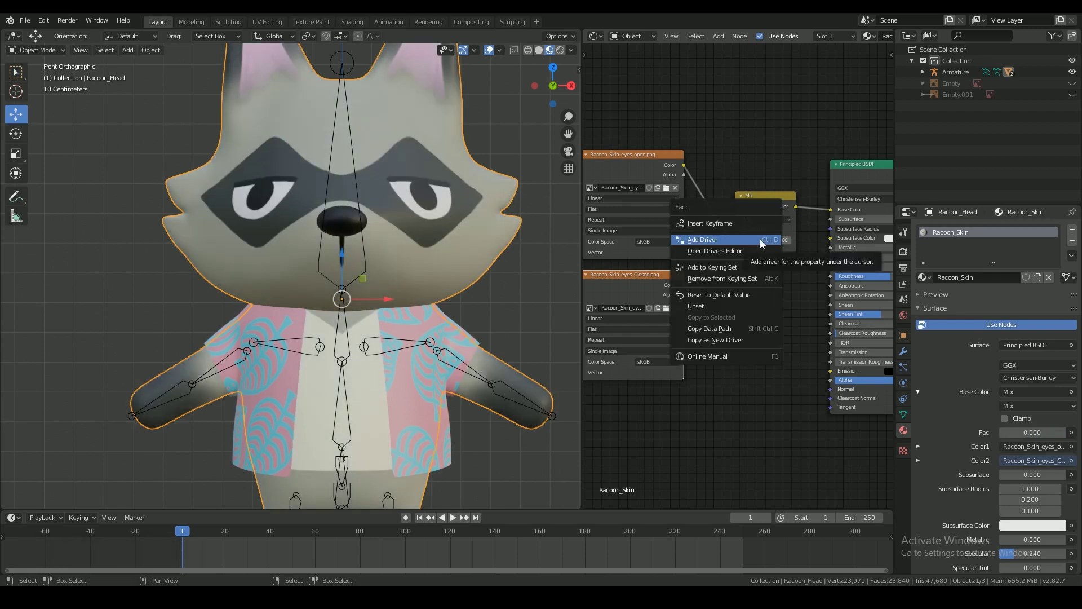
{"action": "left_click", "coordinate": [760, 239]}
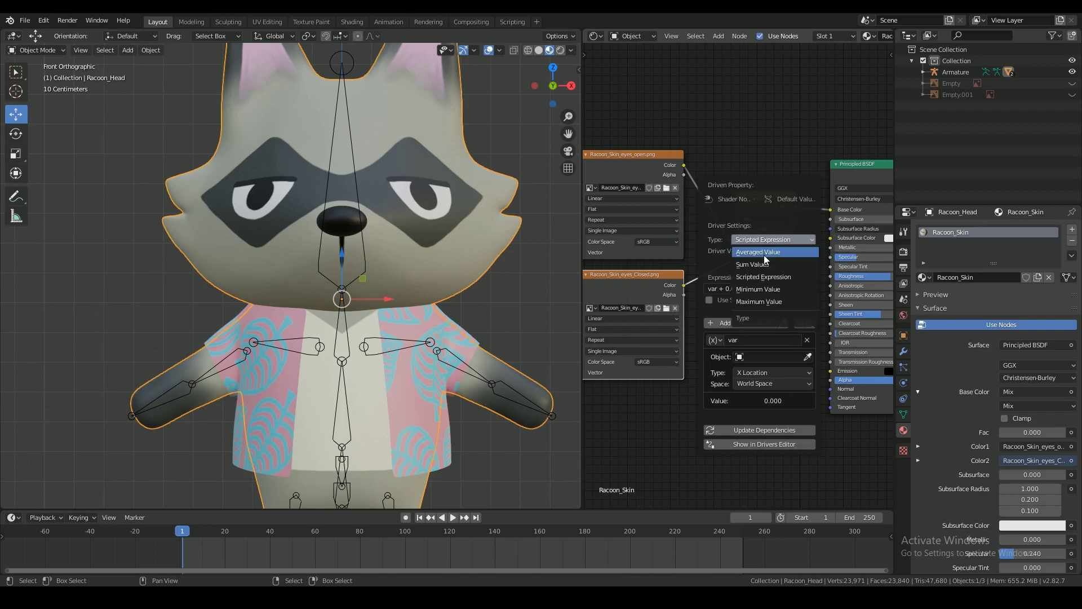
{"action": "left_click", "coordinate": [769, 331]}
{"action": "left_click", "coordinate": [749, 345]}
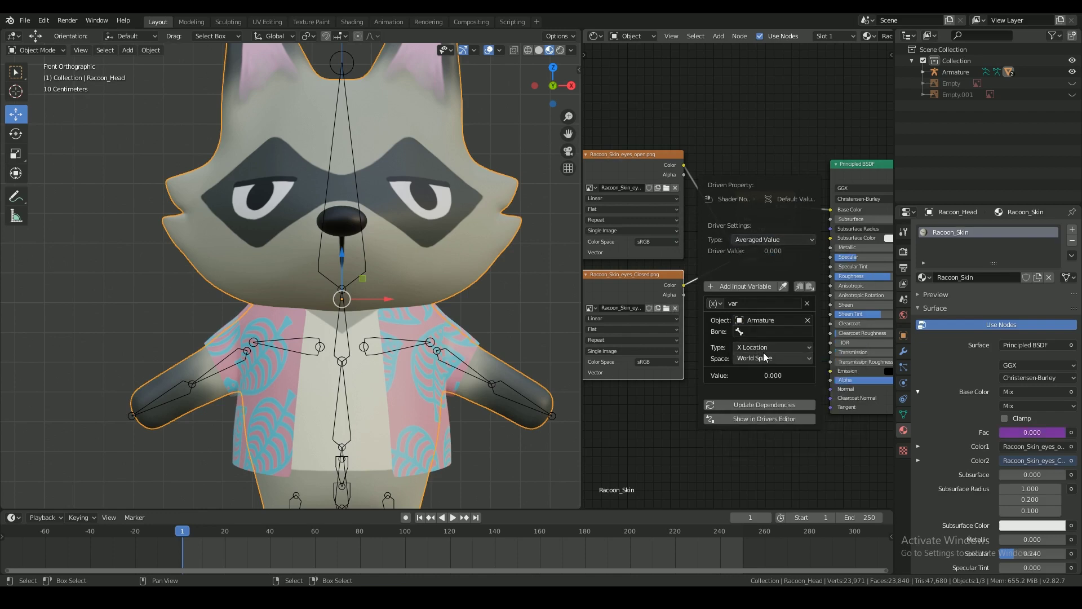
Set the Fac driver variable to read the Eyes bone's X Location in Local Space.
{"action": "left_click", "coordinate": [760, 333]}
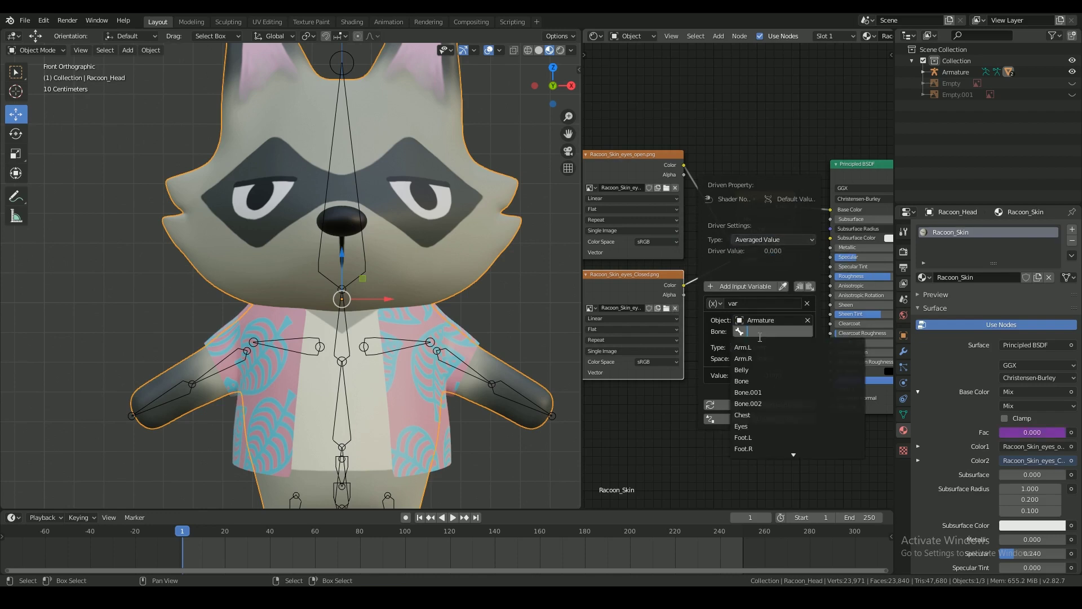
{"action": "left_click", "coordinate": [761, 425]}
{"action": "left_click", "coordinate": [772, 359]}
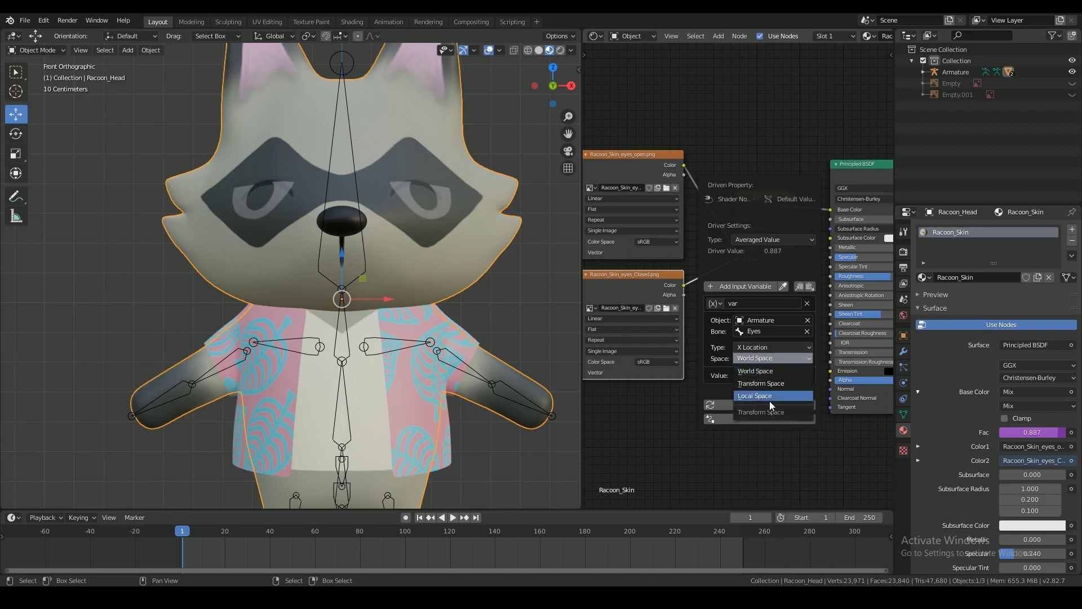
{"action": "left_click", "coordinate": [770, 401]}
{"action": "left_click", "coordinate": [13, 36]}
{"action": "left_click", "coordinate": [144, 121]}
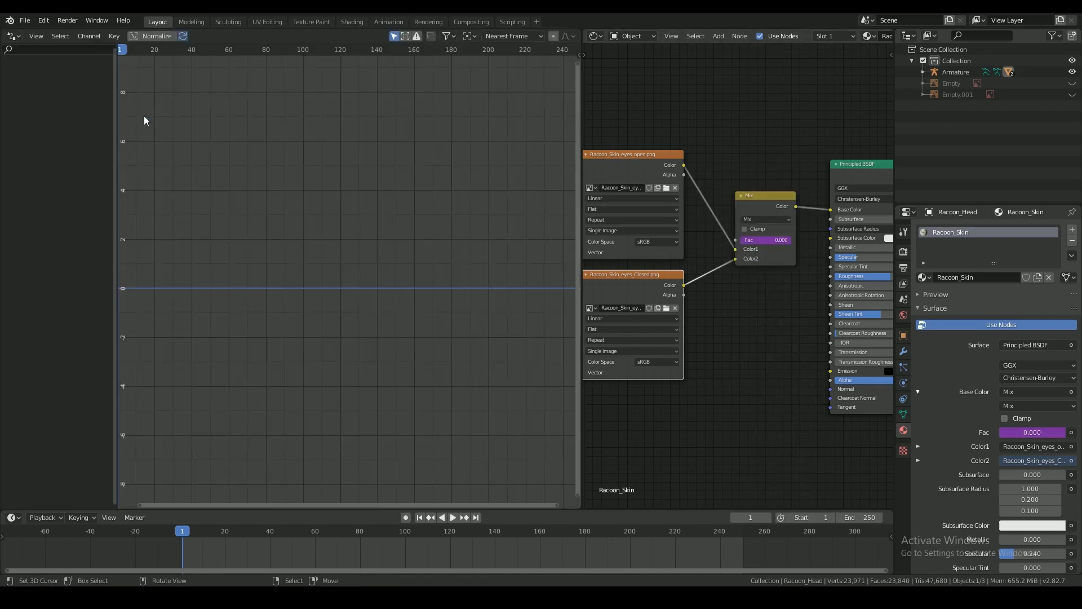
{"action": "left_click", "coordinate": [13, 35]}
{"action": "left_click", "coordinate": [40, 71]}
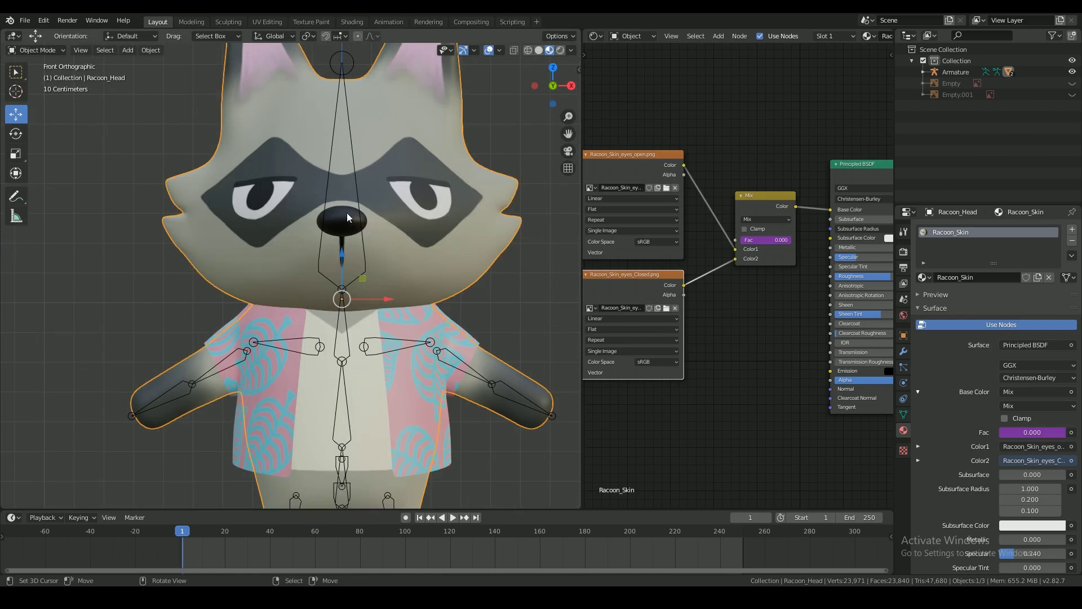
Replace the character view with the Drivers editor, select the Mix node to show its Fac driver curve, and open the curve's properties.
{"action": "scroll", "coordinate": [763, 246], "scroll_direction": "down", "scroll_amount": 4}
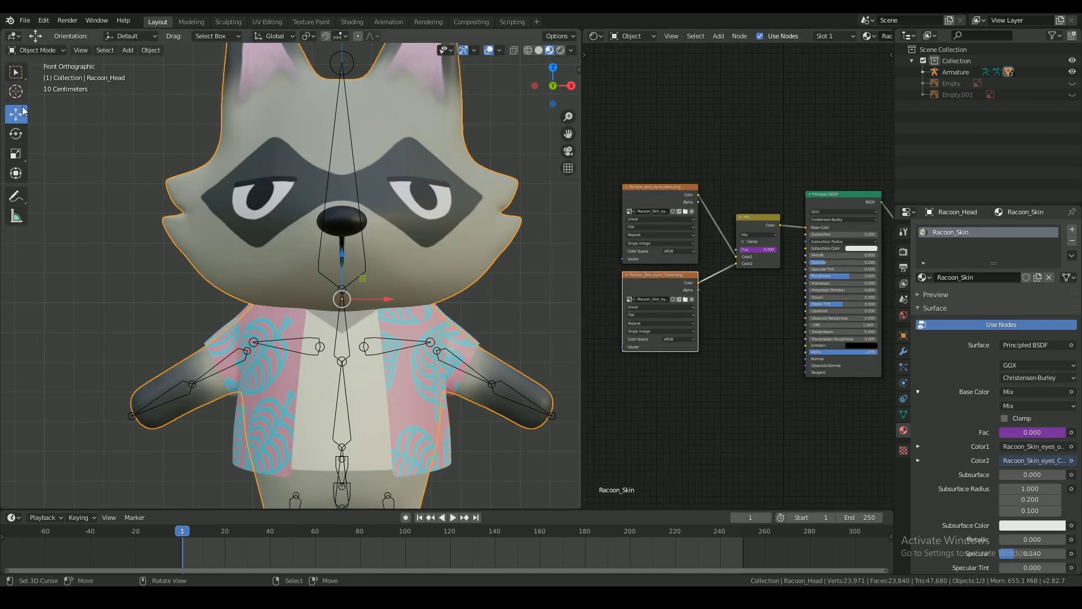
{"action": "left_click", "coordinate": [13, 36]}
{"action": "left_click", "coordinate": [144, 118]}
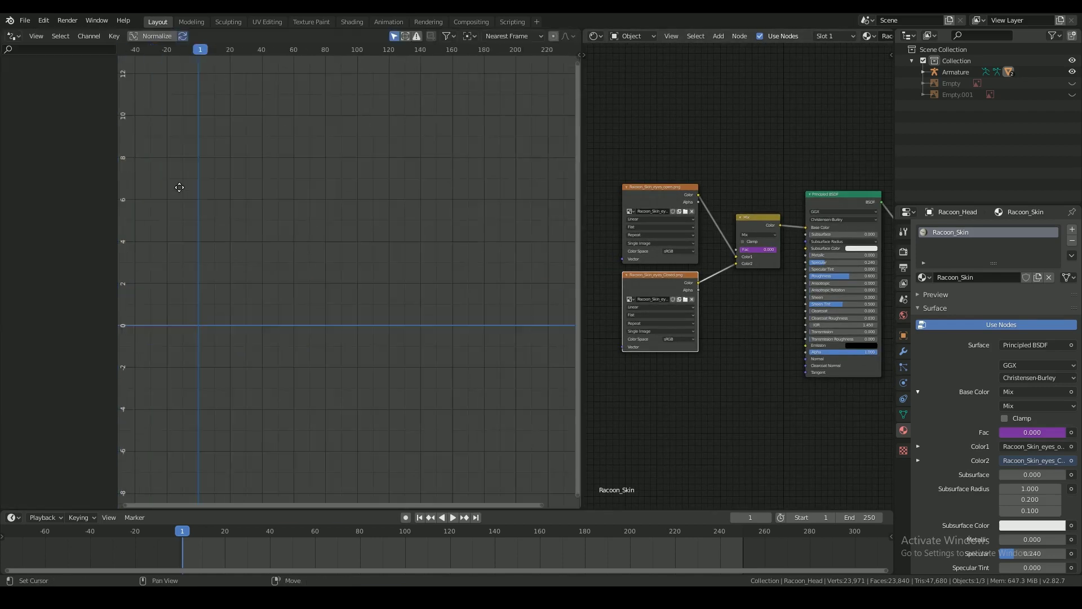
{"action": "left_click", "coordinate": [773, 255]}
{"action": "key", "text": "n"}
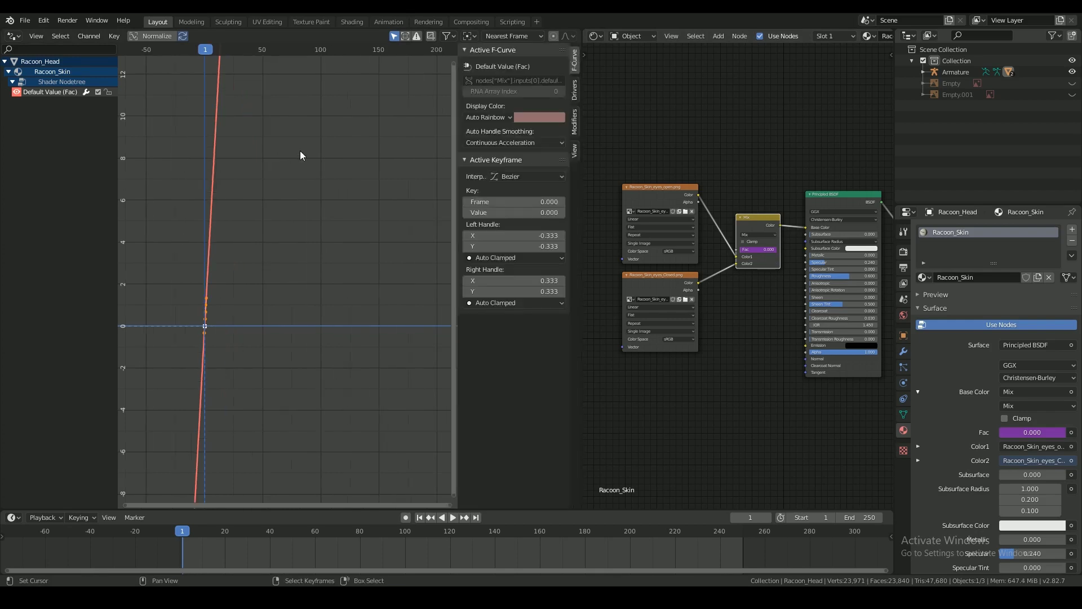
Replace the Shader Editor with a 3D Viewport showing the whole character and the Eyes bone from the front.
{"action": "left_click", "coordinate": [595, 35]}
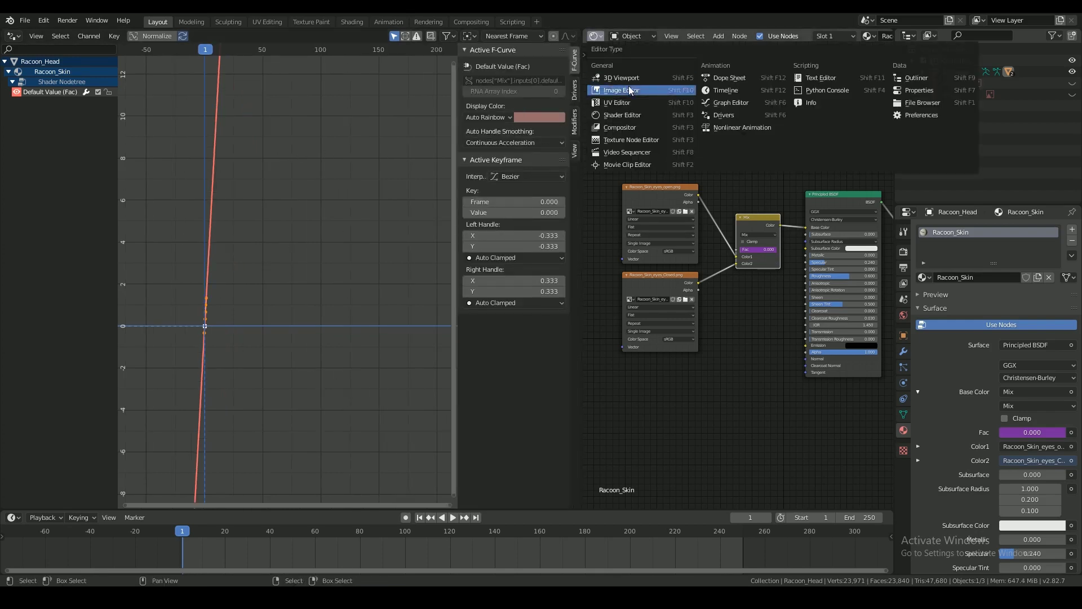
{"action": "left_click", "coordinate": [623, 78]}
{"action": "scroll", "coordinate": [727, 169], "scroll_direction": "down", "scroll_amount": 5}
{"action": "key", "text": "KP_1"}
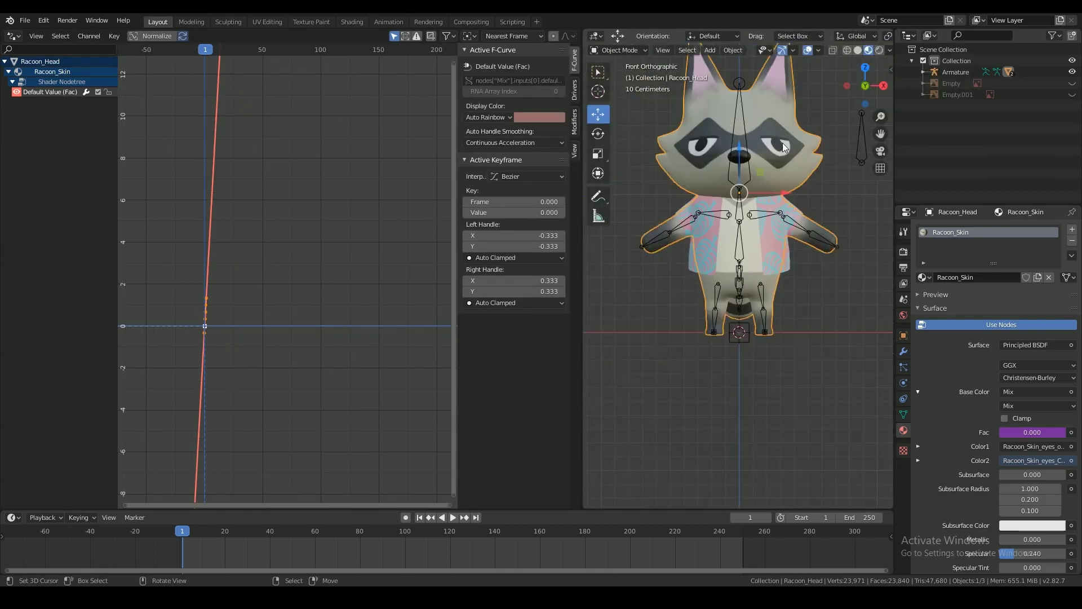
{"action": "middle_click_drag", "start_coordinate": [874, 157], "coordinate": [838, 186], "text": "shift"}
Put the armature in Pose Mode, try moving the Eyes bone freely, and undo the move.
{"action": "left_click", "coordinate": [829, 179]}
{"action": "key", "text": "ctrl+Tab"}
{"action": "key", "text": "g"}
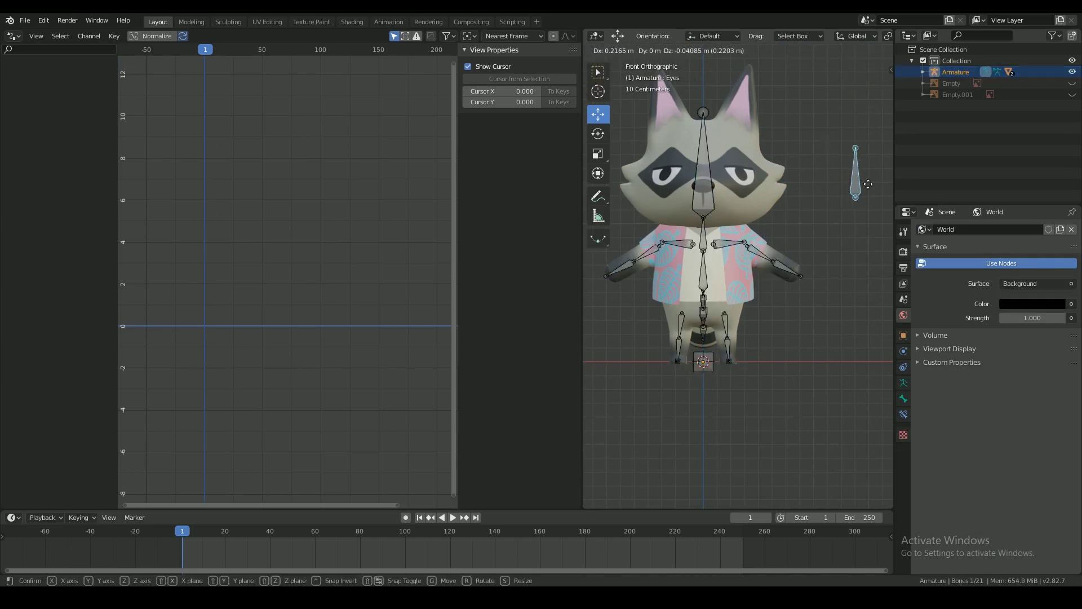
{"action": "left_click", "coordinate": [813, 180]}
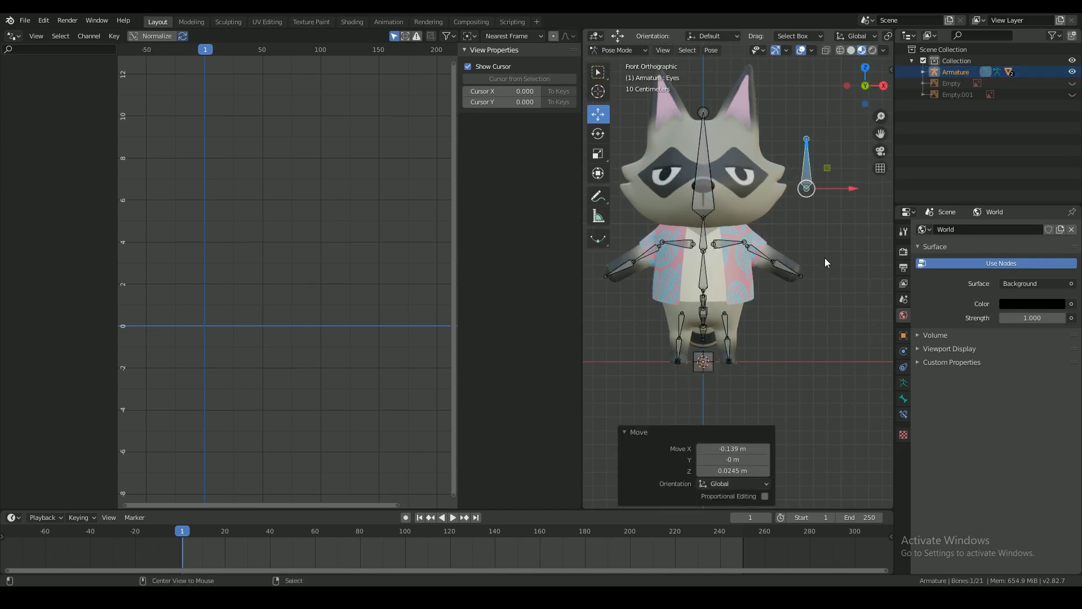
{"action": "key", "text": "ctrl+z"}
Lock the Eyes bone's Y and Z location, rotation and scale, test its sideways movement, and save the file.
{"action": "left_click", "coordinate": [903, 399]}
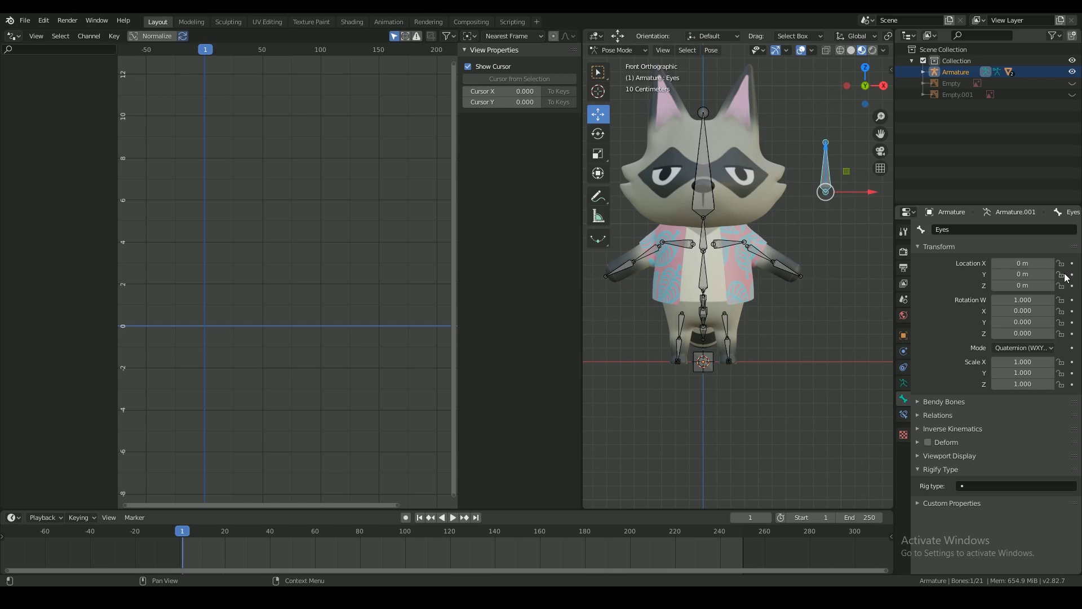
{"action": "key", "text": "g"}
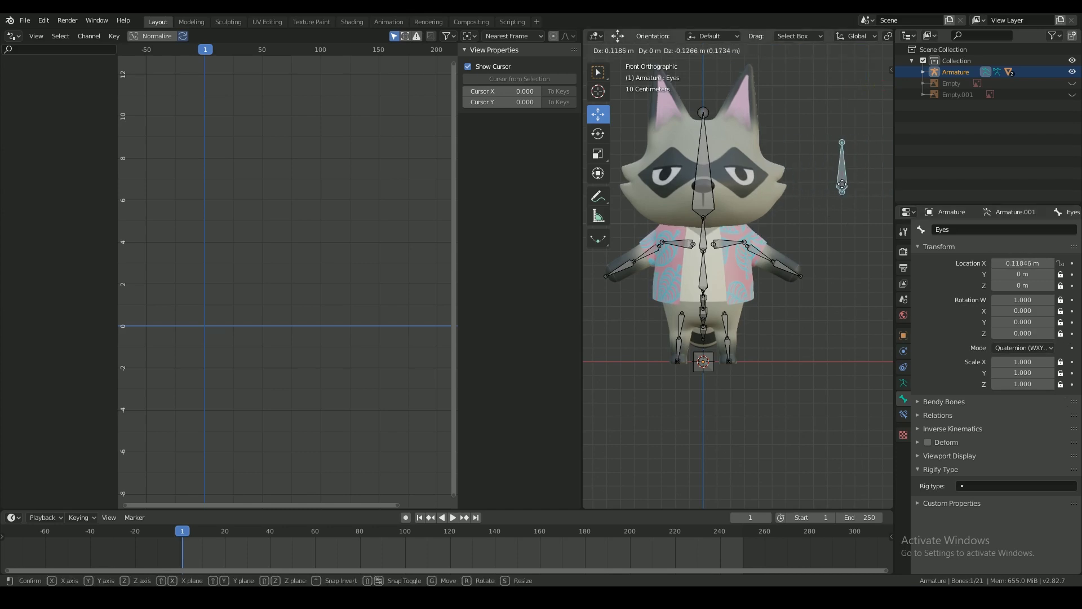
{"action": "left_click", "coordinate": [837, 186]}
{"action": "key", "text": "ctrl+s"}
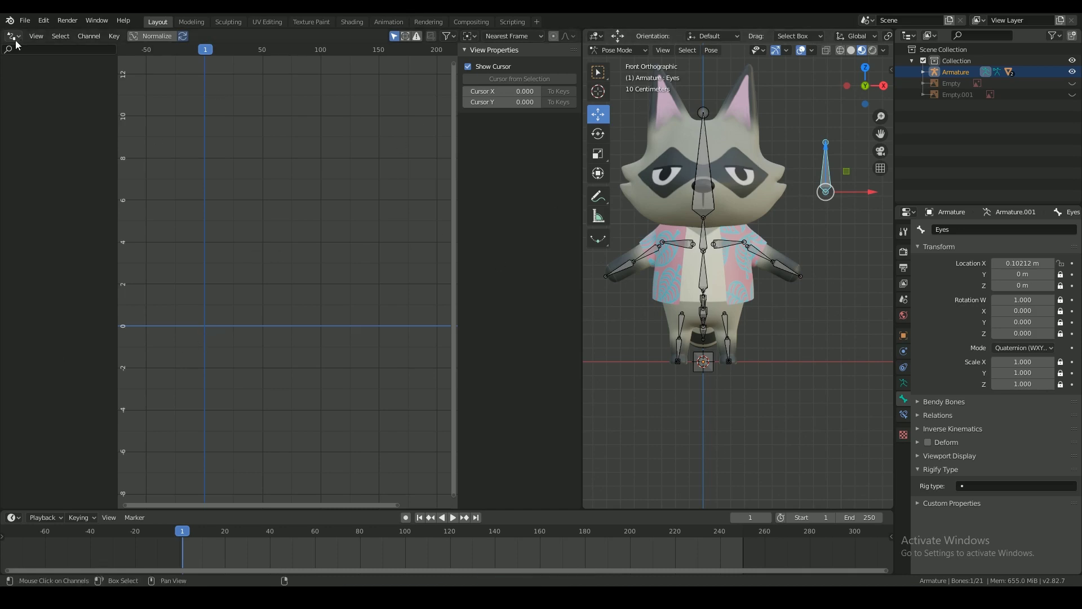
Return the armature to Object Mode, select Racoon_Head to show its driver curve, and save the file.
{"action": "left_click", "coordinate": [593, 54]}
{"action": "left_click", "coordinate": [596, 38]}
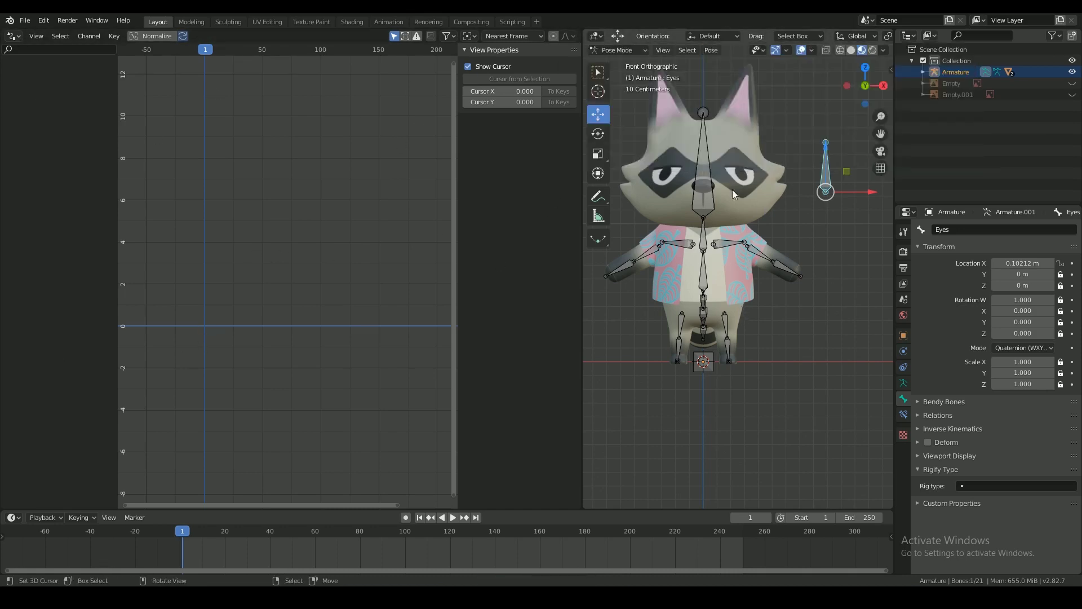
{"action": "left_click", "coordinate": [621, 52]}
{"action": "left_click", "coordinate": [622, 63]}
{"action": "right_click", "coordinate": [747, 134]}
{"action": "key", "text": "ctrl+s"}
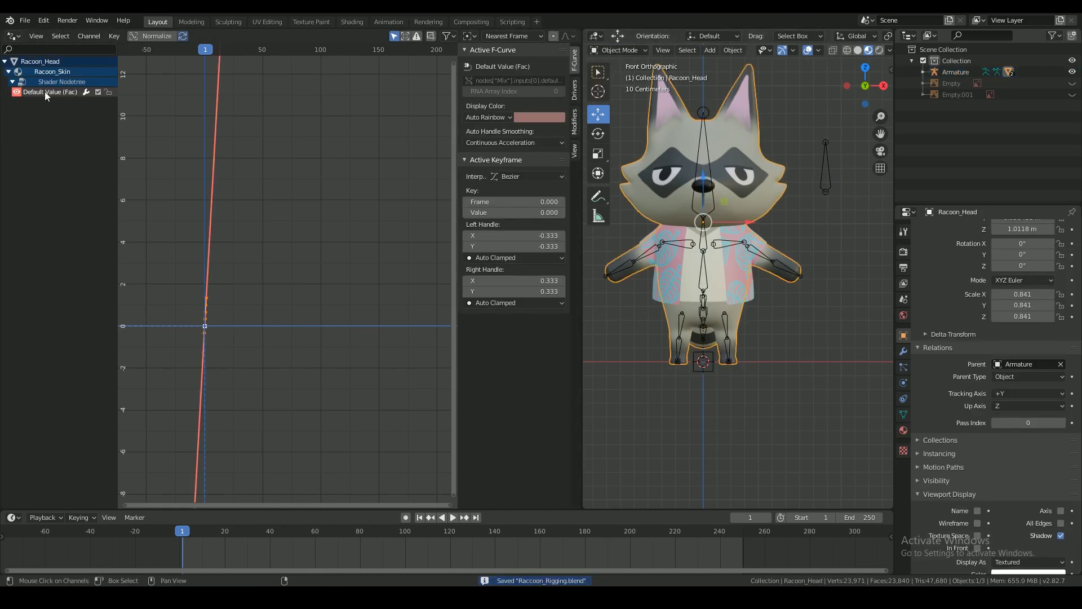
Add a Generator modifier to the Fac driver curve with an x coefficient of 100.
{"action": "scroll", "coordinate": [220, 301], "scroll_direction": "down", "scroll_amount": 1}
{"action": "left_click", "coordinate": [576, 132]}
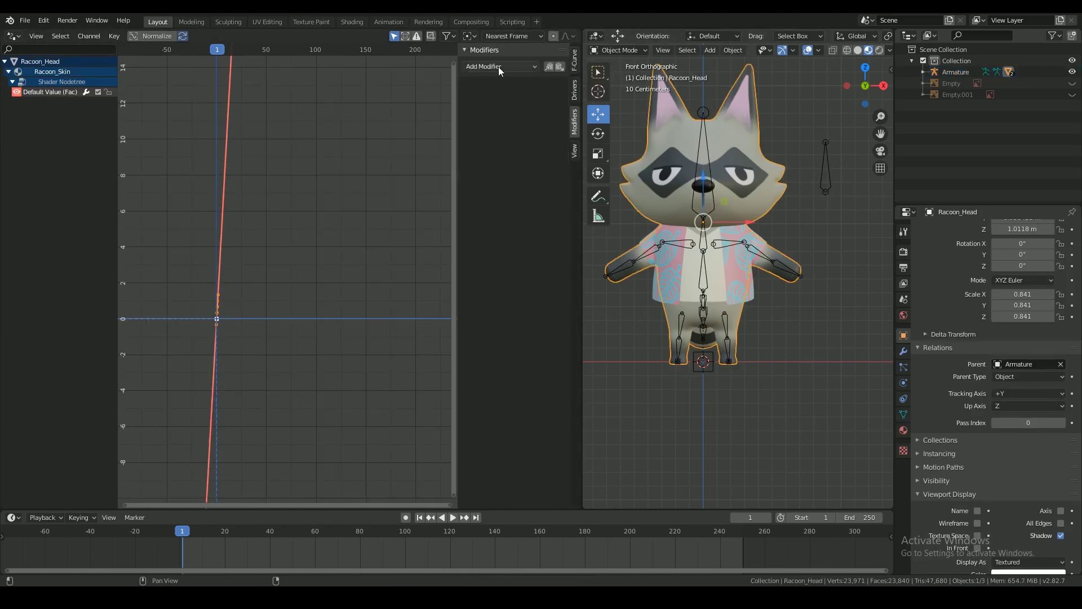
{"action": "left_click", "coordinate": [500, 66]}
{"action": "left_click", "coordinate": [497, 83]}
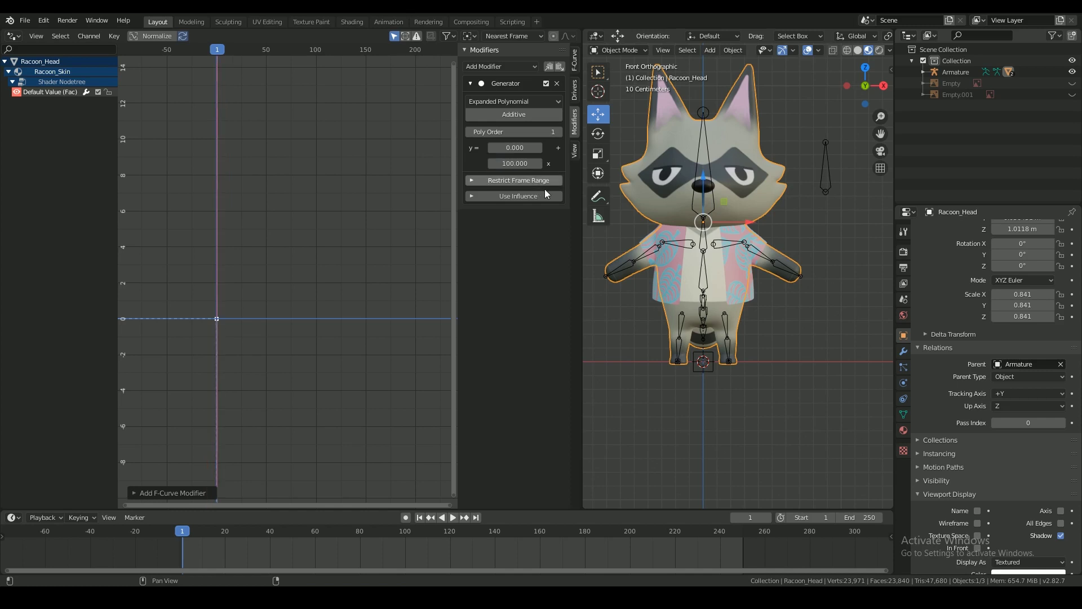
Try moving the Eyes bone about -0.053 m along X in Pose Mode and undo the move.
{"action": "left_click", "coordinate": [824, 169]}
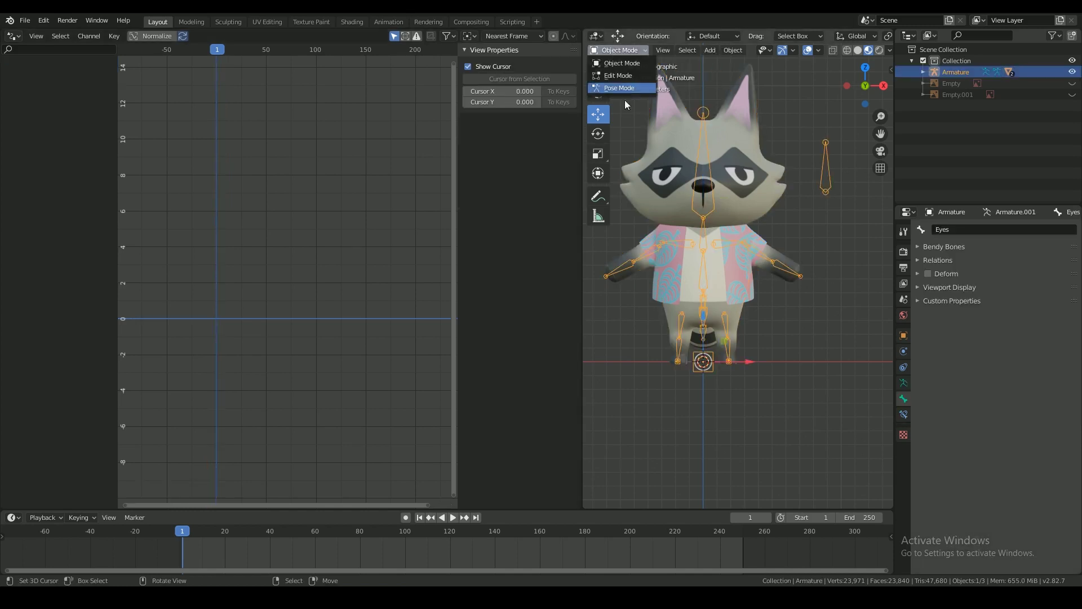
{"action": "left_click", "coordinate": [619, 88]}
{"action": "left_click_drag", "start_coordinate": [827, 178], "coordinate": [824, 180]}
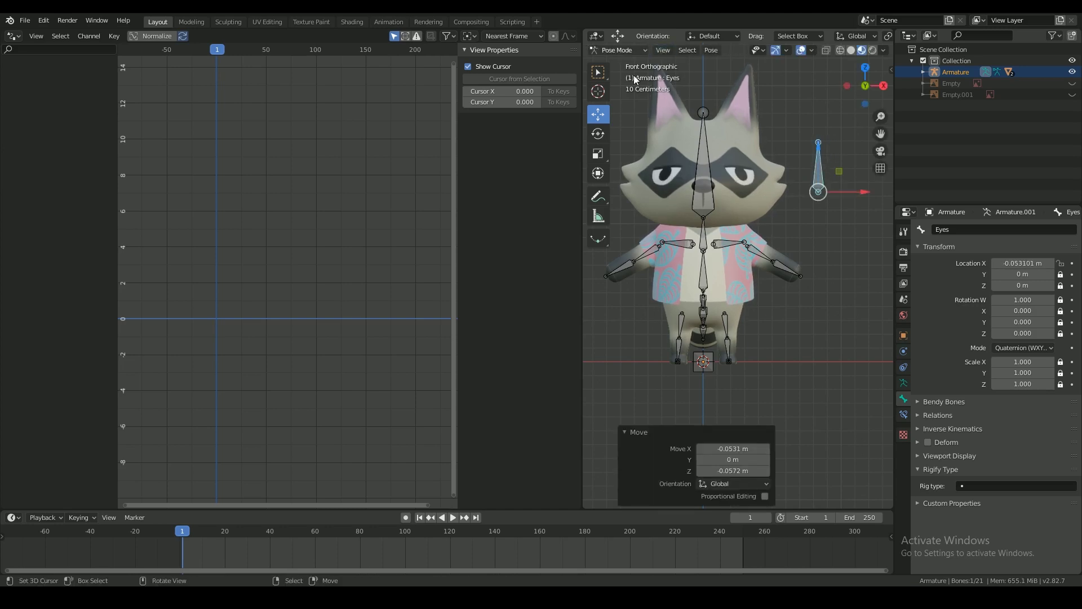
{"action": "key", "text": "ctrl+z"}
Return to Object Mode, select Racoon_Head and set the Generator modifier's x coefficient to 200.
{"action": "left_click", "coordinate": [621, 50]}
{"action": "left_click", "coordinate": [623, 65]}
{"action": "right_click", "coordinate": [693, 140]}
{"action": "left_click", "coordinate": [526, 164]}
{"action": "type", "text": "2"}
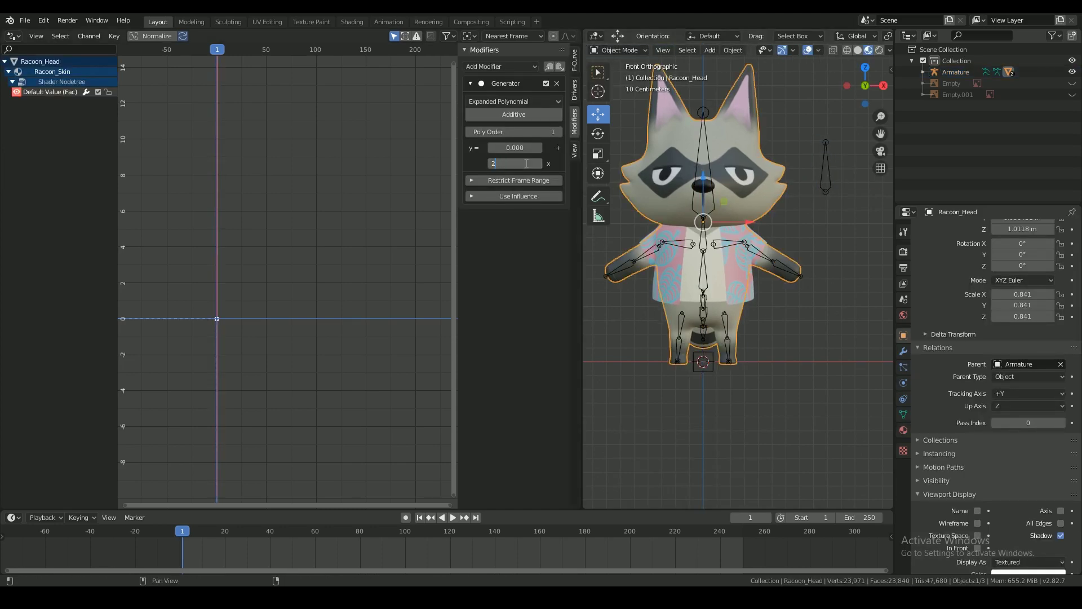
{"action": "type", "text": "00"}
{"action": "key", "text": "Return"}
Put the armature in Pose Mode and test the eye switch by moving the Eyes bone about -0.037 m along X.
{"action": "right_click", "coordinate": [700, 112]}
{"action": "left_click", "coordinate": [621, 50]}
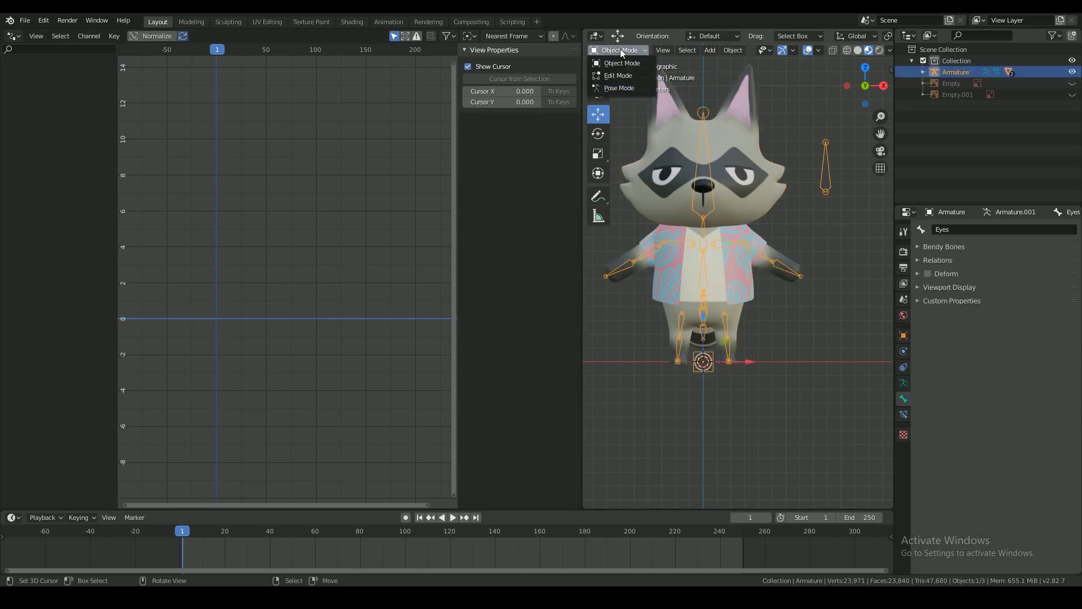
{"action": "left_click", "coordinate": [623, 89]}
{"action": "key", "text": "g"}
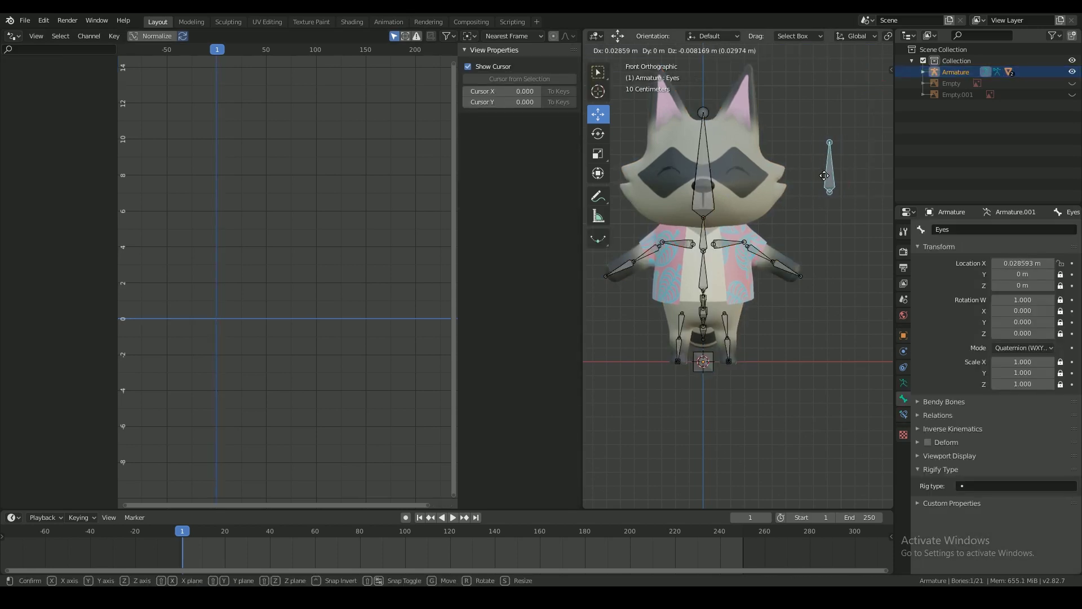
{"action": "left_click", "coordinate": [814, 176]}
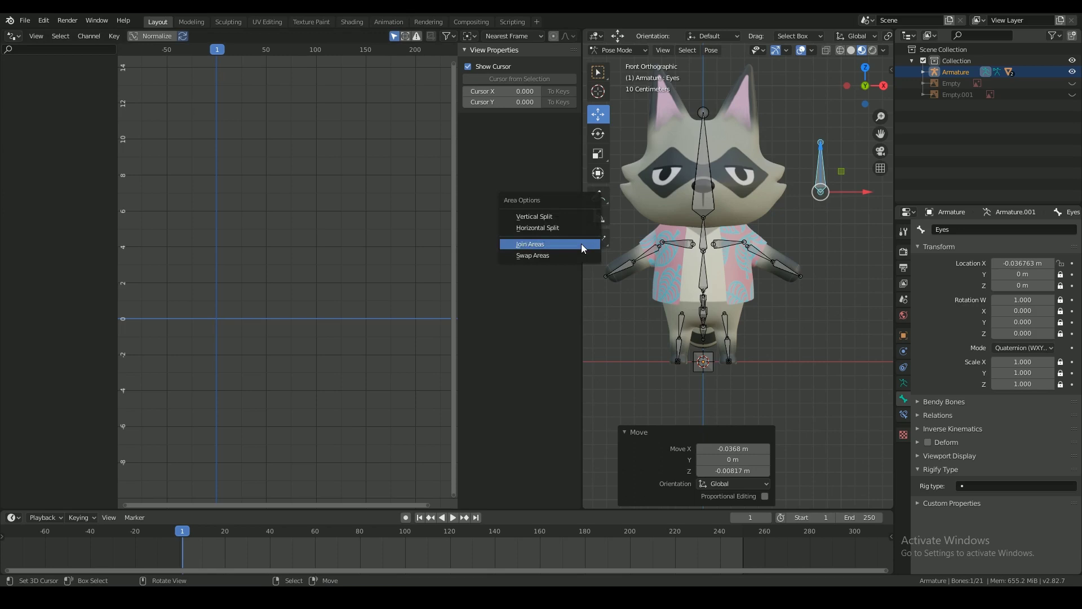
Merge the Drivers editor area into the 3D Viewport, return the armature to Object Mode, and save the file.
{"action": "left_click", "coordinate": [580, 243]}
{"action": "left_click", "coordinate": [536, 207]}
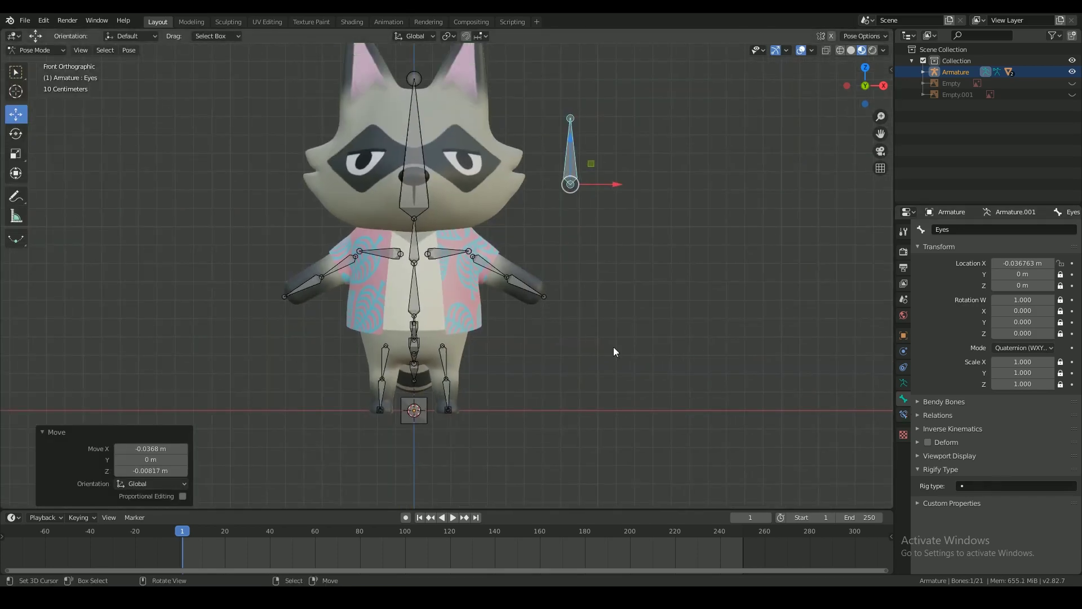
{"action": "left_click", "coordinate": [39, 64]}
{"action": "key", "text": "ctrl+s"}
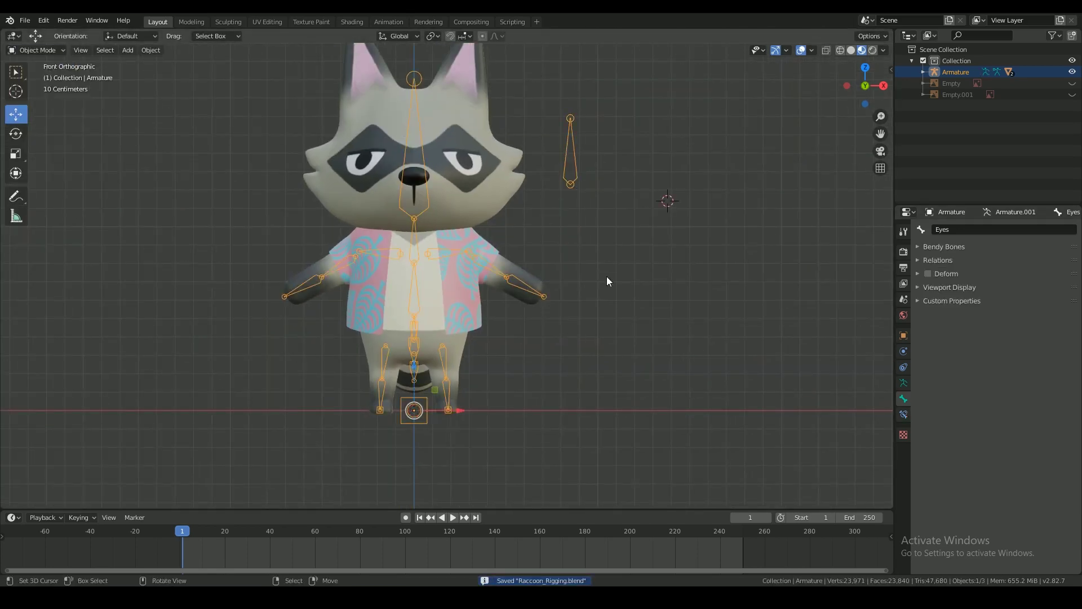
Add a mesh circle beside the character, scale its geometry to 0.476 in Edit Mode, and return to Object Mode.
{"action": "key", "text": "shift+a"}
{"action": "left_click", "coordinate": [708, 231]}
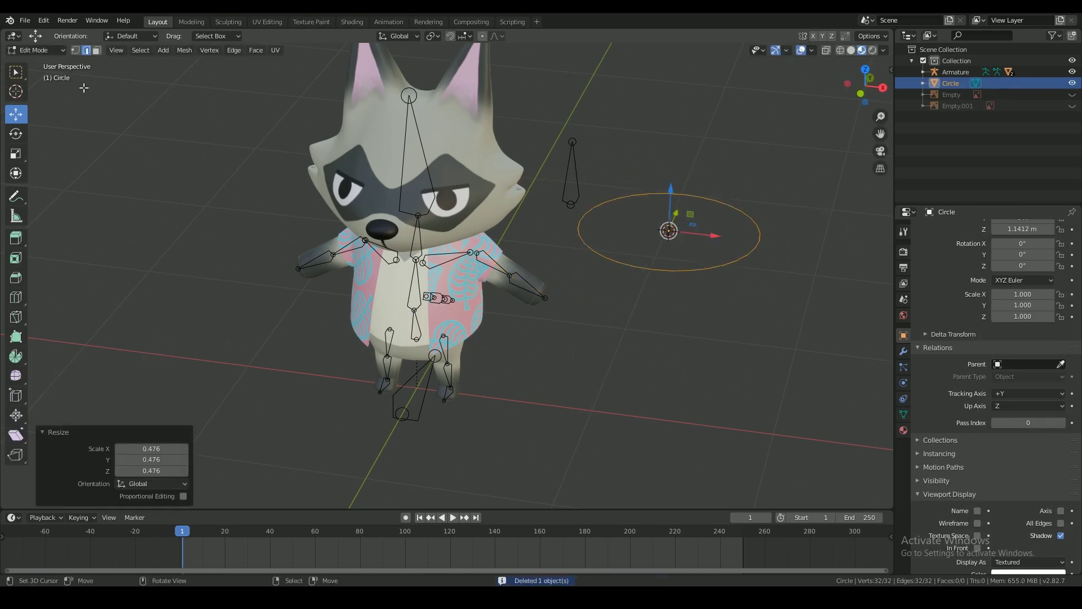
{"action": "left_click", "coordinate": [39, 51]}
{"action": "left_click", "coordinate": [39, 64]}
Select the Head bone in Pose Mode and assign Circle as its custom display object.
{"action": "left_click", "coordinate": [410, 107]}
{"action": "left_click", "coordinate": [53, 52]}
{"action": "left_click", "coordinate": [40, 87]}
{"action": "left_click", "coordinate": [415, 163]}
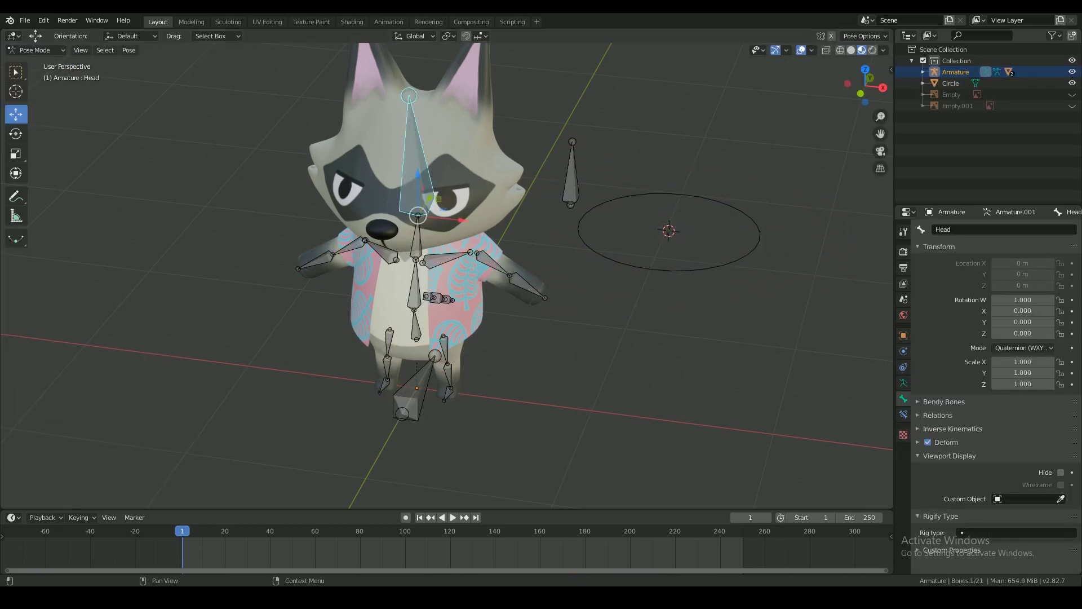
{"action": "left_click", "coordinate": [1026, 498]}
{"action": "left_click", "coordinate": [989, 395]}
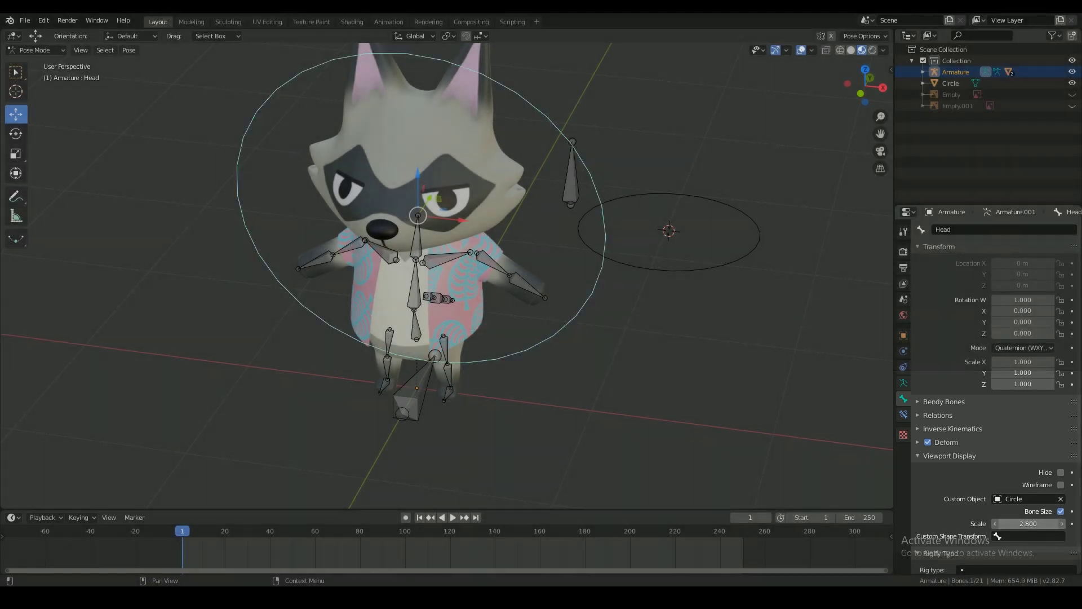
Set the Head bone's custom shape scale to 1 and return the armature to Object Mode in front view.
{"action": "left_click_drag", "start_coordinate": [1027, 523], "coordinate": [1037, 523]}
{"action": "middle_click_drag", "start_coordinate": [496, 428], "coordinate": [685, 235]}
{"action": "middle_click_drag", "start_coordinate": [579, 290], "coordinate": [589, 277]}
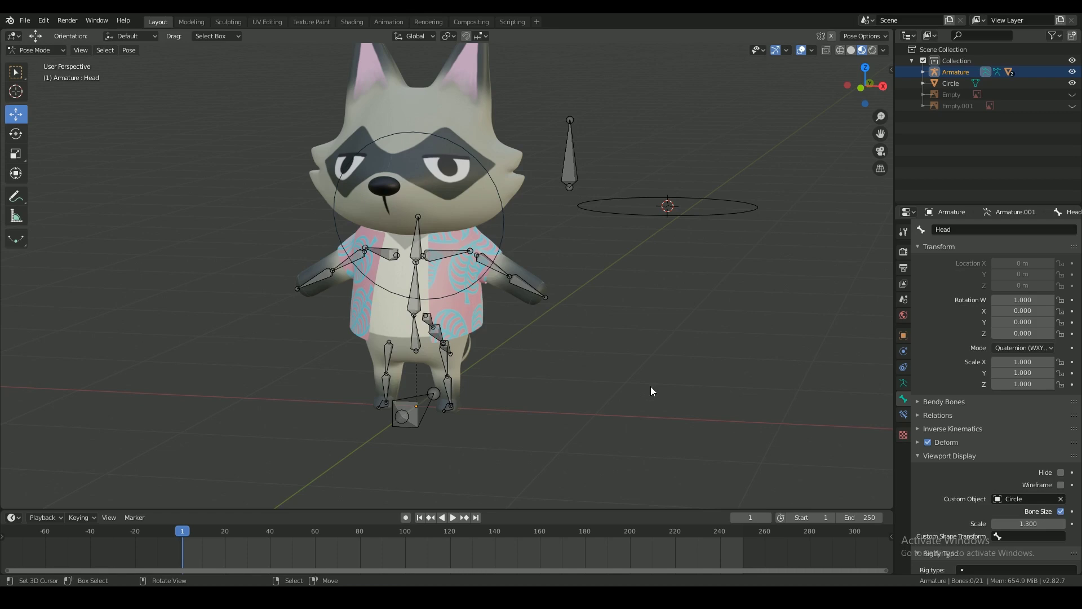
{"action": "left_click", "coordinate": [1029, 523]}
{"action": "type", "text": "1"}
{"action": "key", "text": "Return"}
{"action": "key", "text": "KP_1"}
{"action": "key", "text": "ctrl+Tab"}
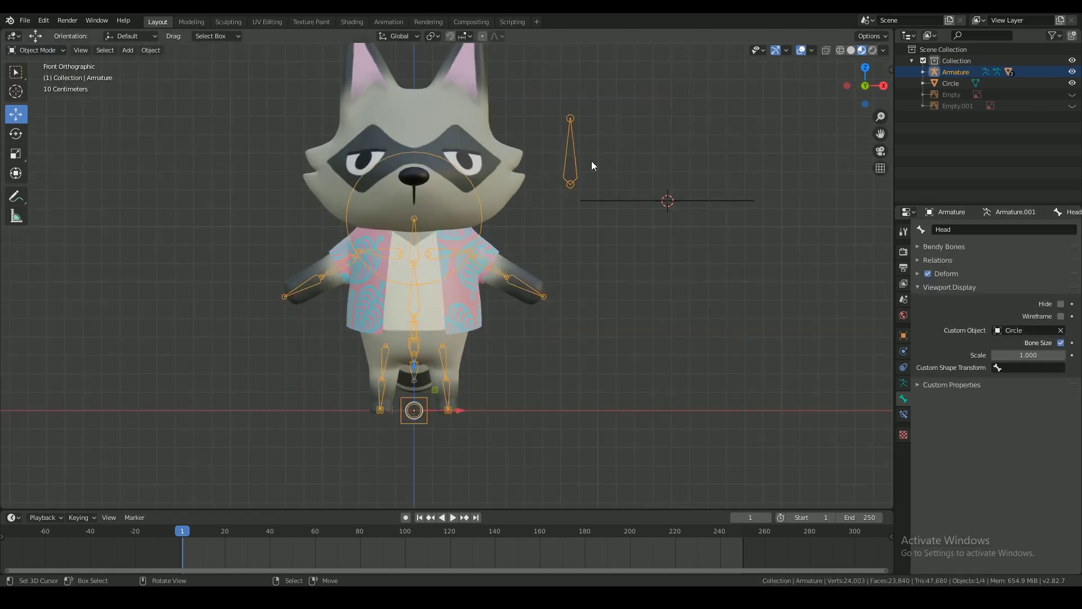
Rotate the circle's geometry 90° about the X axis in Edit Mode.
{"action": "left_click", "coordinate": [693, 201]}
{"action": "key", "text": "Tab"}
{"action": "type", "text": "r"}
{"action": "type", "text": "90"}
{"action": "key", "text": "Return"}
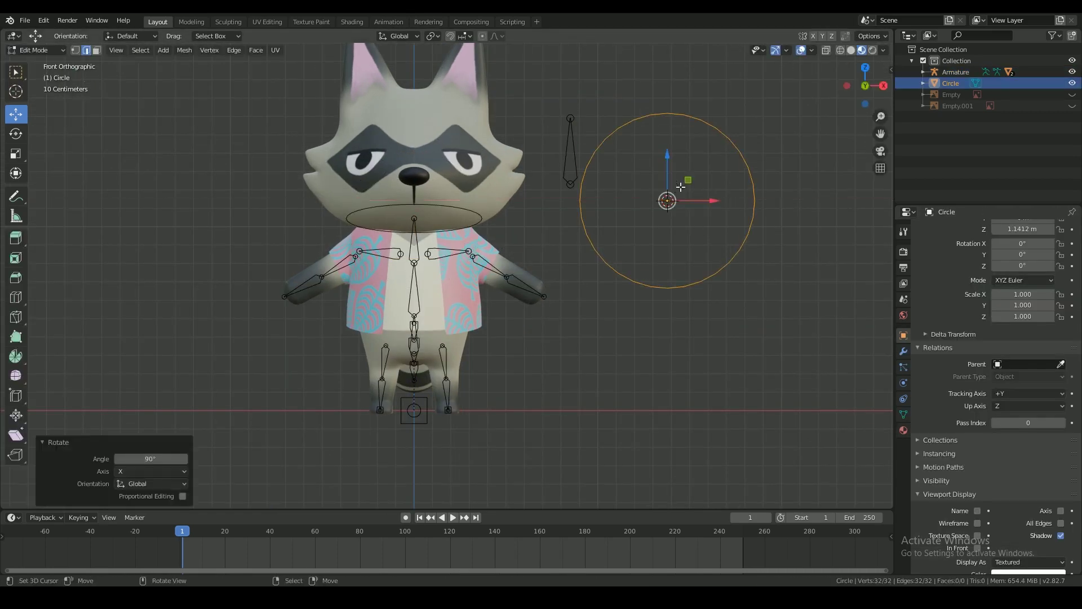
Move the circle's geometry about 0.428 m along Y and scale it up by about 1.839.
{"action": "middle_click_drag", "start_coordinate": [704, 213], "coordinate": [718, 269]}
{"action": "key", "text": "g"}
{"action": "left_click", "coordinate": [675, 278]}
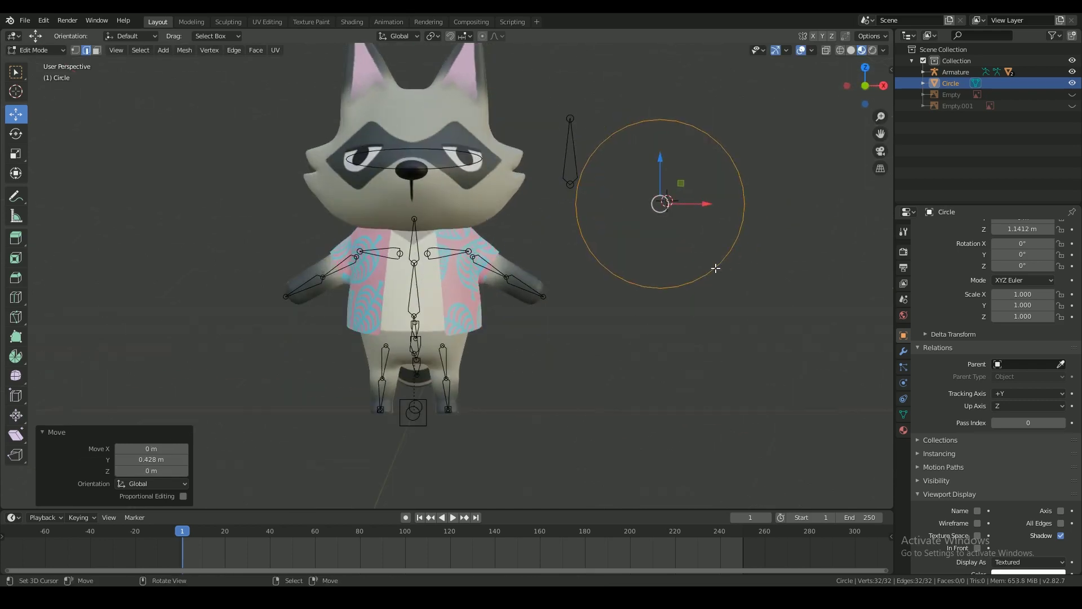
{"action": "key", "text": "s"}
{"action": "left_click", "coordinate": [757, 313]}
Rotate the circle's geometry in the right side view to level the Head bone's control shape.
{"action": "middle_click_drag", "start_coordinate": [753, 309], "coordinate": [594, 262]}
{"action": "key", "text": "KP_3"}
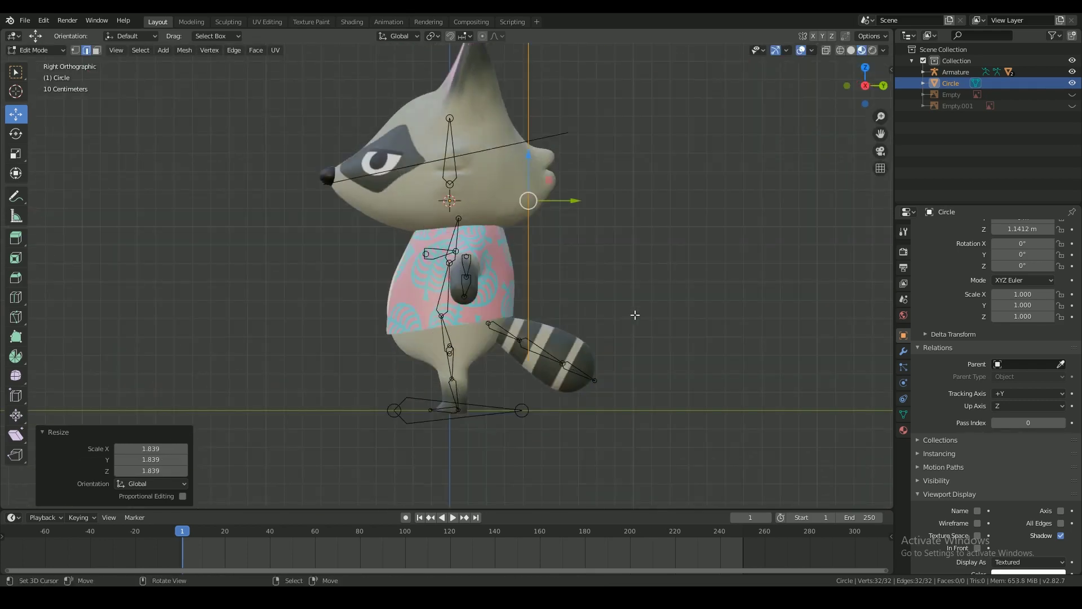
{"action": "key", "text": "r"}
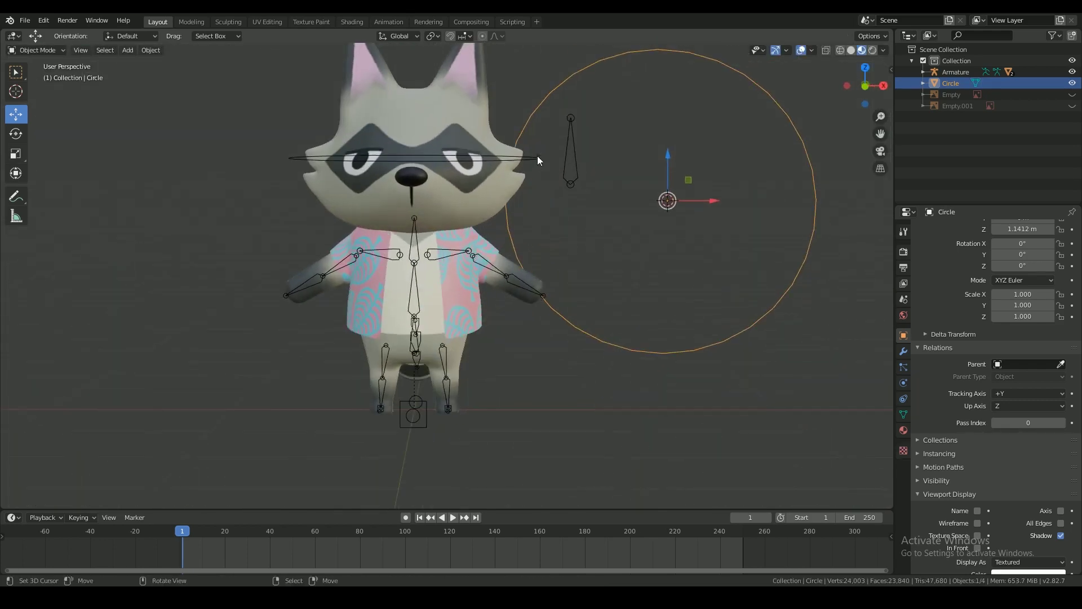
Select the Head bone in Pose Mode, turn off the armature's In Front display, and test-rotate the bone with trackball rotation.
{"action": "left_click", "coordinate": [37, 50]}
{"action": "left_click", "coordinate": [48, 70]}
{"action": "left_click", "coordinate": [520, 157]}
{"action": "scroll", "coordinate": [952, 434], "scroll_direction": "down", "scroll_amount": 1}
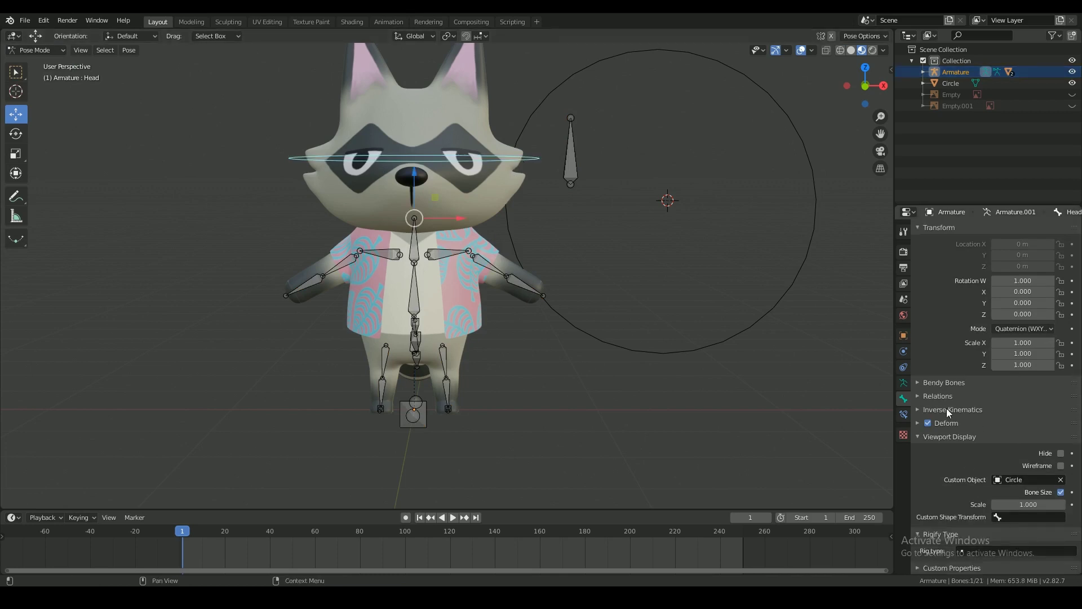
{"action": "left_click", "coordinate": [903, 384]}
{"action": "left_click", "coordinate": [1061, 416]}
{"action": "key", "text": "r"}
{"action": "key", "text": "r"}
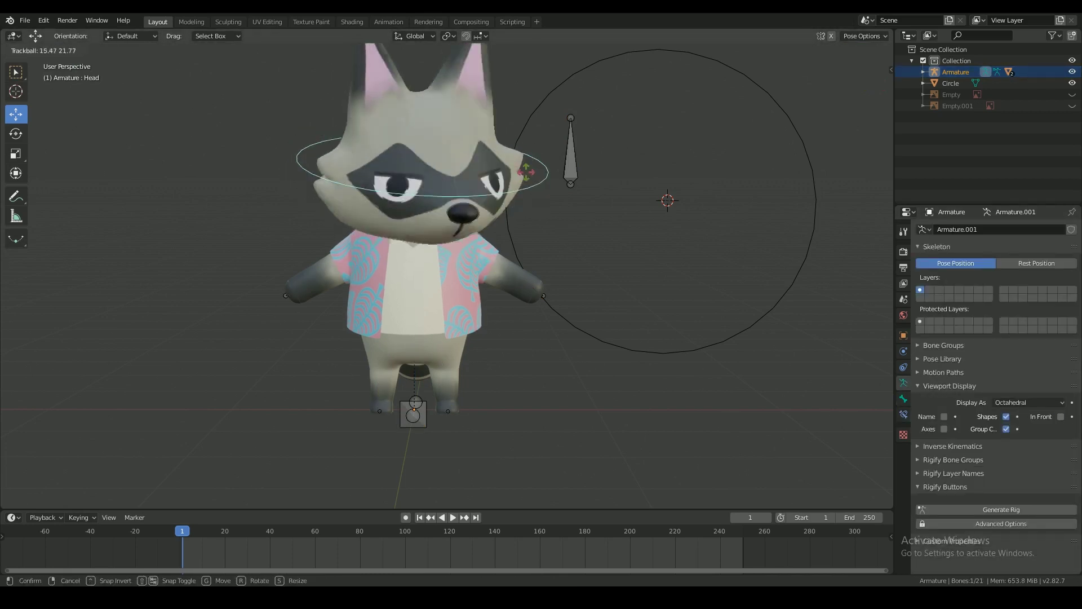
{"action": "right_click", "coordinate": [539, 178]}
{"action": "left_click", "coordinate": [606, 245]}
Return the armature to Object Mode and turn its In Front display back on.
{"action": "middle_click_drag", "start_coordinate": [606, 245], "coordinate": [569, 255]}
{"action": "left_click", "coordinate": [37, 50]}
{"action": "left_click", "coordinate": [44, 63]}
{"action": "middle_click_drag", "start_coordinate": [338, 251], "coordinate": [364, 253]}
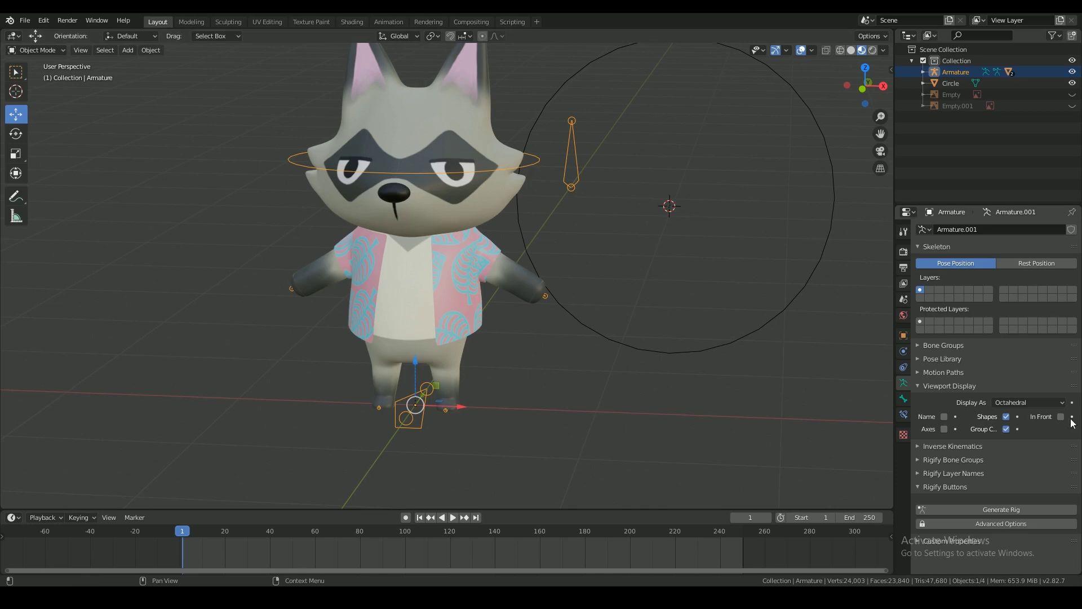
{"action": "left_click", "coordinate": [1061, 416]}
Delete the Circle object used for the Head bone and add a new mesh circle at the 3D cursor.
{"action": "left_click", "coordinate": [599, 329]}
{"action": "key", "text": "Delete"}
{"action": "scroll", "coordinate": [693, 235], "scroll_direction": "up", "scroll_amount": 2}
{"action": "key", "text": "shift+a"}
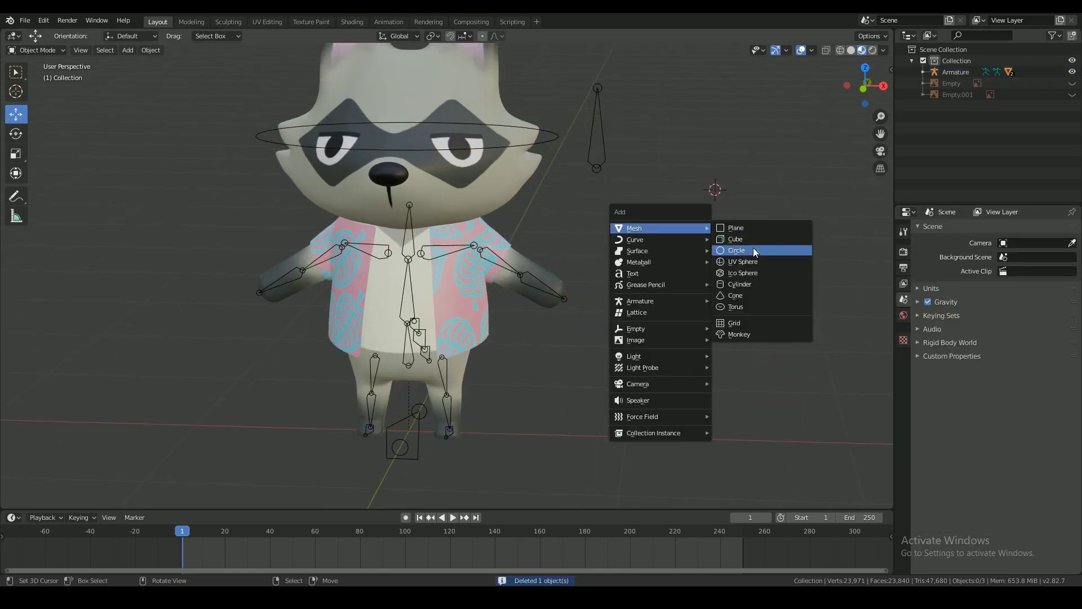
{"action": "left_click", "coordinate": [739, 247]}
Assign Circle.001 as the custom shape of the Belly bone in Pose Mode, working in front view.
{"action": "left_click", "coordinate": [456, 249]}
{"action": "key", "text": "ctrl+Tab"}
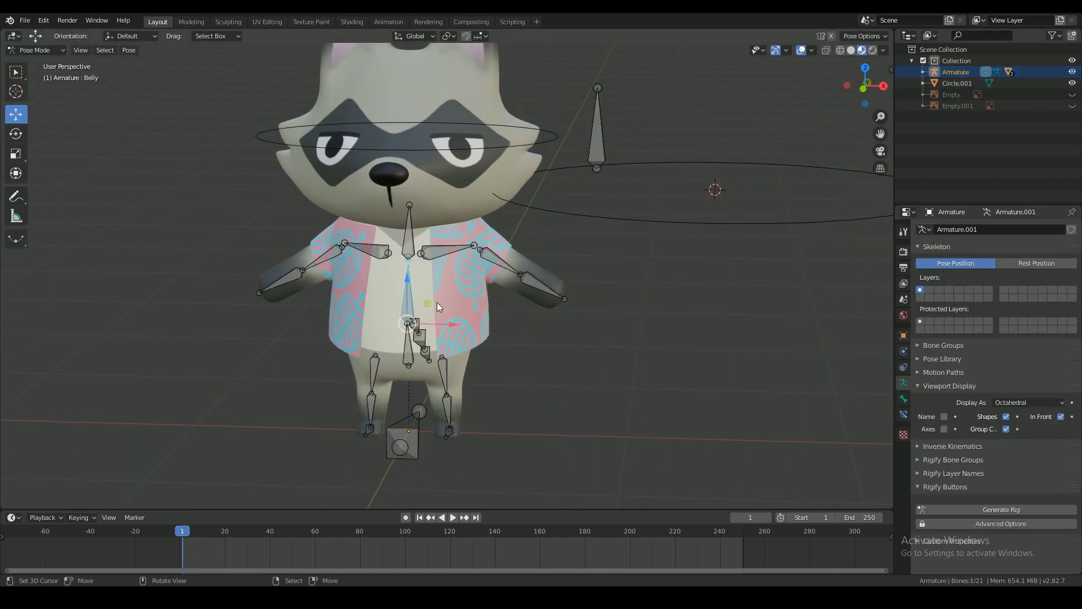
{"action": "key", "text": "KP_1"}
{"action": "left_click", "coordinate": [904, 399]}
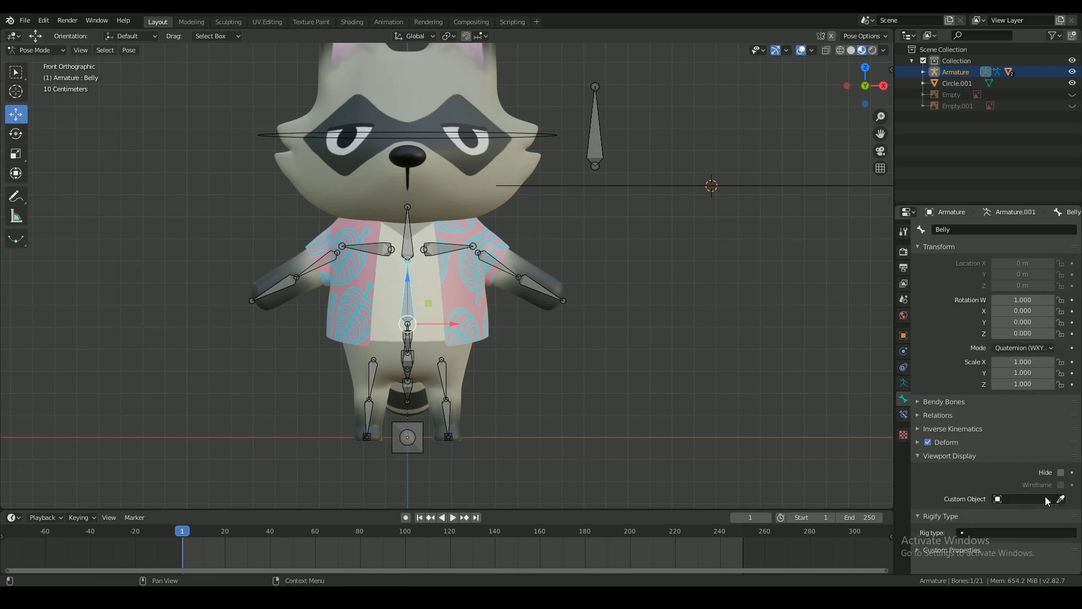
{"action": "left_click", "coordinate": [1027, 499]}
{"action": "left_click", "coordinate": [969, 393]}
{"action": "left_click", "coordinate": [1019, 499]}
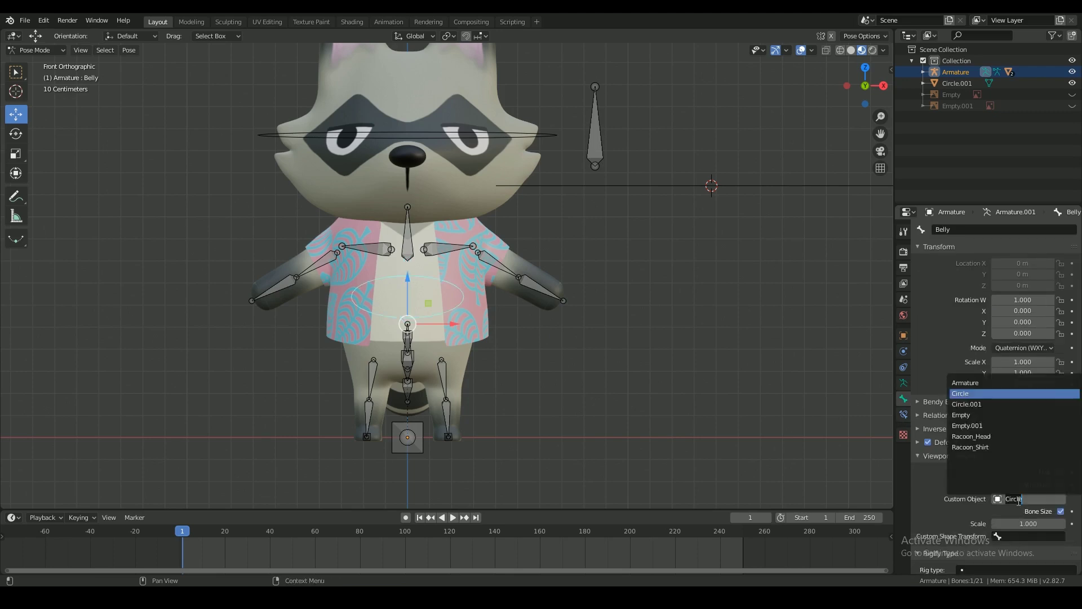
{"action": "left_click", "coordinate": [987, 404]}
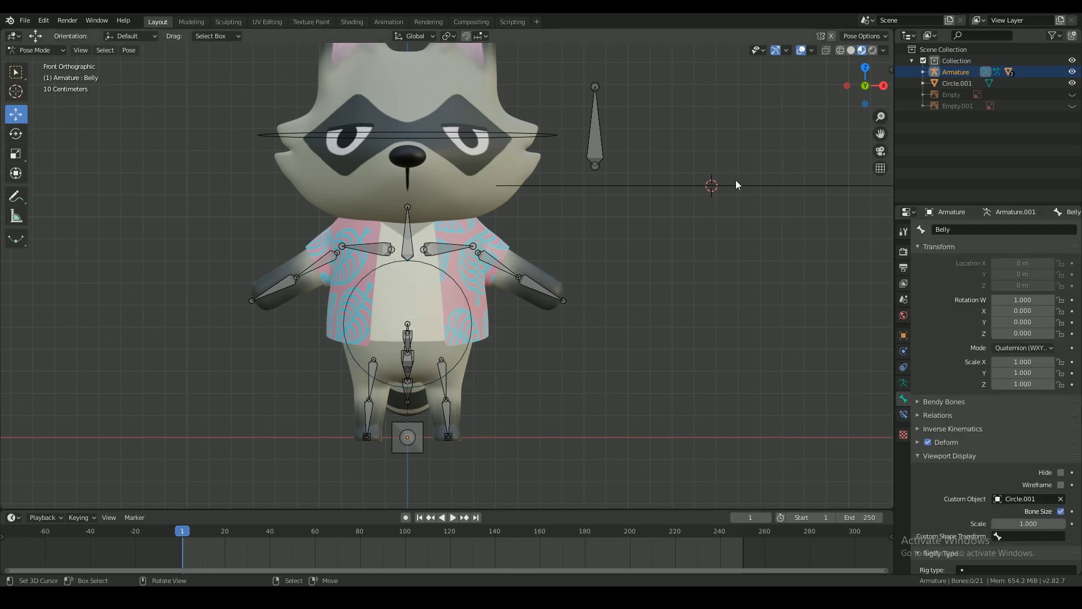
Leave Pose Mode, select Circle.001, and enter Edit Mode on it in the right side view.
{"action": "left_click", "coordinate": [54, 51]}
{"action": "left_click", "coordinate": [52, 63]}
{"action": "right_click", "coordinate": [673, 182]}
{"action": "key", "text": "KP_3"}
{"action": "key", "text": "Tab"}
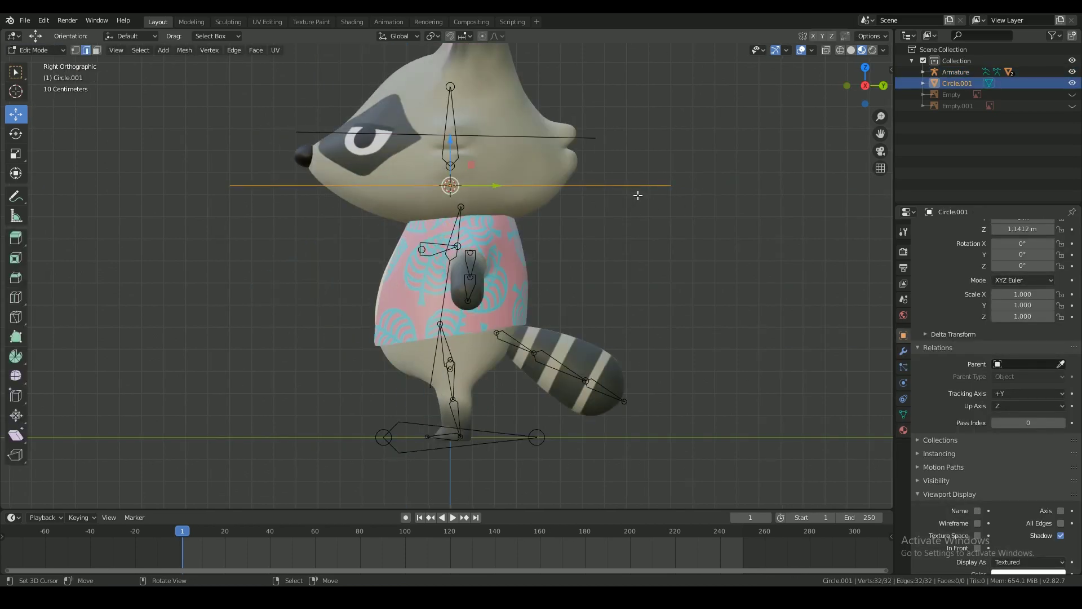
{"action": "key", "text": "r"}
{"action": "key", "text": "s"}
{"action": "left_click", "coordinate": [473, 164]}
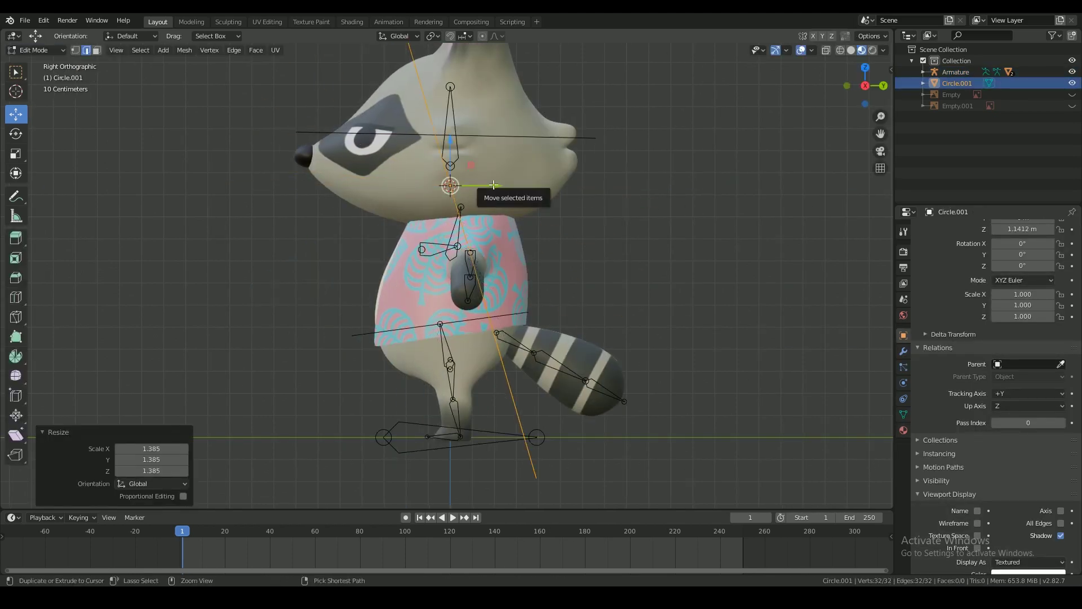
{"action": "left_click_drag", "start_coordinate": [494, 185], "coordinate": [565, 218]}
{"action": "right_click", "coordinate": [565, 218]}
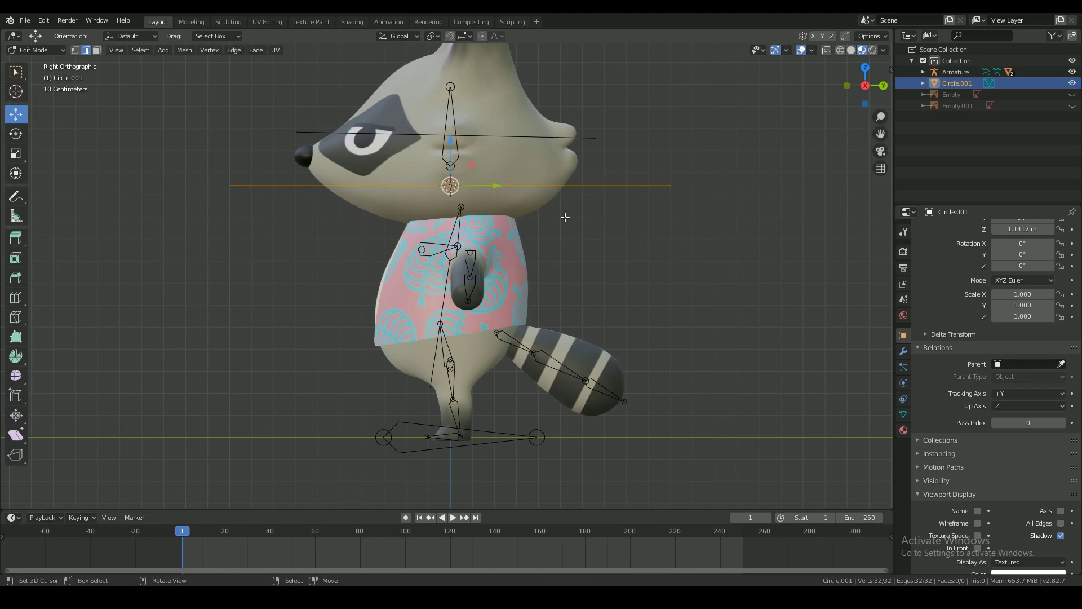
Rotate the geometry of Circle.001 by 90° and shift it along Y, scaling it up by 1.403.
{"action": "type", "text": "r90"}
{"action": "key", "text": "Return"}
{"action": "left_click_drag", "start_coordinate": [492, 184], "coordinate": [598, 235]}
Rotate, move and rescale the geometry of Circle.001 to level and fit the Belly bone's control shape around the torso, finishing in Object Mode.
{"action": "key", "text": "r"}
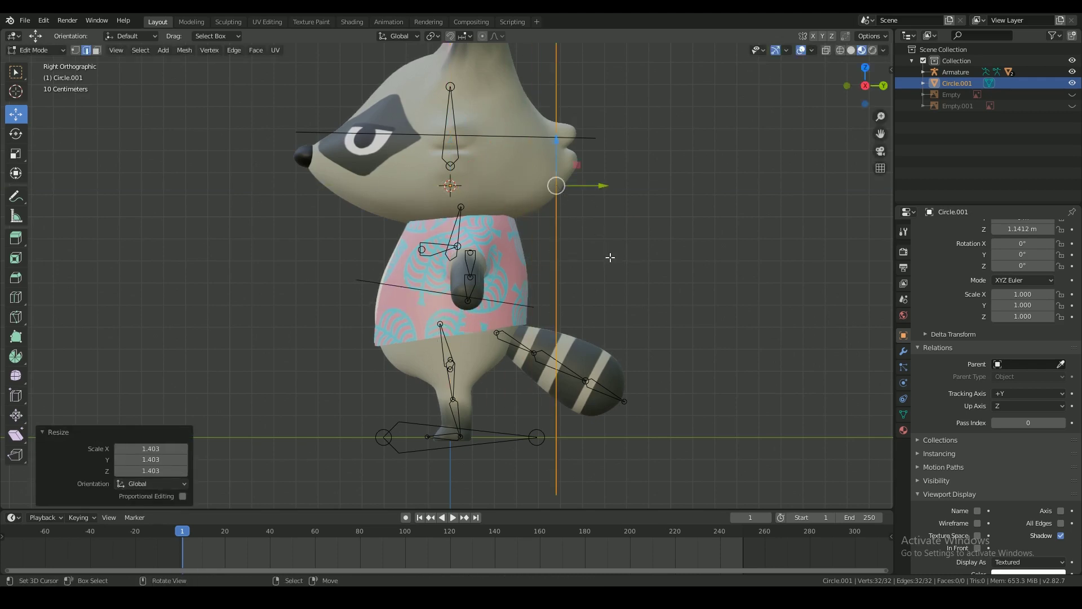
{"action": "left_click", "coordinate": [635, 248]}
{"action": "left_click_drag", "start_coordinate": [565, 180], "coordinate": [557, 225]}
{"action": "middle_click_drag", "start_coordinate": [407, 320], "coordinate": [550, 340]}
{"action": "key", "text": "s"}
{"action": "left_click", "coordinate": [547, 342]}
{"action": "key", "text": "Tab"}
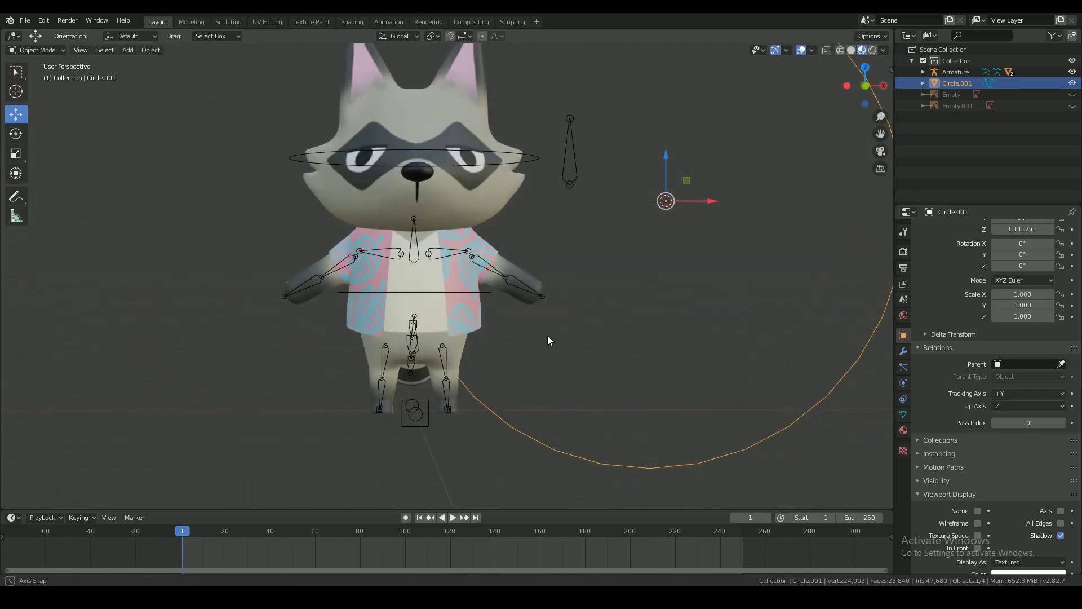
Move the hip, shoulder and tail-base bones to the first bone layer of the second row in Pose Mode.
{"action": "right_click", "coordinate": [414, 237]}
{"action": "left_click", "coordinate": [37, 51]}
{"action": "left_click", "coordinate": [38, 90]}
{"action": "middle_click_drag", "start_coordinate": [466, 305], "coordinate": [416, 315]}
{"action": "scroll", "coordinate": [415, 316], "scroll_direction": "up", "scroll_amount": 1}
{"action": "right_click", "coordinate": [441, 338]}
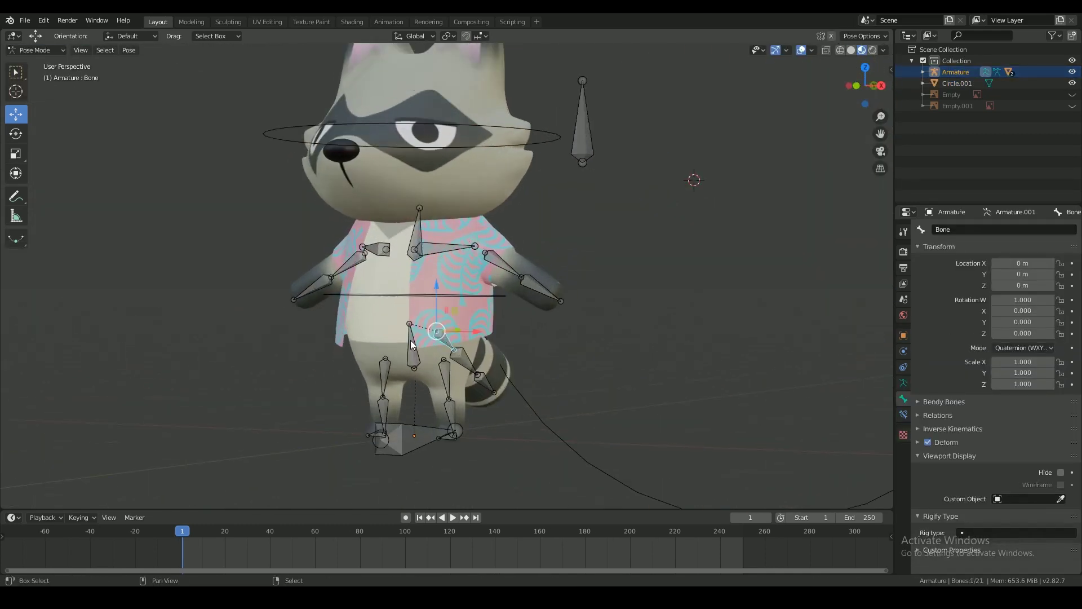
{"action": "key", "text": "m"}
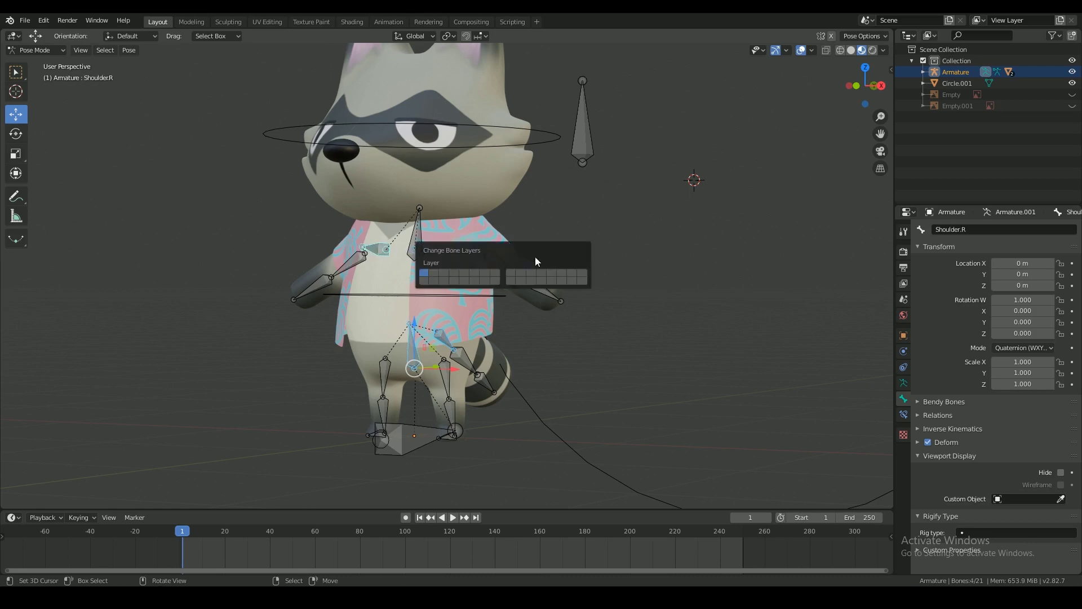
{"action": "left_click", "coordinate": [424, 281]}
Test-rotate the Chest and Belly bones in front view without keeping the rotations, and select the Thigh.L bone.
{"action": "left_click", "coordinate": [903, 383]}
{"action": "key", "text": "KP_1"}
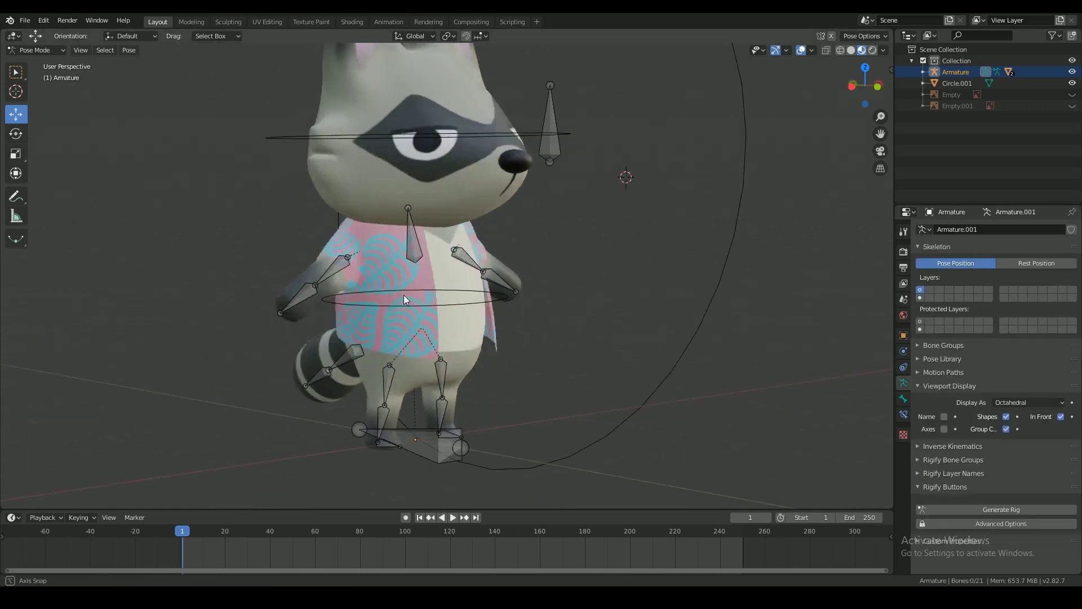
{"action": "left_click", "coordinate": [410, 234]}
{"action": "key", "text": "r"}
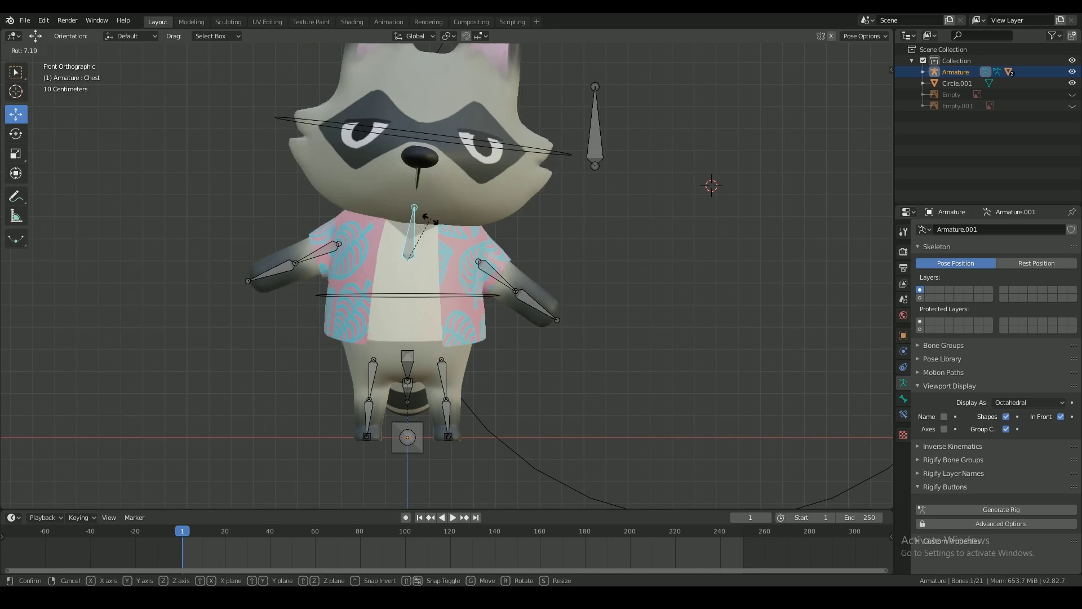
{"action": "right_click", "coordinate": [436, 213]}
{"action": "right_click", "coordinate": [439, 296]}
{"action": "key", "text": "r"}
{"action": "right_click", "coordinate": [449, 367]}
{"action": "right_click", "coordinate": [448, 368]}
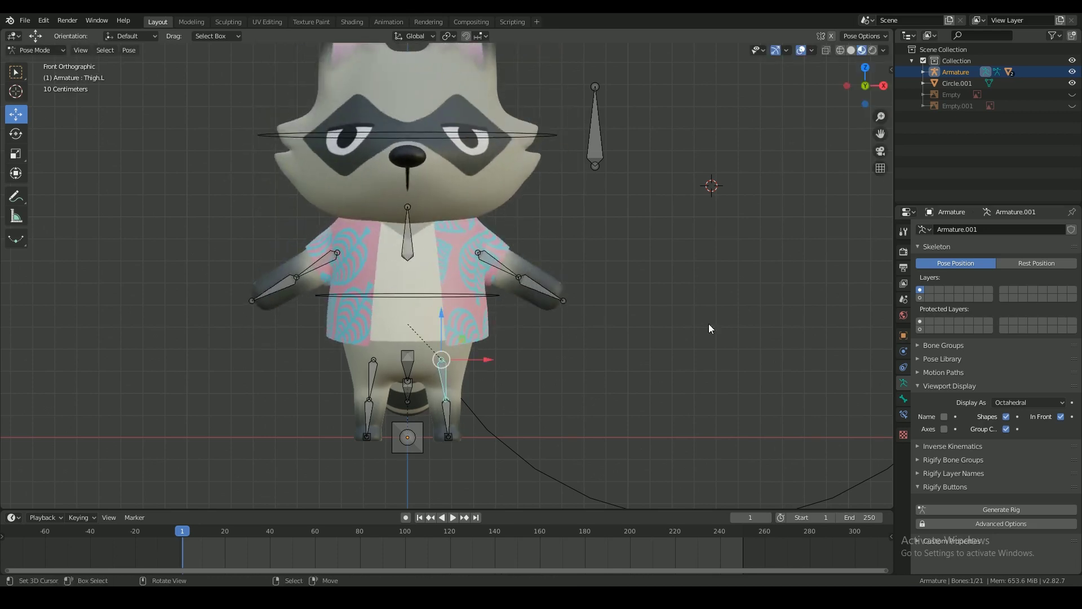
Show the first layer of the armature's second layer row as well and test-rotate the Hip bone with trackball rotation.
{"action": "left_click", "coordinate": [920, 298], "text": "shift"}
{"action": "right_click", "coordinate": [412, 340]}
{"action": "key", "text": "r"}
{"action": "key", "text": "r"}
{"action": "key", "text": "Escape"}
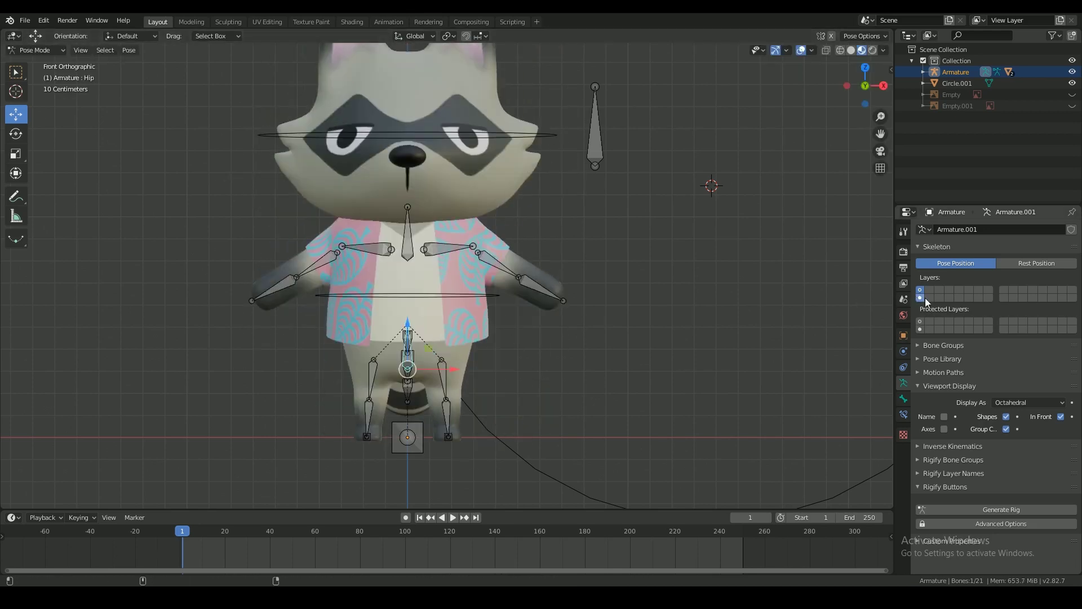
Show only the armature's first bone layer again and test-rotate the Thigh.L bone.
{"action": "left_click", "coordinate": [439, 370]}
{"action": "key", "text": "r"}
{"action": "key", "text": "r"}
{"action": "right_click", "coordinate": [503, 276]}
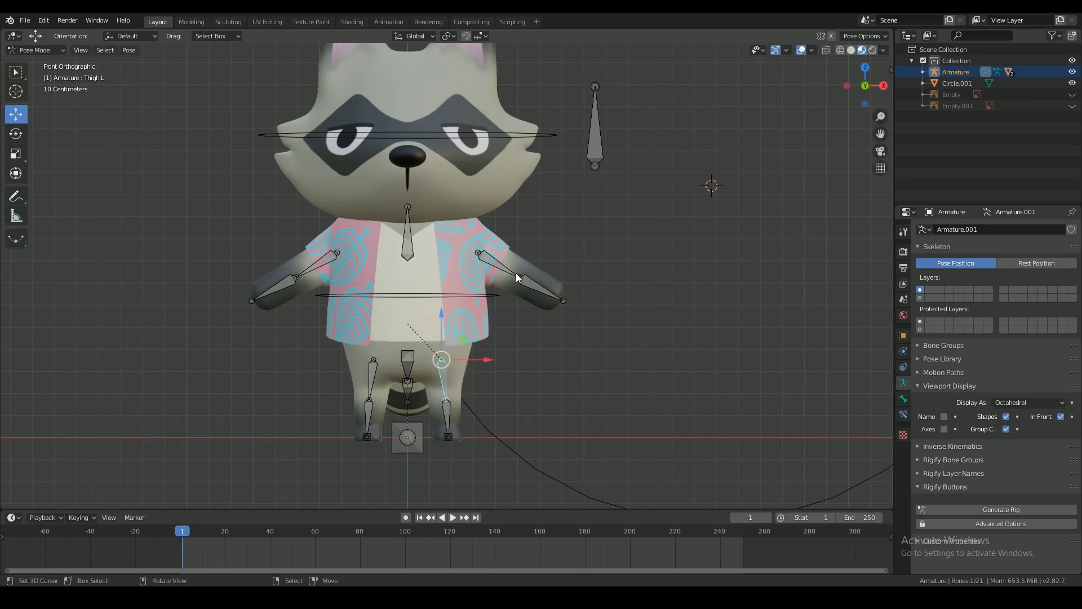
Return to Object Mode in front view and delete the Circle.001 object.
{"action": "mouse_move", "coordinate": [517, 276]}
{"action": "middle_mouse_down"}
{"action": "mouse_move", "coordinate": [499, 276]}
{"action": "mouse_move", "coordinate": [519, 277]}
{"action": "middle_mouse_up"}
{"action": "key", "text": "KP_1"}
{"action": "scroll", "coordinate": [519, 278], "scroll_direction": "down", "scroll_amount": 1}
{"action": "key", "text": "ctrl+Tab"}
{"action": "left_click", "coordinate": [559, 459]}
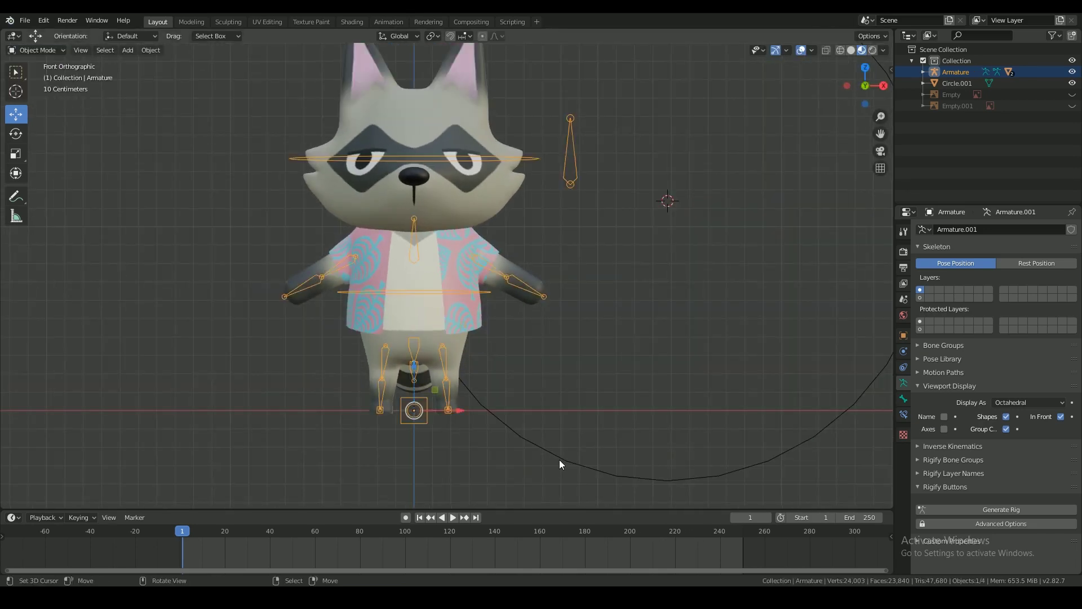
{"action": "key", "text": "Delete"}
Put the armature back into Pose Mode, select the Head bone, and test-rotate it with trackball rotation.
{"action": "middle_click_drag", "start_coordinate": [603, 144], "coordinate": [587, 182], "text": "shift"}
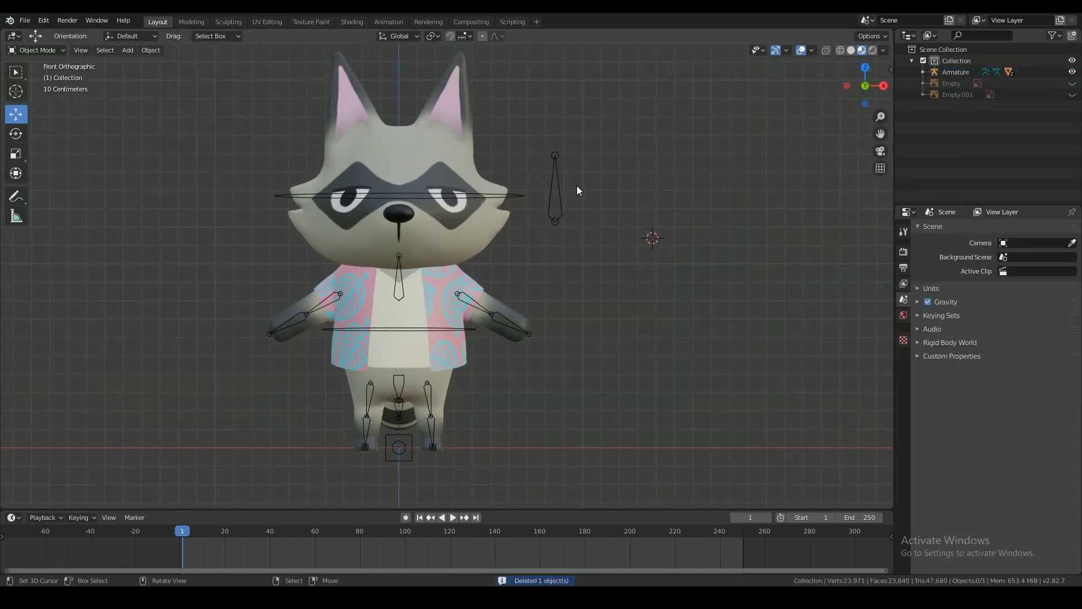
{"action": "right_click", "coordinate": [557, 189]}
{"action": "left_click", "coordinate": [53, 51]}
{"action": "left_click", "coordinate": [51, 85]}
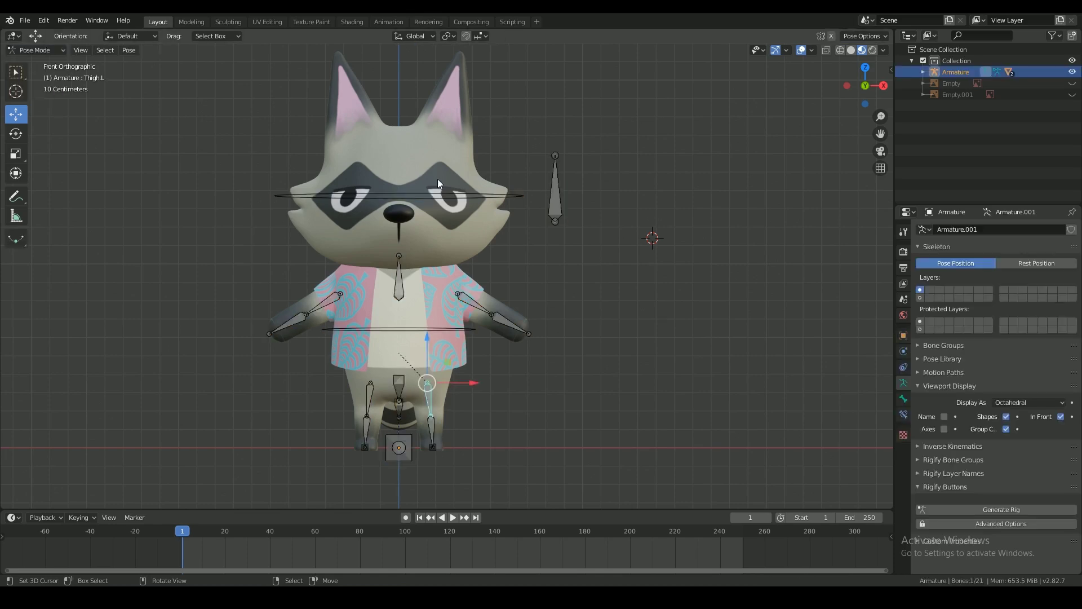
{"action": "right_click", "coordinate": [439, 191]}
{"action": "scroll", "coordinate": [443, 209], "scroll_direction": "up", "scroll_amount": 2}
{"action": "key", "text": "r"}
{"action": "key", "text": "r"}
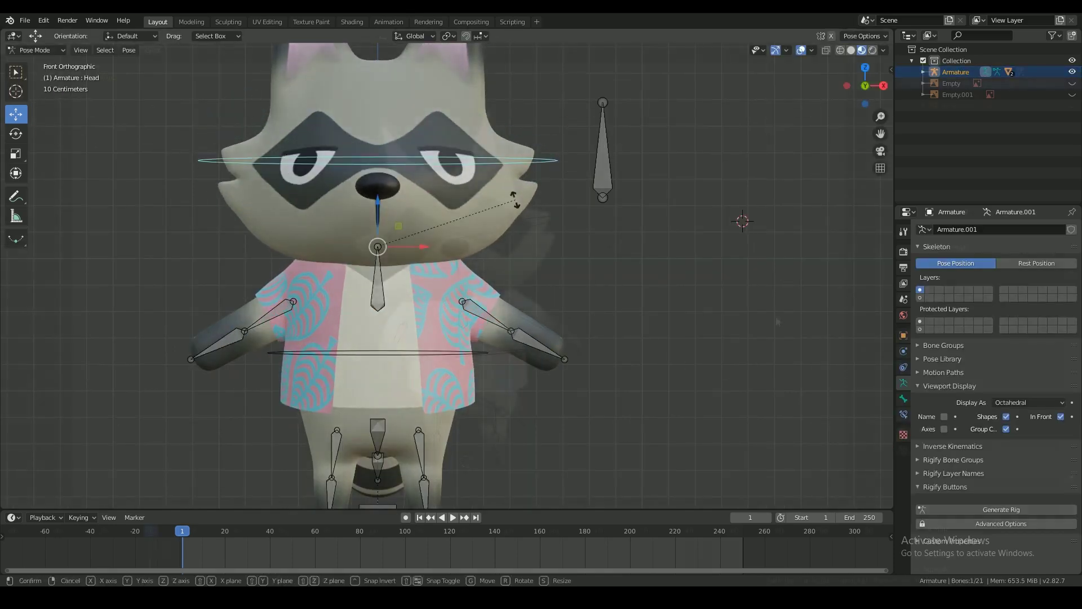